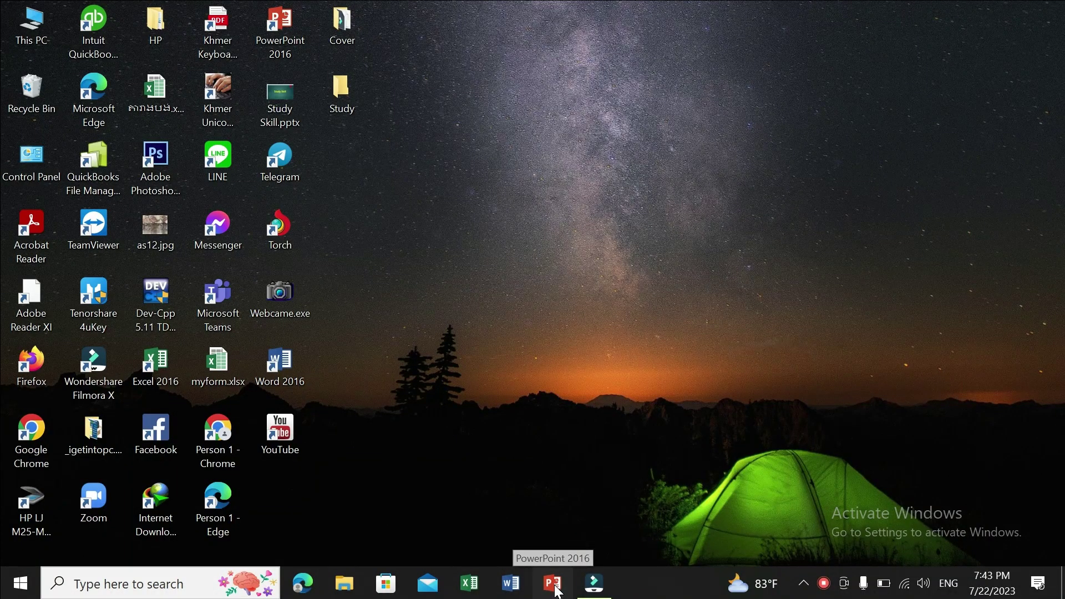
# Launch PowerPoint 2016, dismiss the activation notice, and select the purple Ion Boardroom design.
pyautogui.click(554, 584)
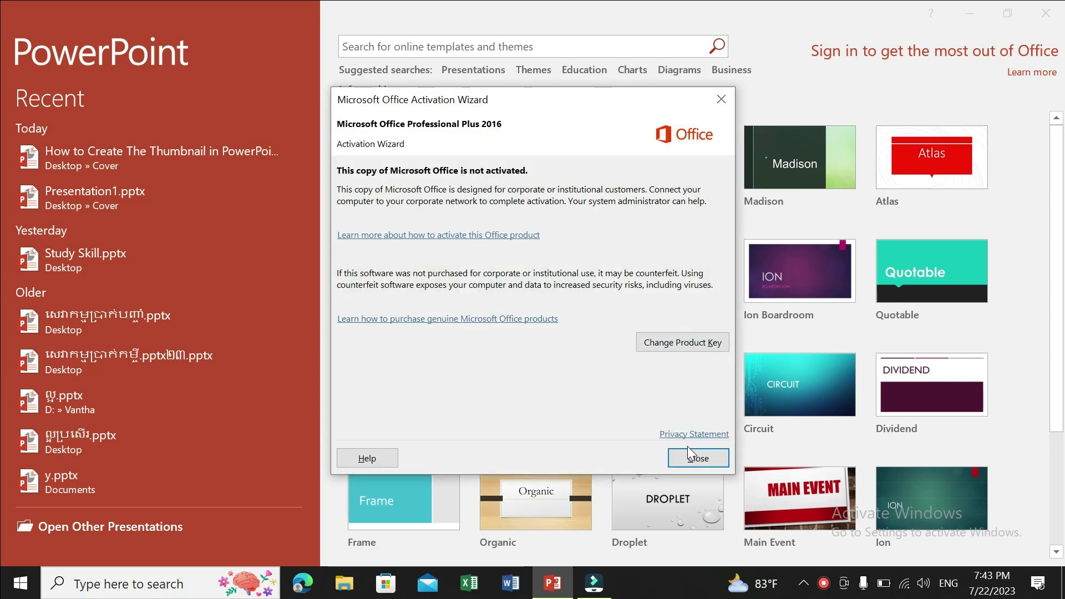
pyautogui.click(689, 453)
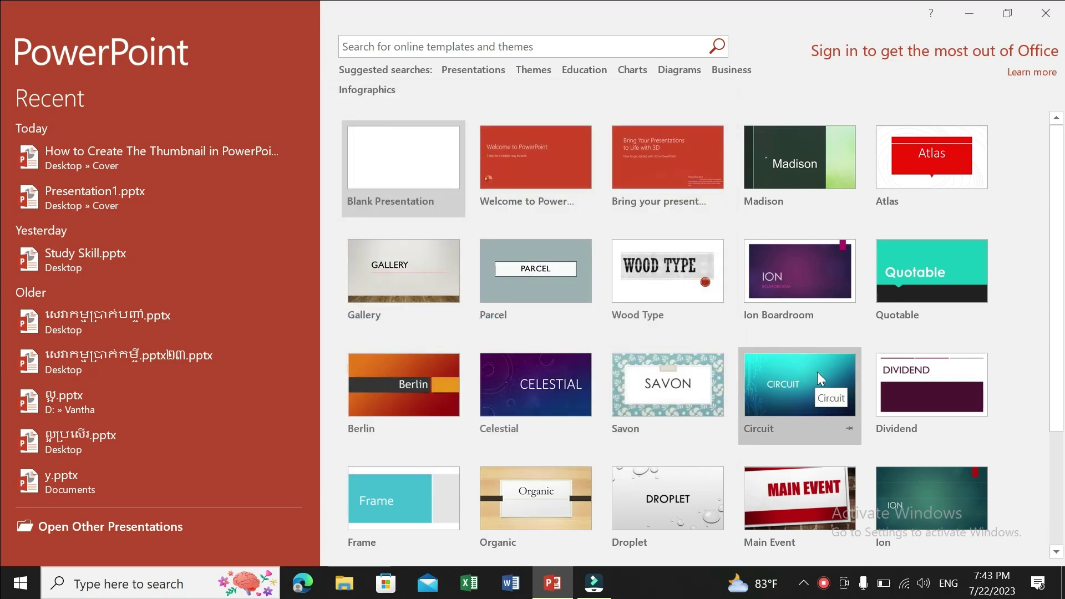
pyautogui.click(820, 274)
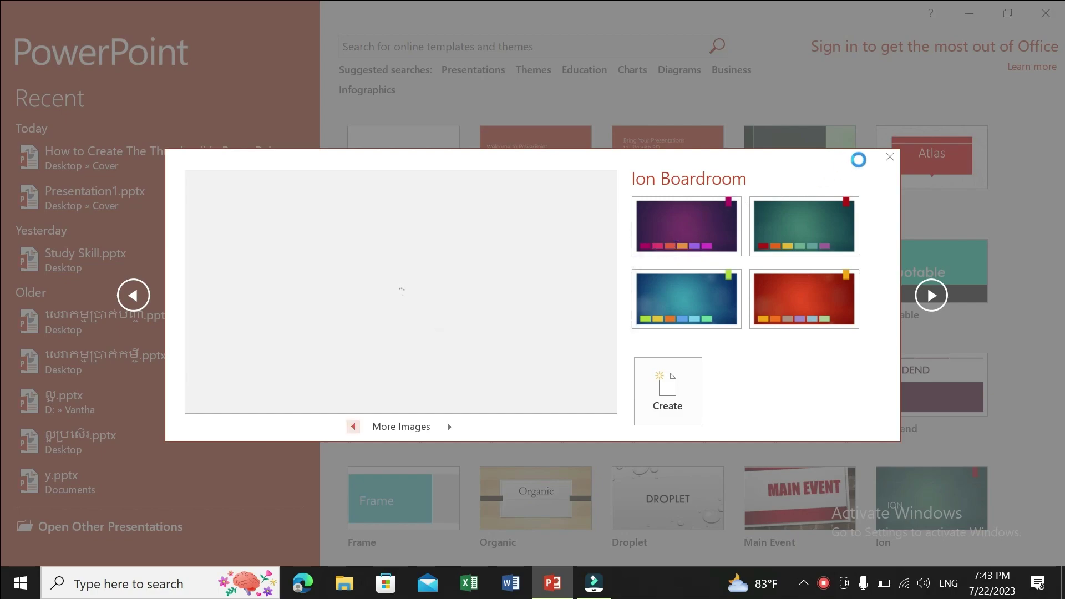
pyautogui.click(889, 158)
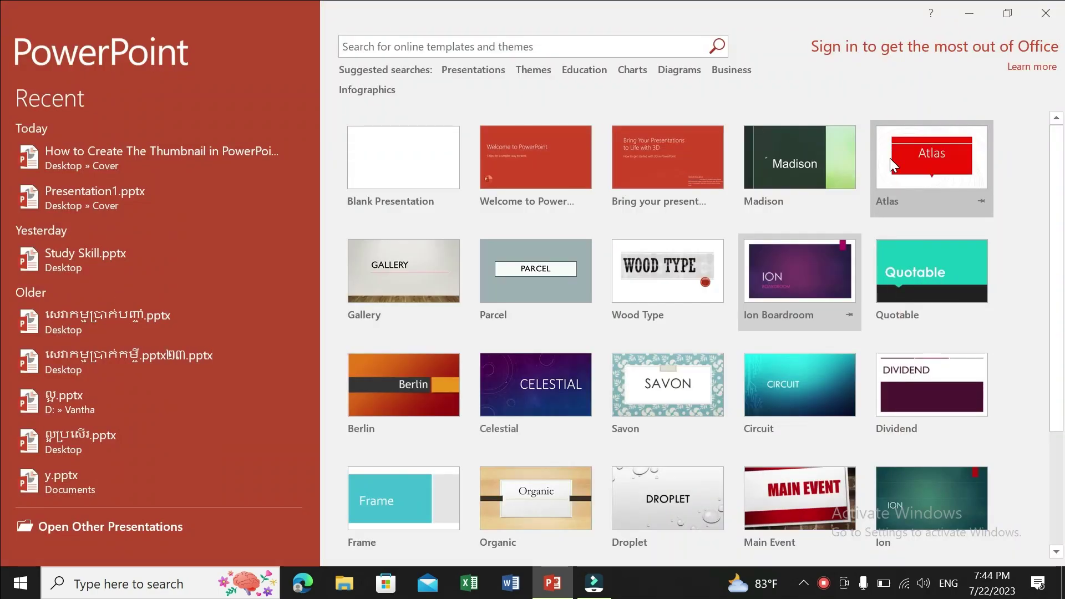
pyautogui.click(804, 262)
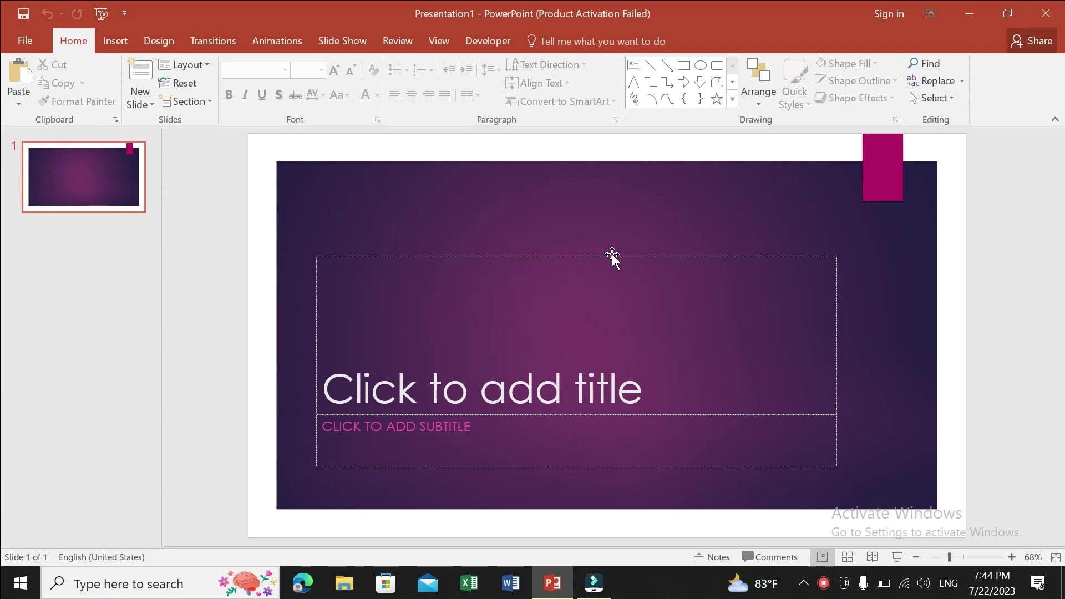
# Move the title placeholder up and type the Khmer phrase into it.
pyautogui.moveTo(611, 255); pyautogui.dragTo(637, 171)
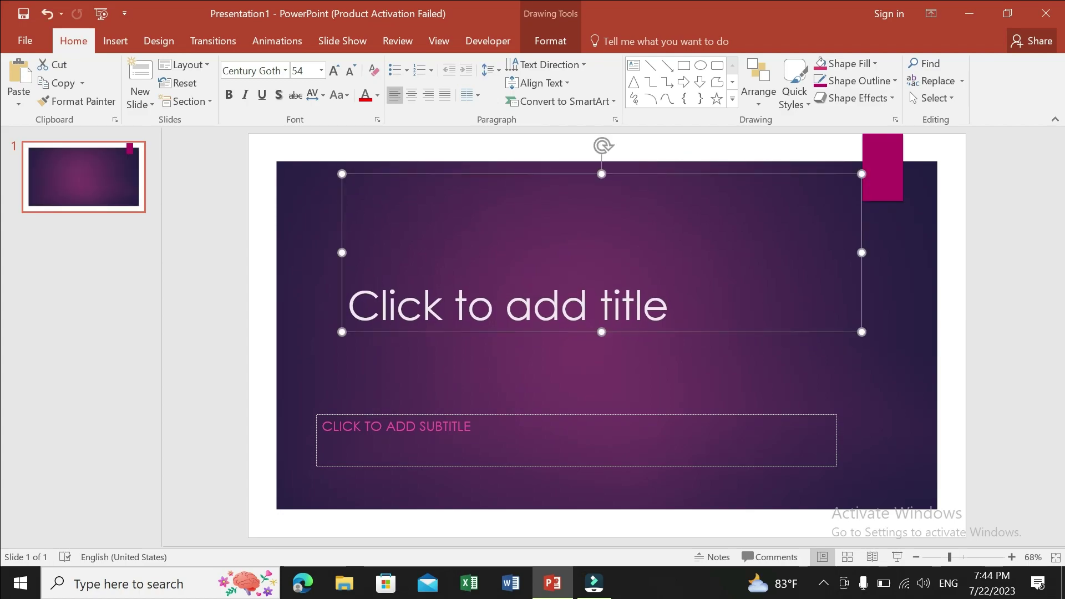
pyautogui.click(668, 304)
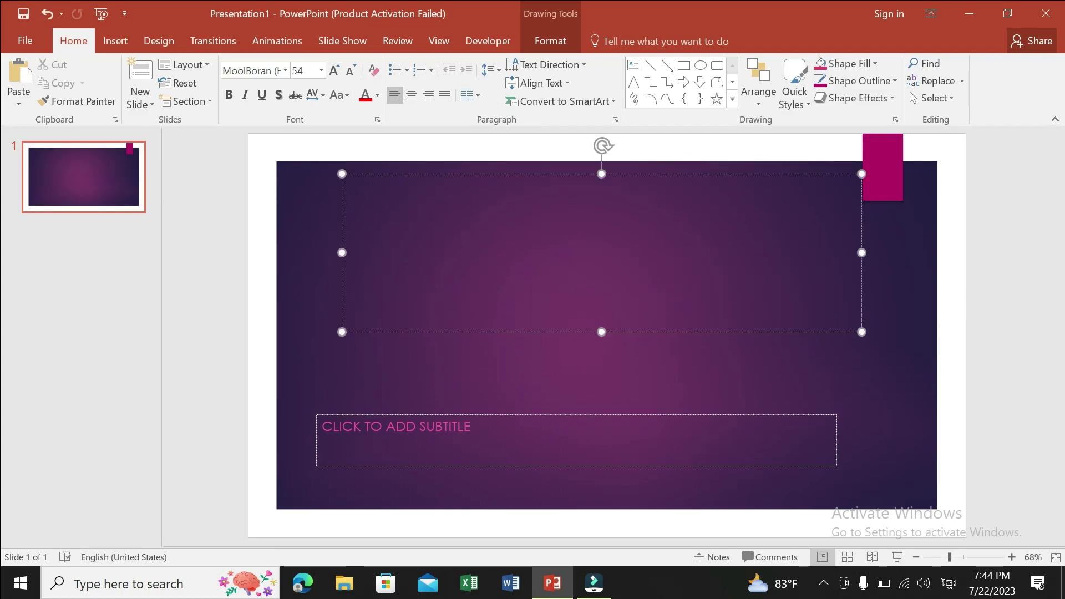
pyautogui.write('ះ')
pyautogui.press('BackSpace')
pyautogui.hotkey('alt', 'shift')
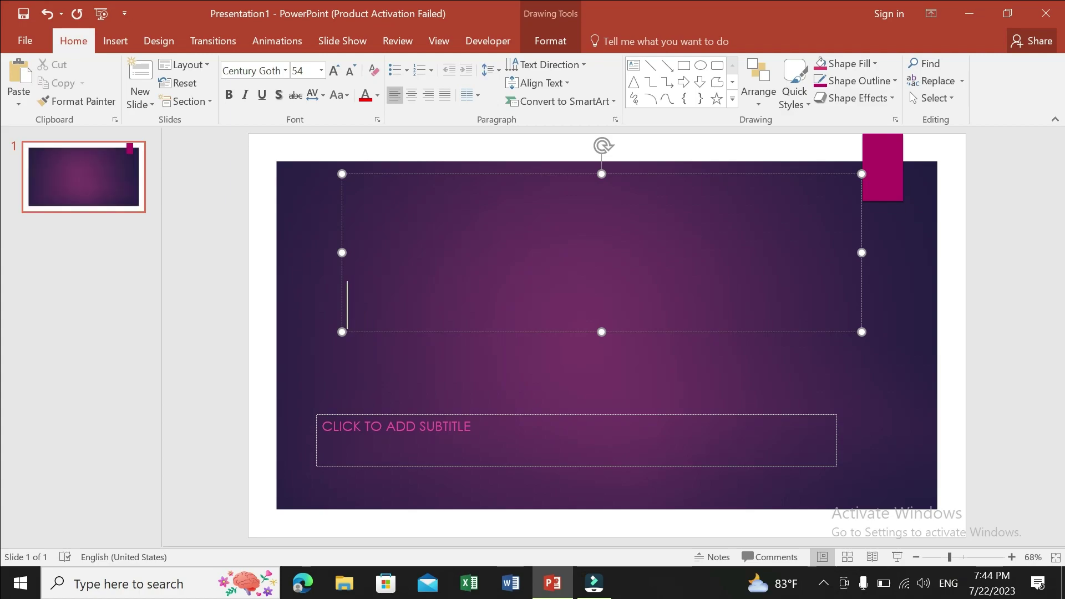
pyautogui.hotkey('alt', 'shift')
pyautogui.write('ទ')
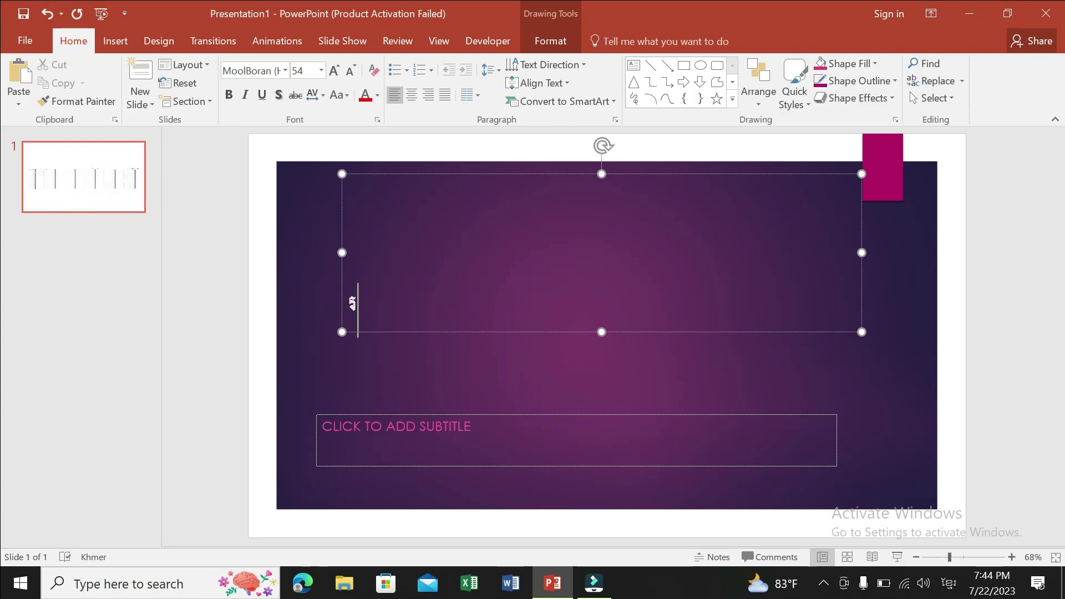
pyautogui.write('េស្ស')
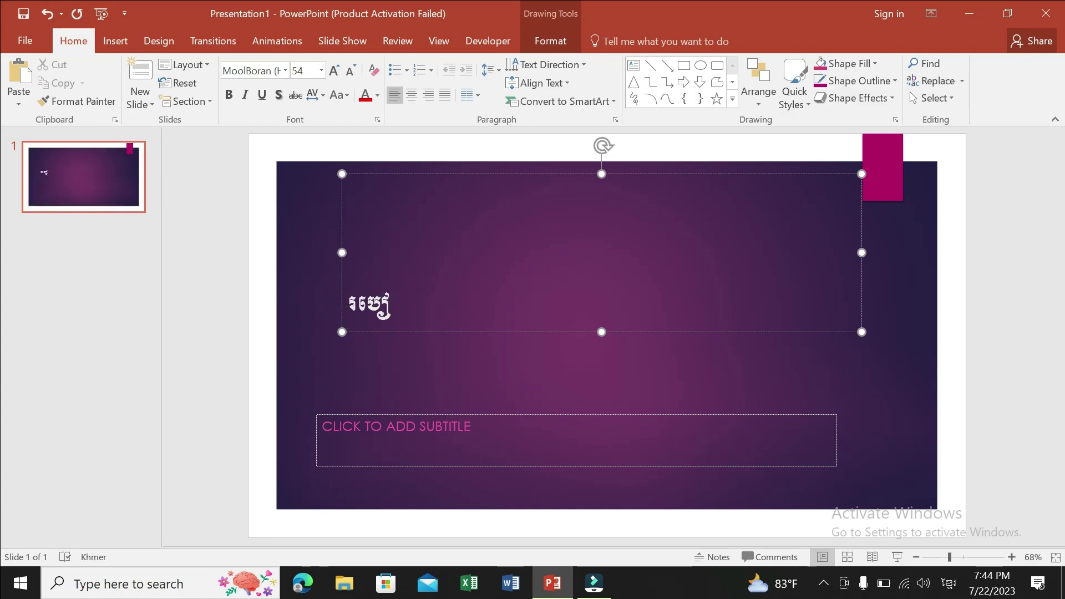
pyautogui.write('បច')
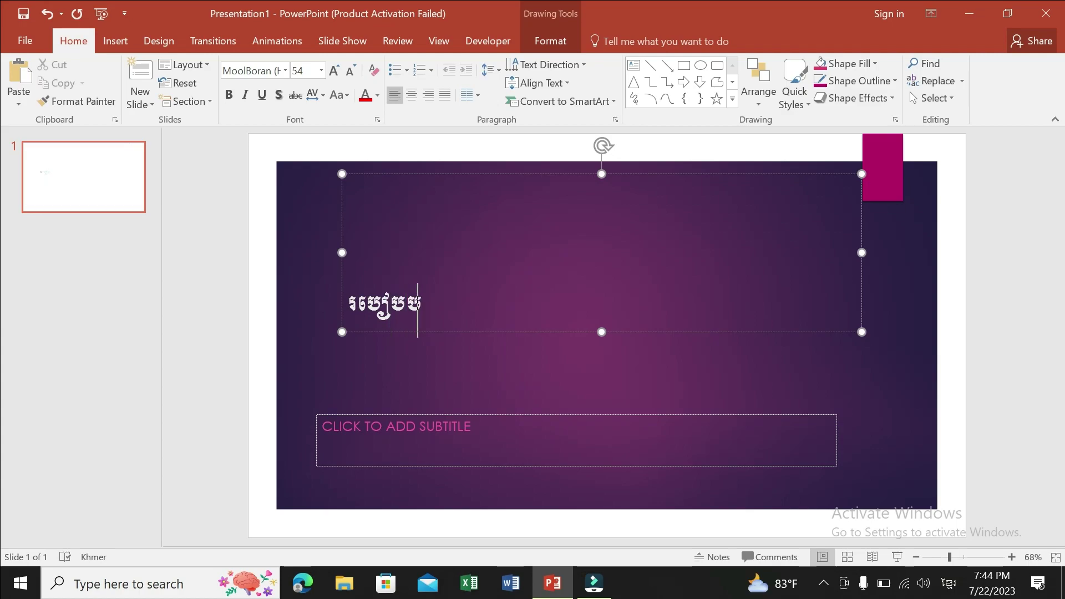
pyautogui.write('ថ្មី')
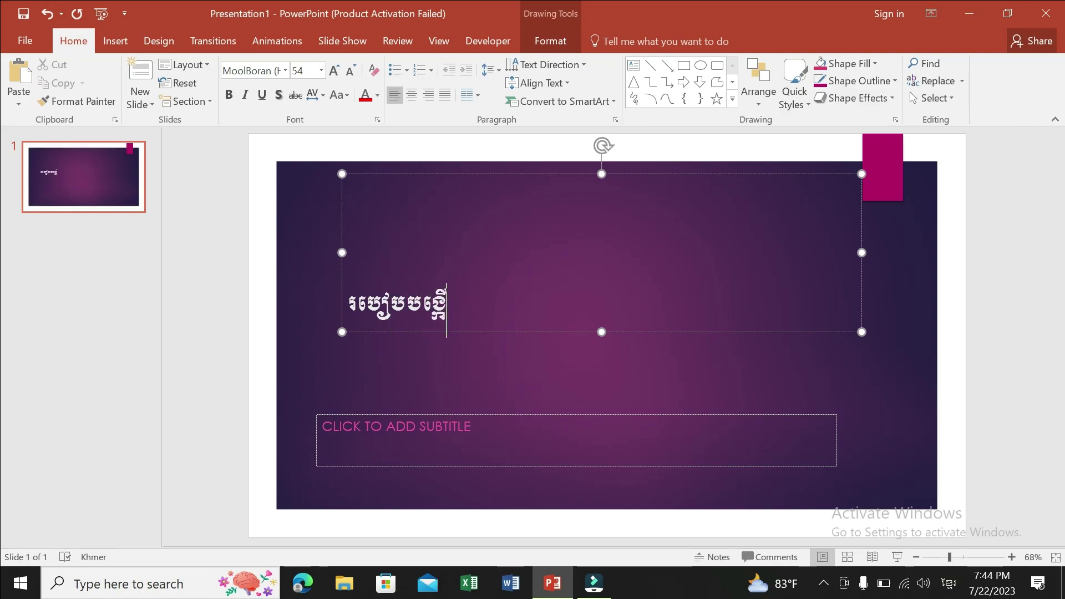
pyautogui.write('ត')
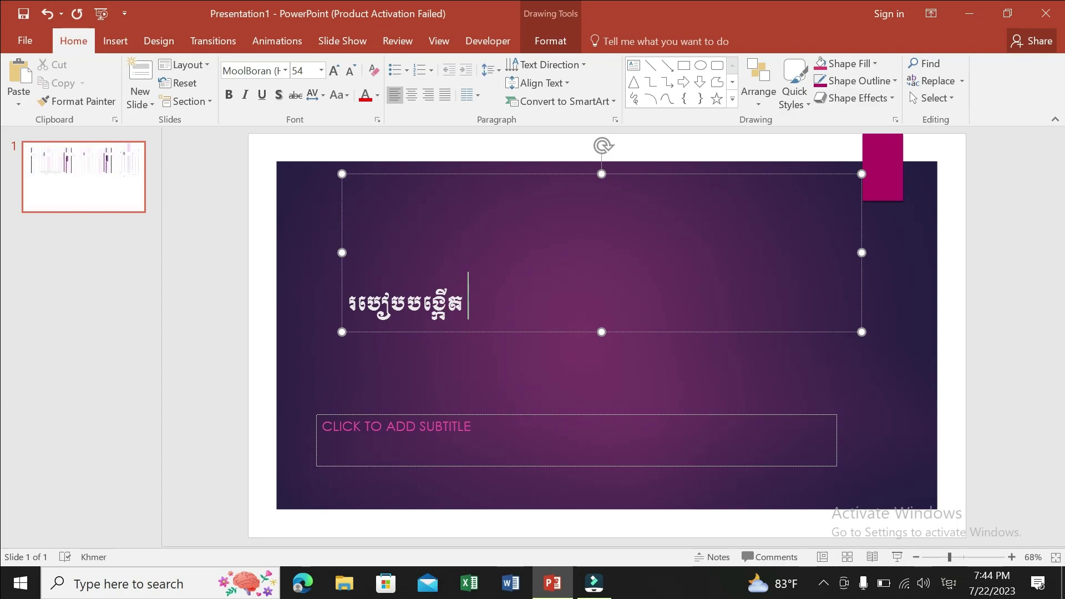
# Add the English word 'Thumbnail' after the Khmer phrase and centre the title.
pyautogui.press('super+space')
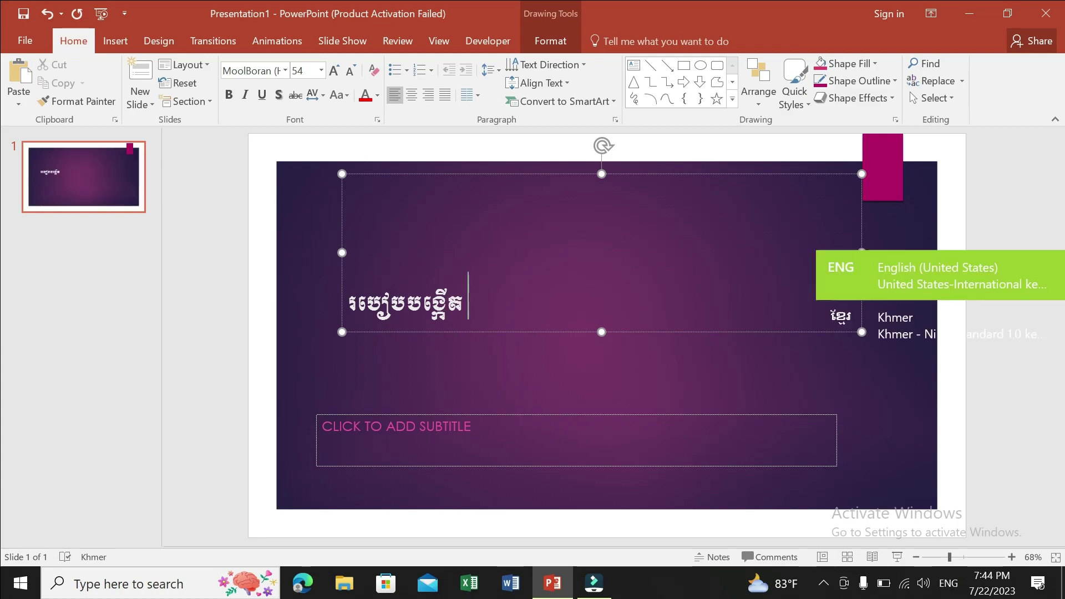
pyautogui.write('Th')
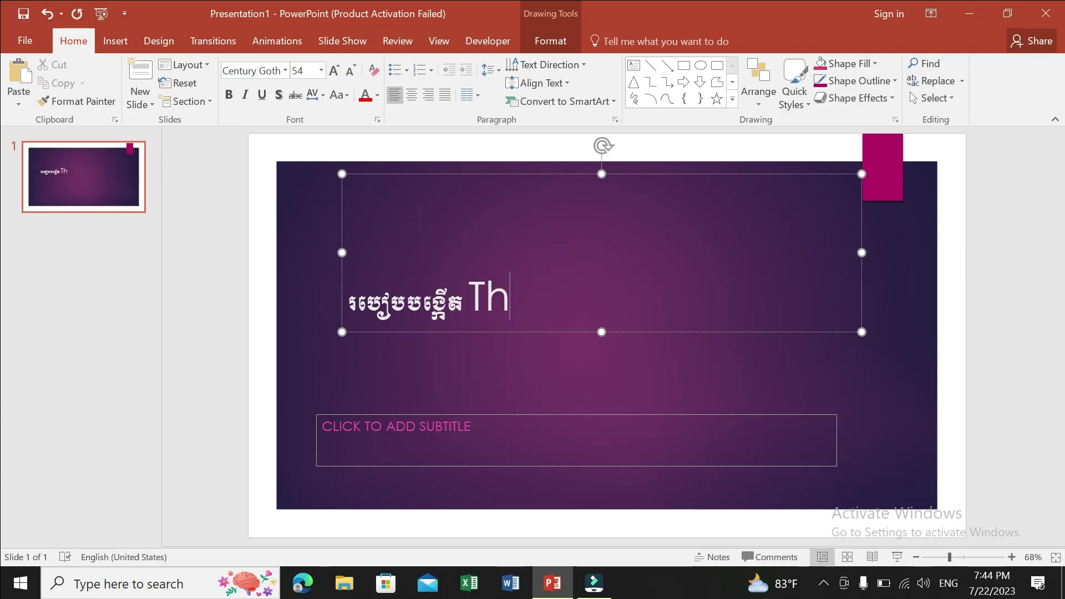
pyautogui.write('u')
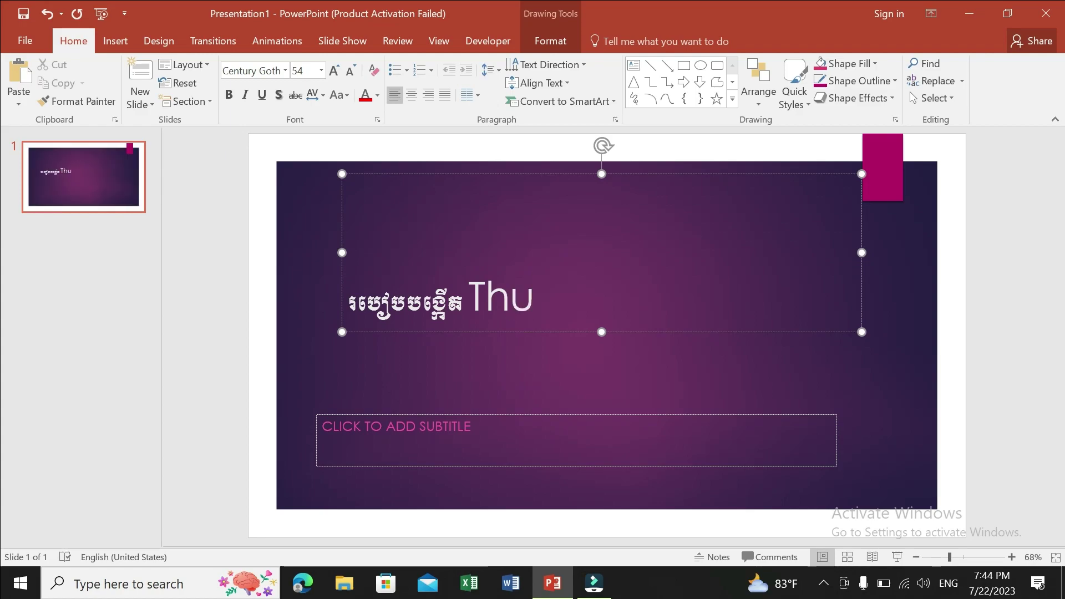
pyautogui.write('mp')
pyautogui.press('BackSpace')
pyautogui.write('bna')
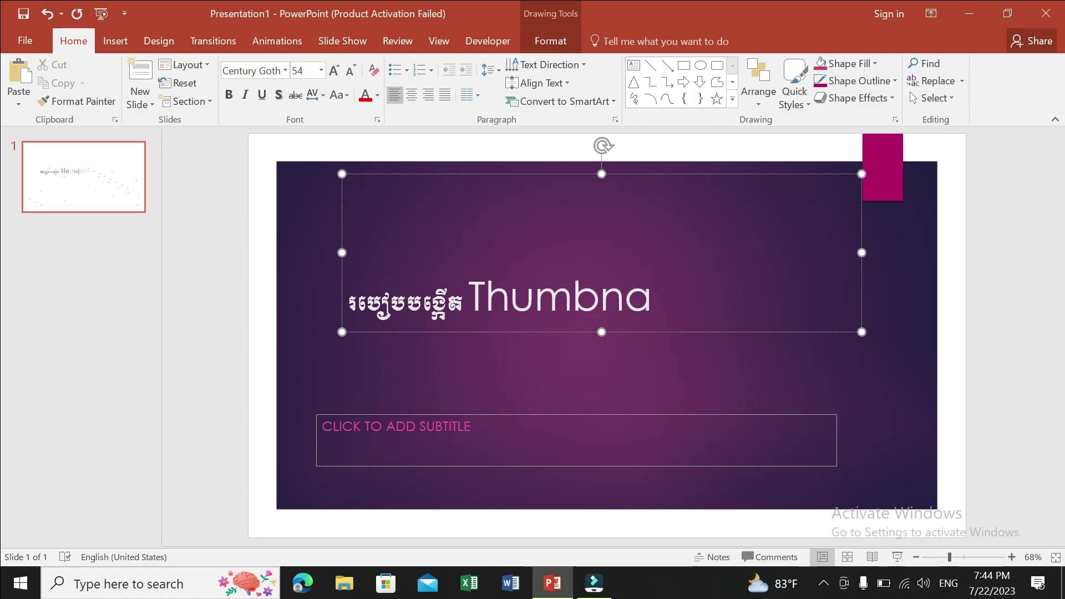
pyautogui.write('il')
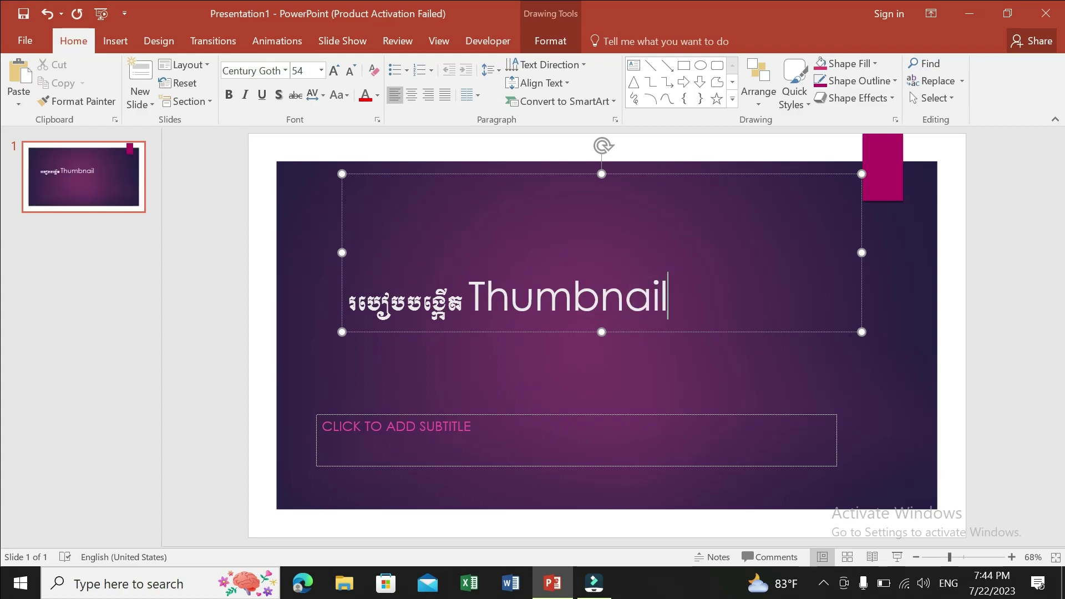
pyautogui.hotkey('ctrl', 'e')
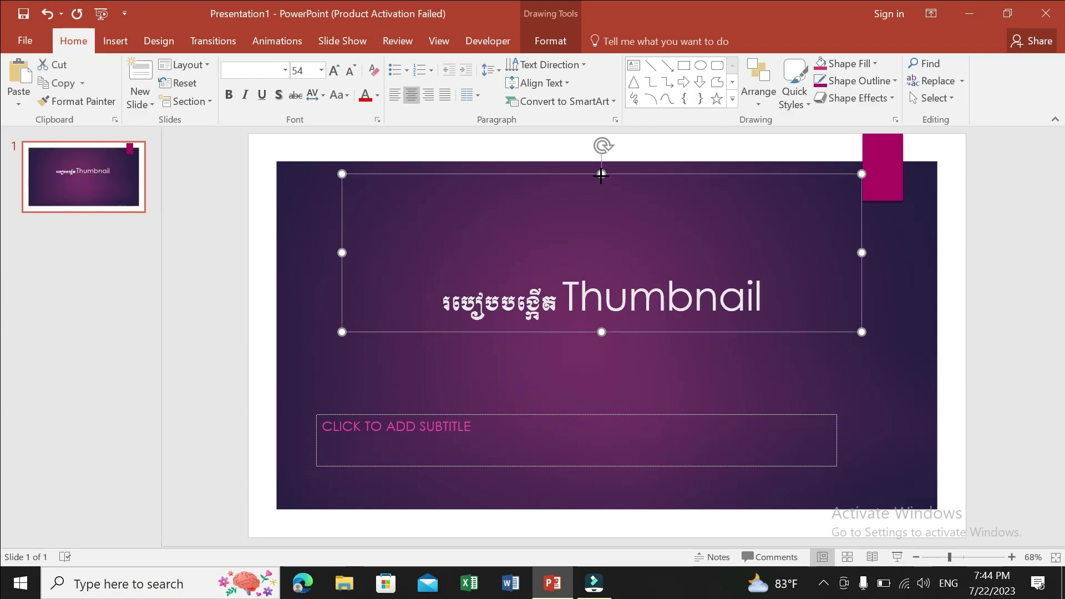
# Shorten the title box into a top band and make the word 'Thumbnail' yellow.
pyautogui.moveTo(601, 174)
pyautogui.mouseDown()
pyautogui.moveTo(608, 269)
pyautogui.moveTo(583, 246)
pyautogui.moveTo(585, 169)
pyautogui.moveTo(585, 183)
pyautogui.mouseUp()
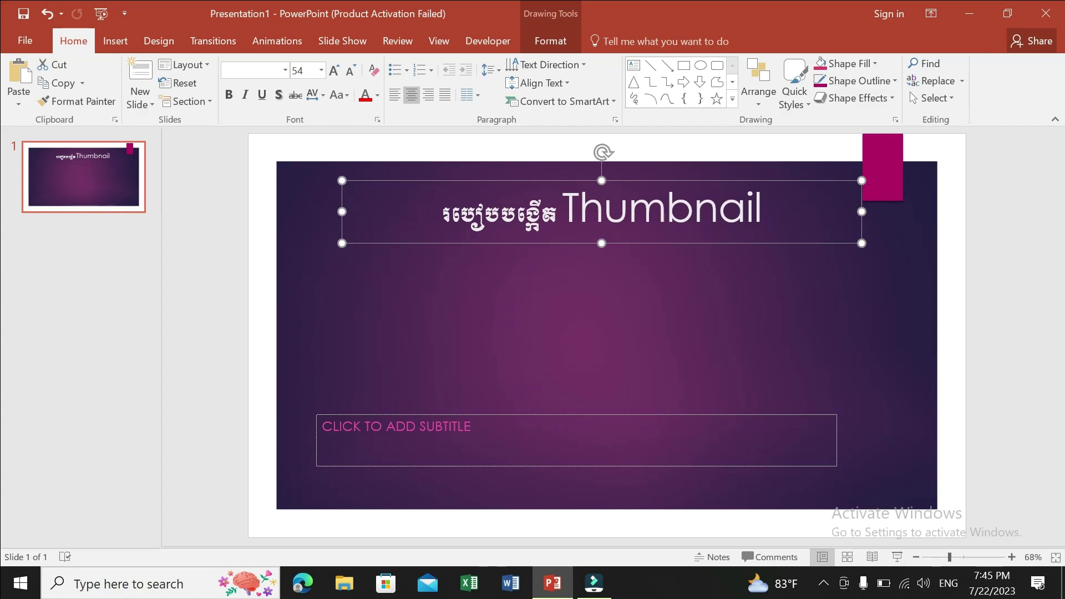
pyautogui.doubleClick(661, 209)
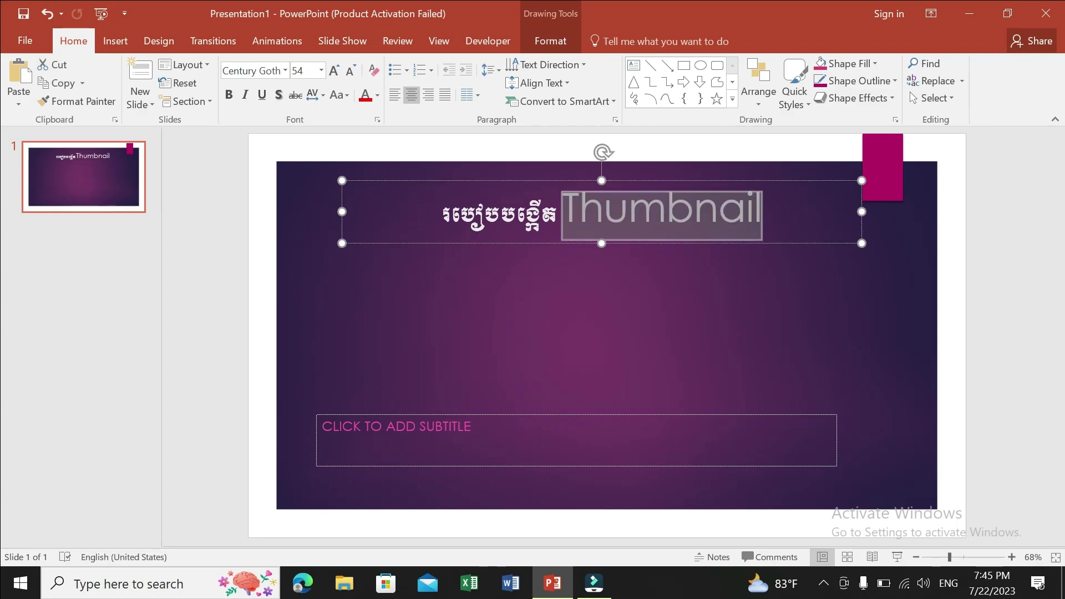
pyautogui.click(347, 96)
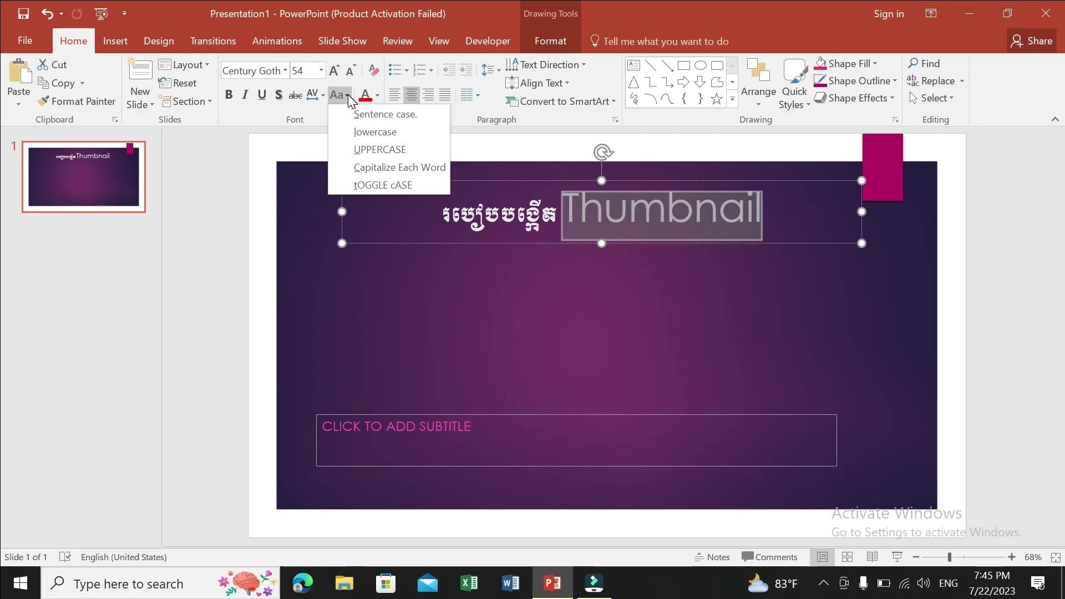
pyautogui.click(348, 95)
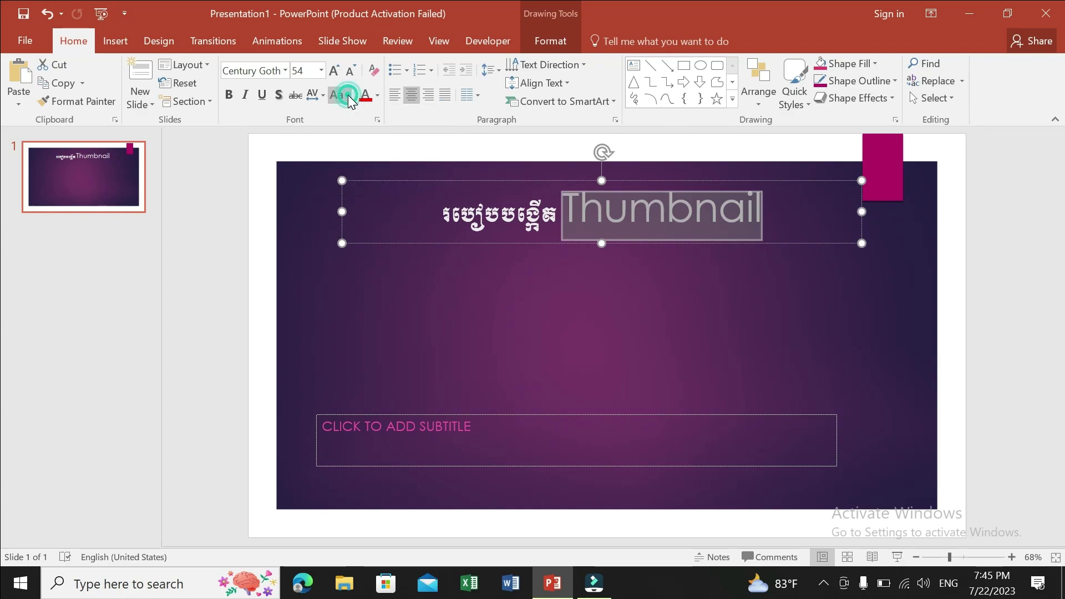
pyautogui.click(378, 97)
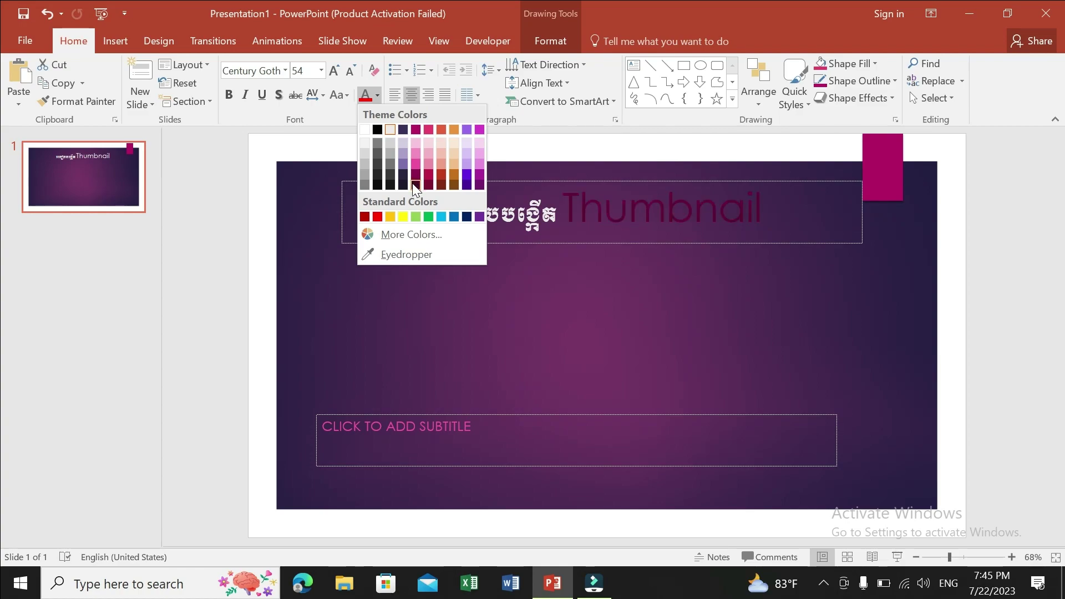
pyautogui.click(404, 217)
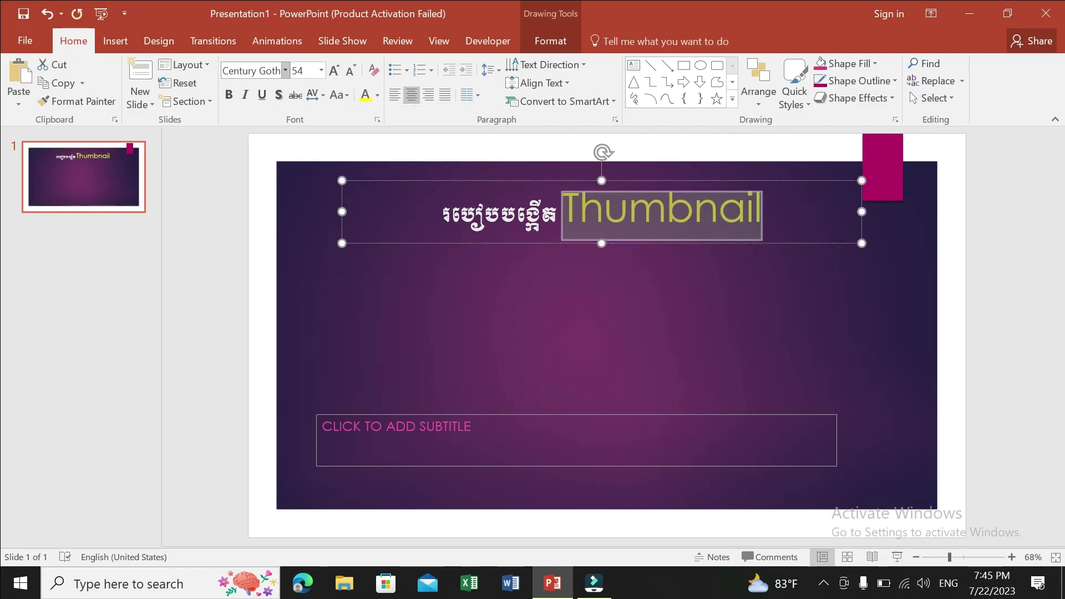
pyautogui.click(285, 71)
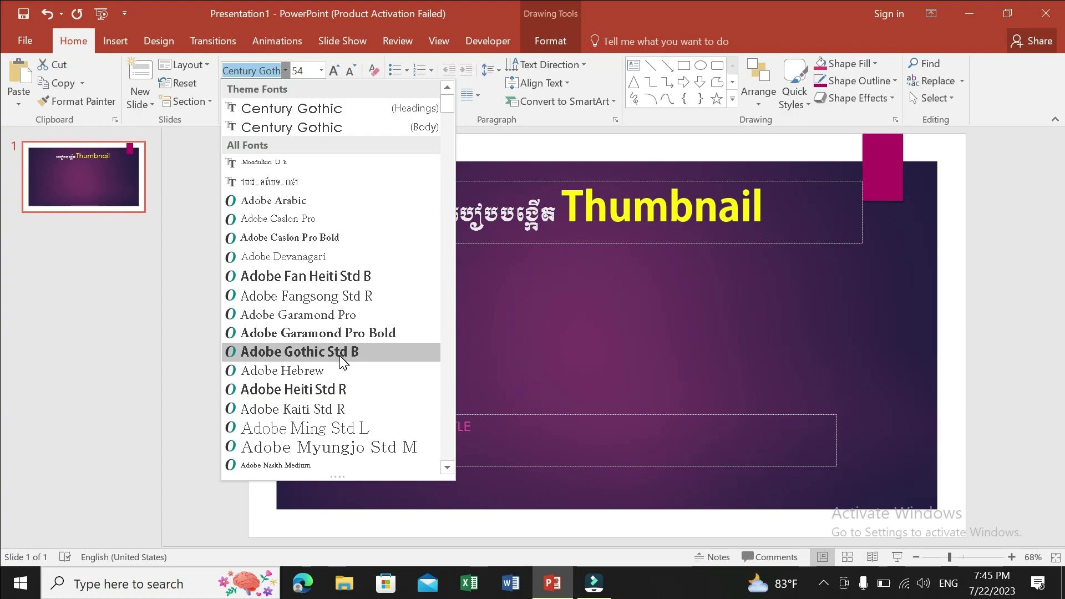
# Set 'Thumbnail' in Adobe Gothic Std B and select the Khmer words.
pyautogui.click(340, 358)
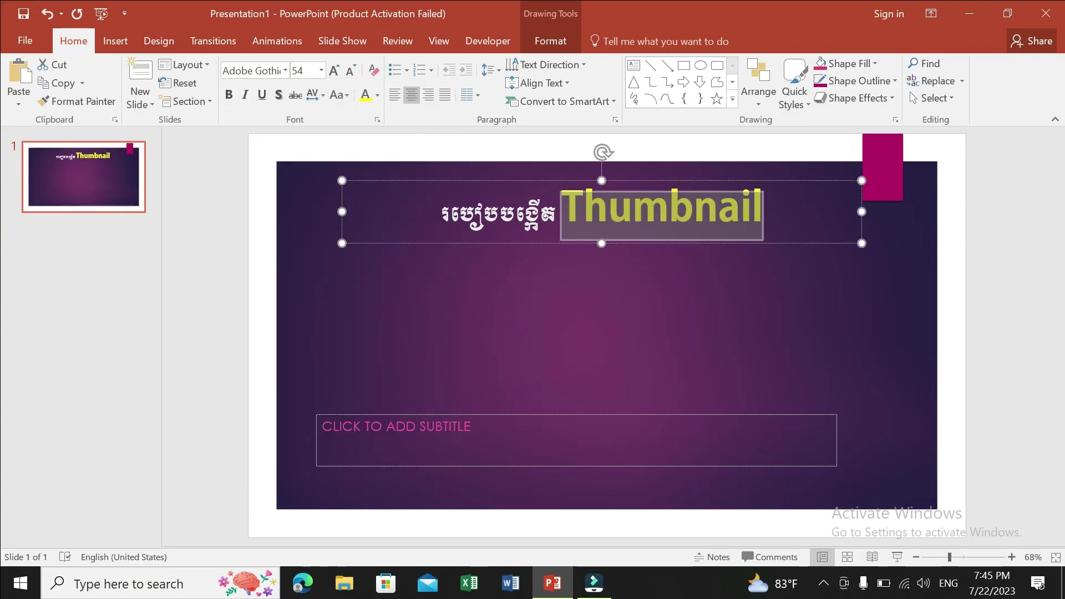
pyautogui.click(441, 214)
pyautogui.moveTo(440, 214); pyautogui.dragTo(561, 217)
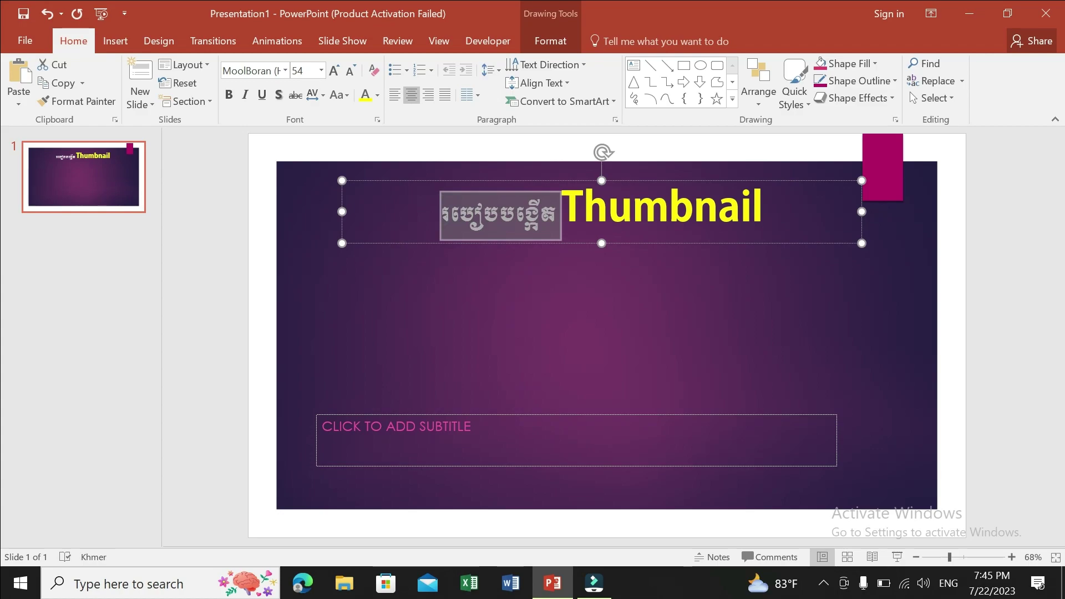
# Search the font list for 'Khmer OS' and scroll down to the Khmer OS fonts.
pyautogui.click(286, 71)
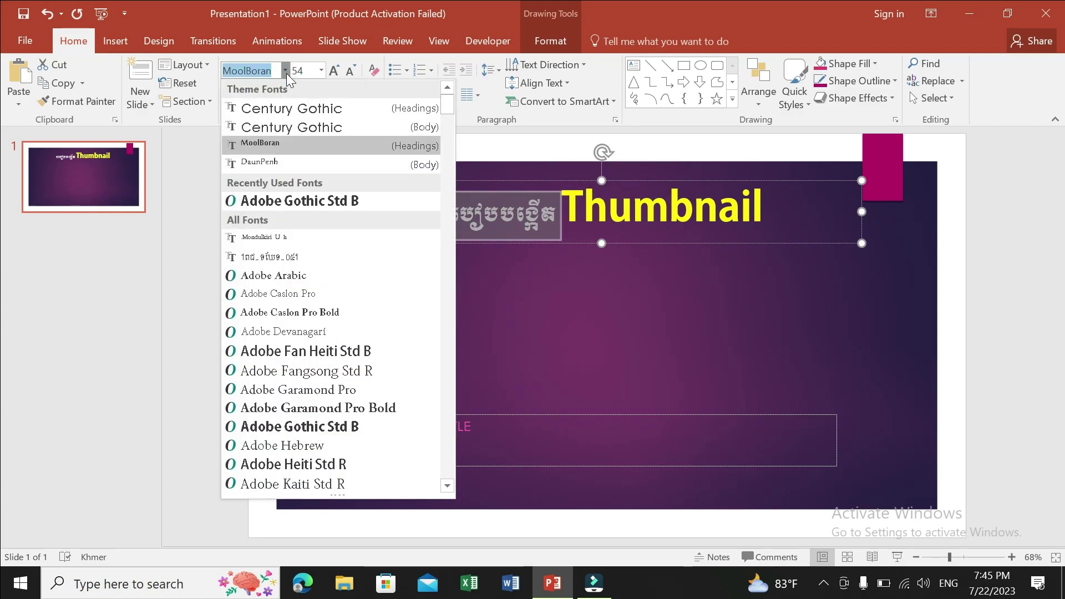
pyautogui.hotkey('alt', 'shift')
pyautogui.write('កហមេ')
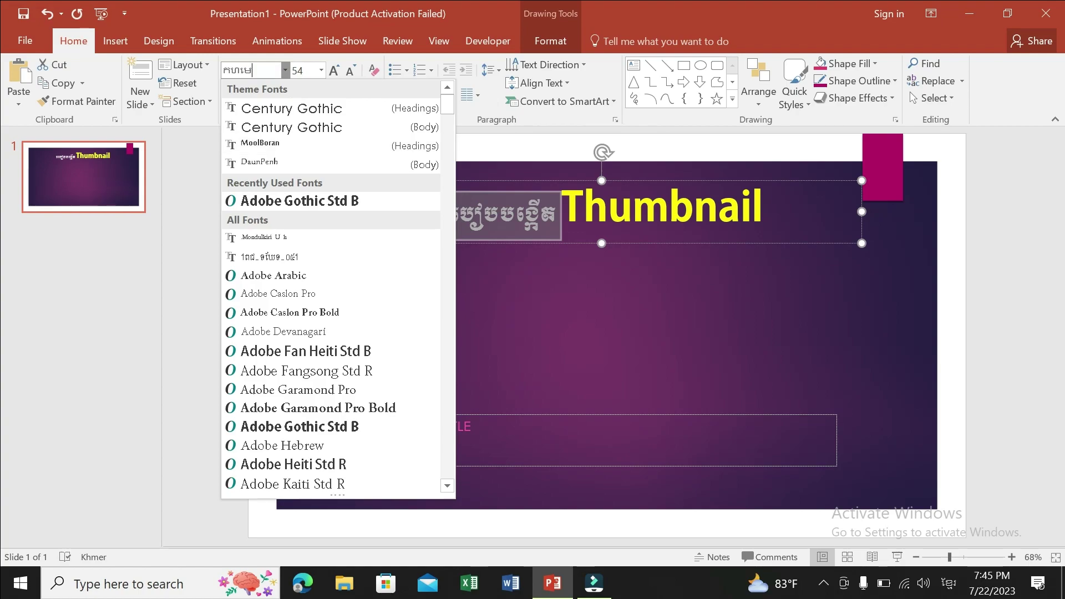
pyautogui.hotkey('alt', 'shift')
pyautogui.write('Khmer ')
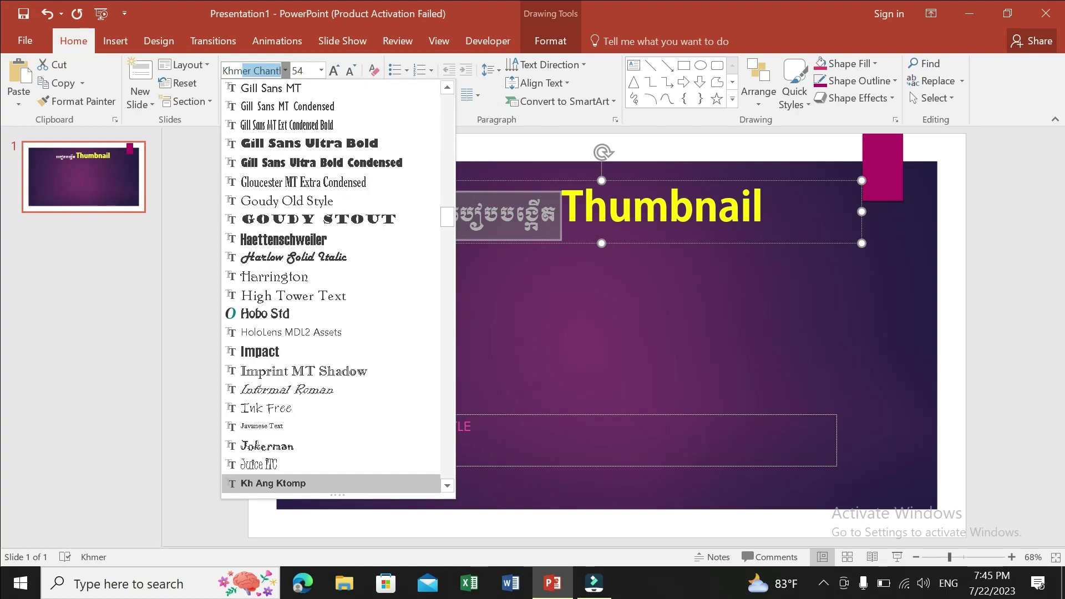
pyautogui.write('OS B')
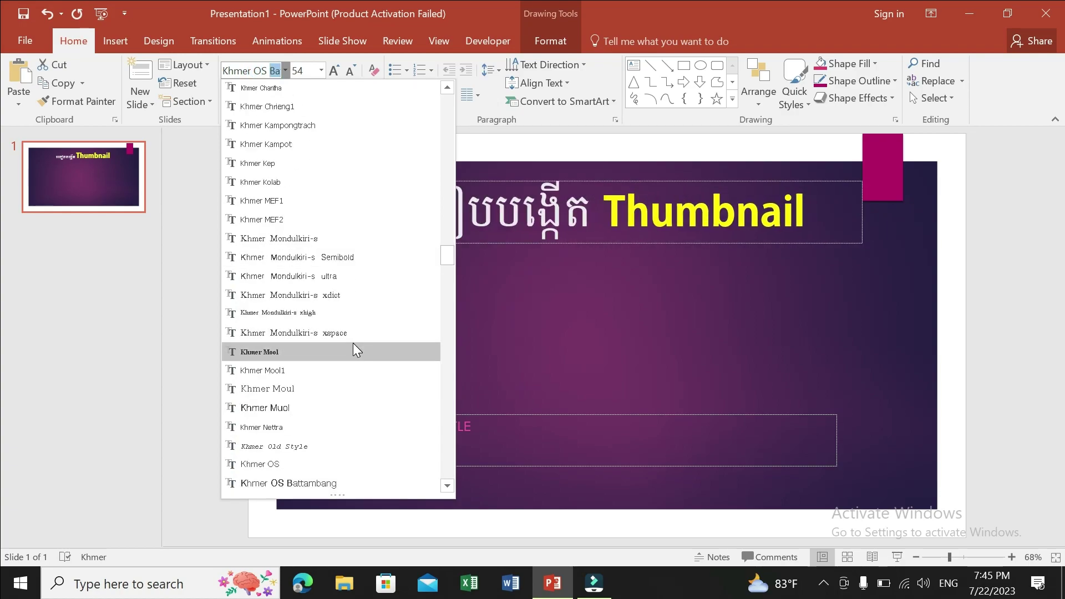
pyautogui.click(446, 486)
pyautogui.click(447, 486)
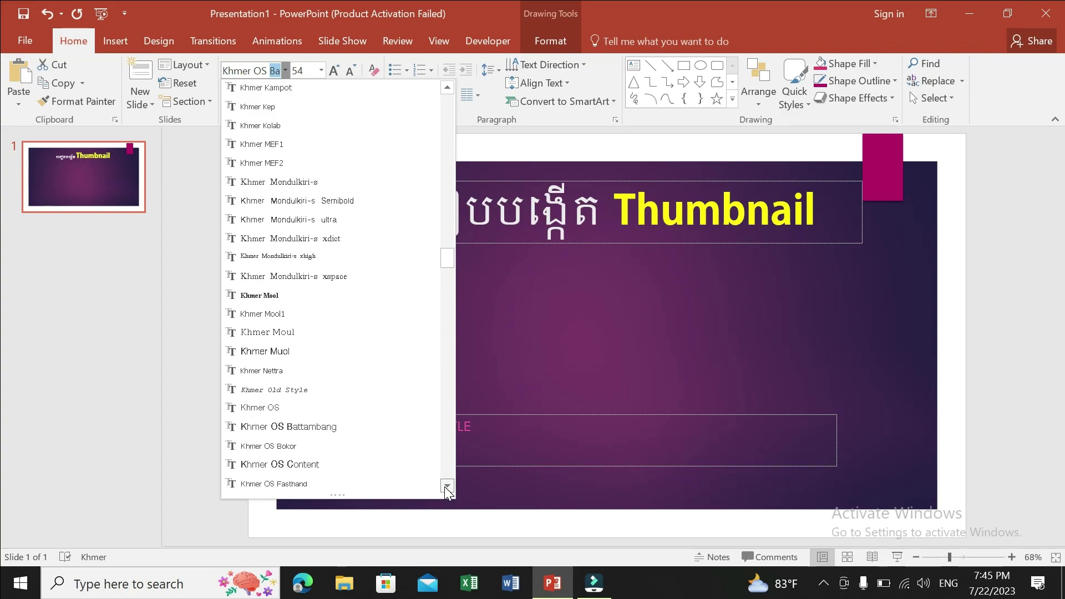
pyautogui.click(446, 486)
pyautogui.click(447, 486)
pyautogui.click(447, 486)
pyautogui.click(446, 486)
pyautogui.click(447, 486)
pyautogui.click(447, 486)
pyautogui.click(447, 486)
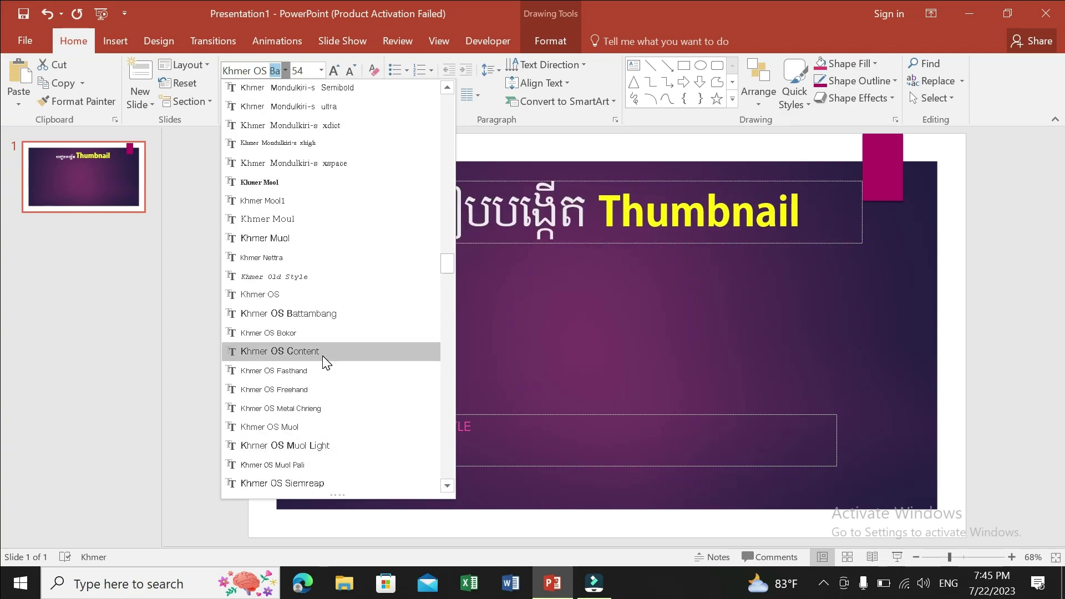
# Format the Khmer title words as Khmer OS Freehand, 48 pt, white.
pyautogui.click(319, 388)
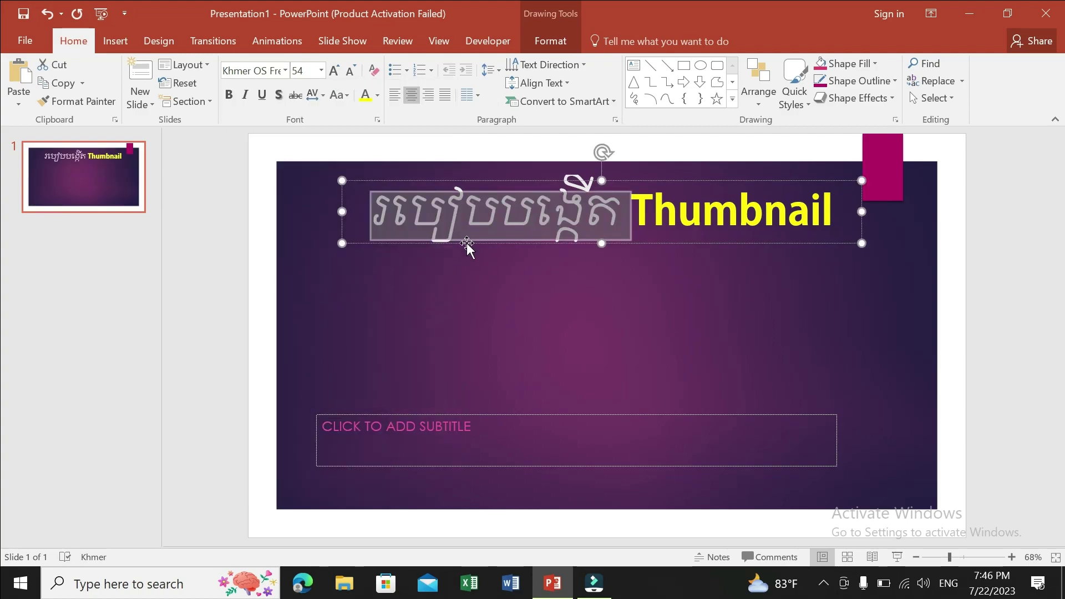
pyautogui.click(320, 72)
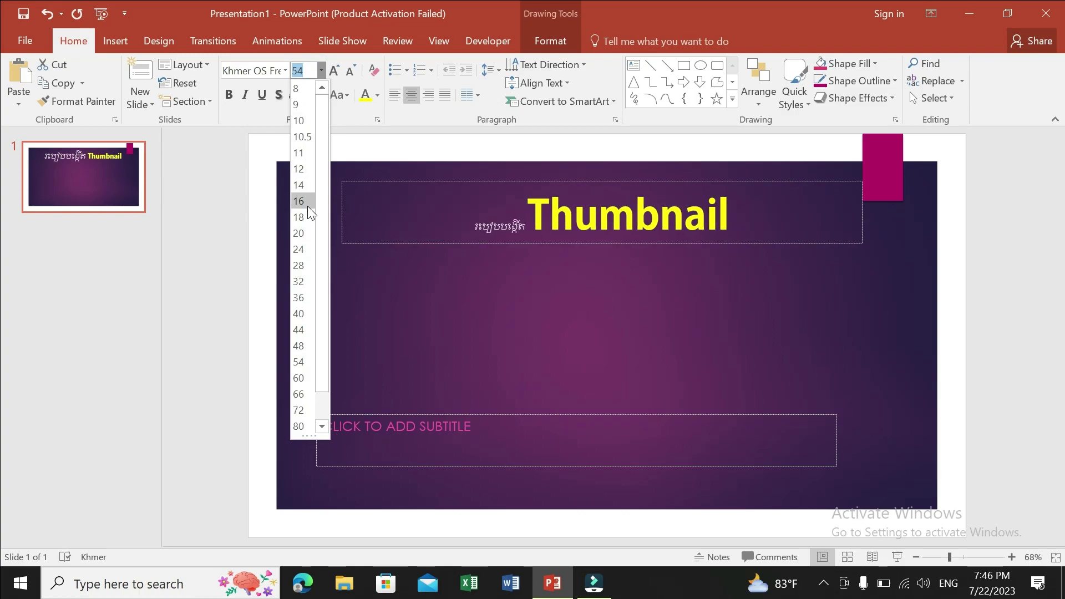
pyautogui.click(308, 351)
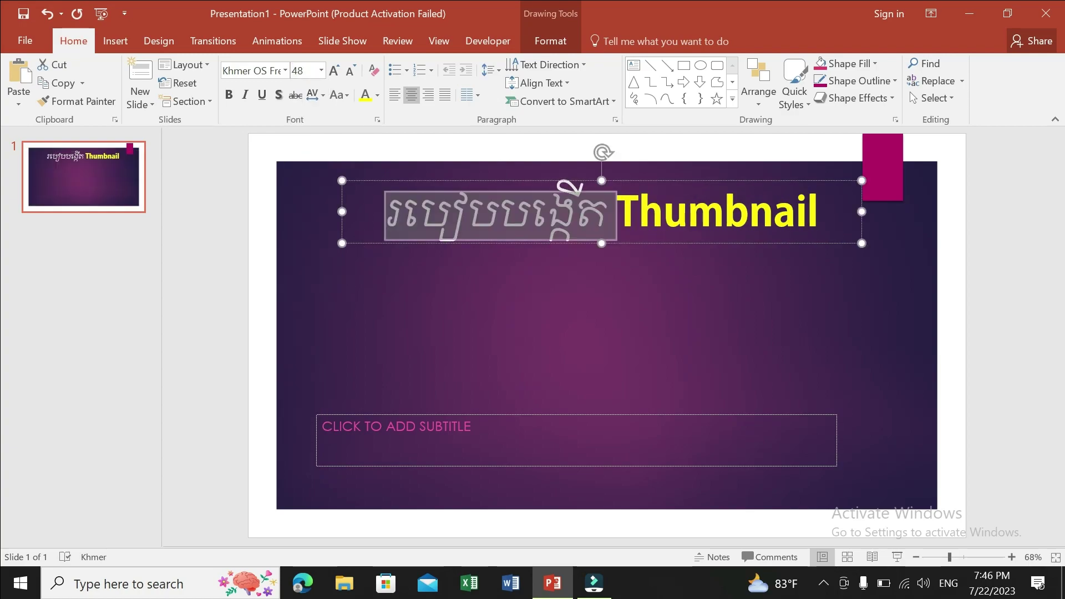
pyautogui.click(377, 96)
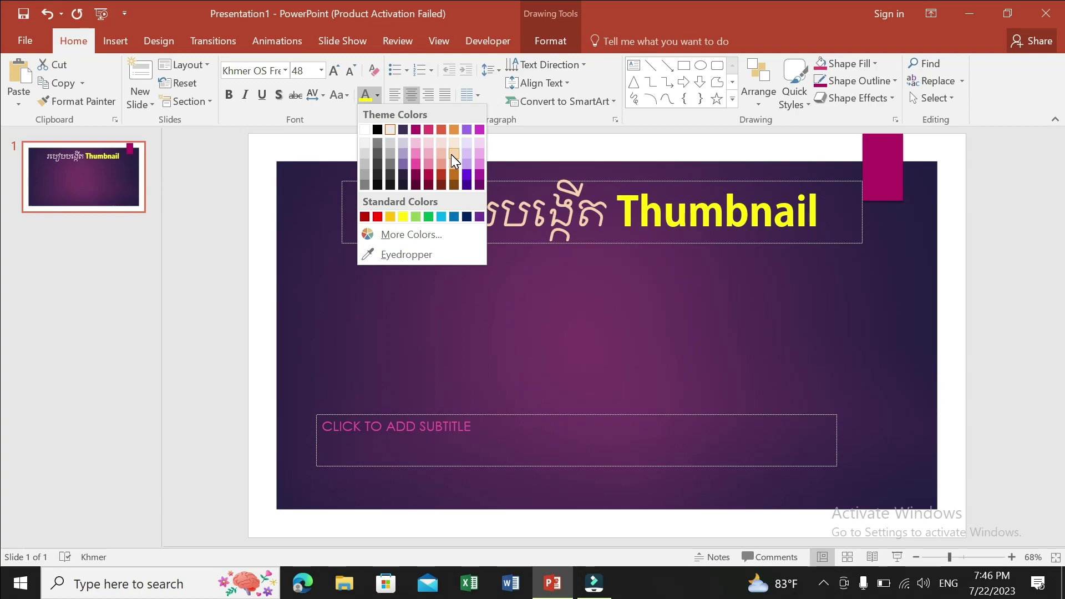
pyautogui.click(365, 130)
pyautogui.click(530, 306)
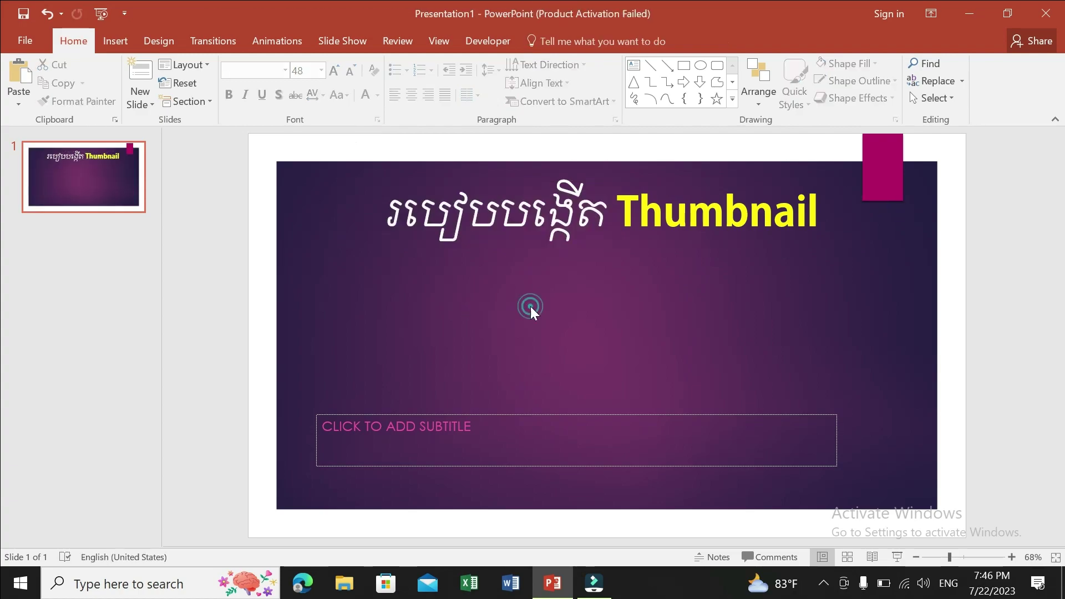
pyautogui.moveTo(388, 213); pyautogui.dragTo(580, 228)
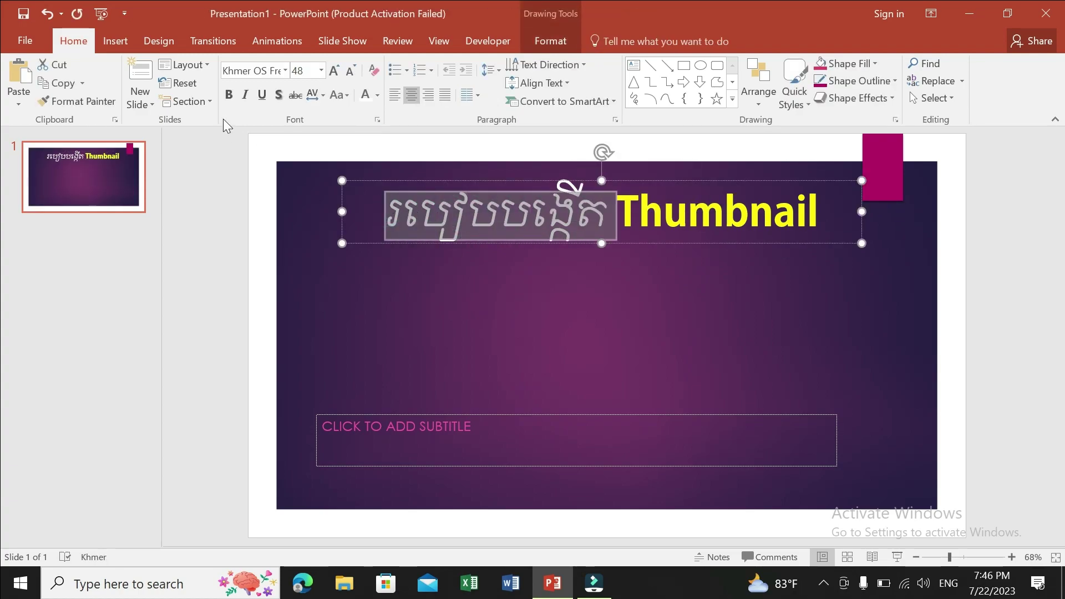
# Bold the Khmer title words and apply the Preset 5 shape effect to the title.
pyautogui.click(229, 95)
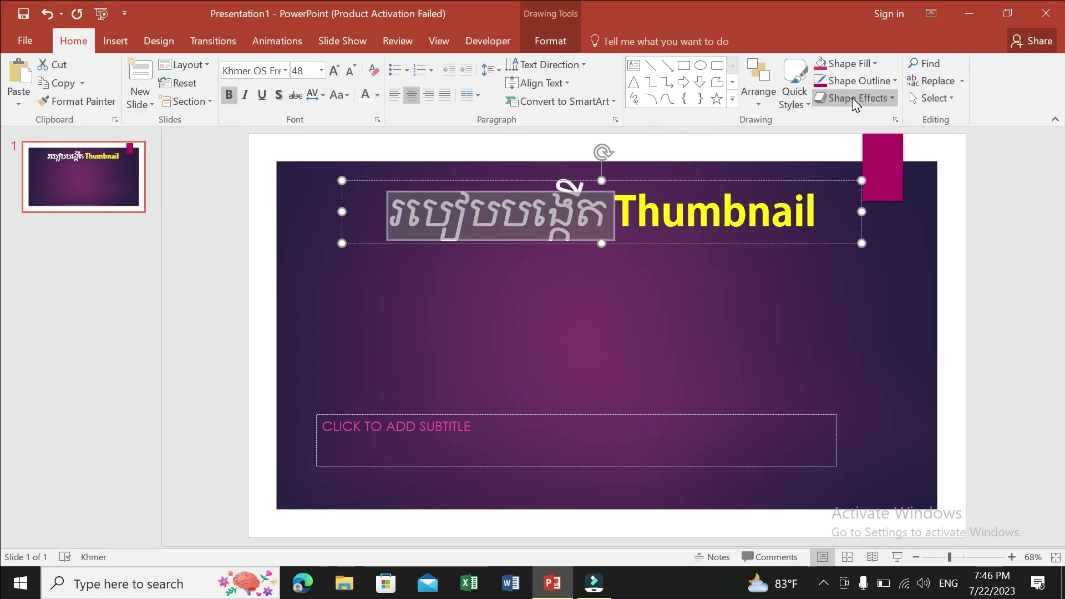
pyautogui.click(887, 98)
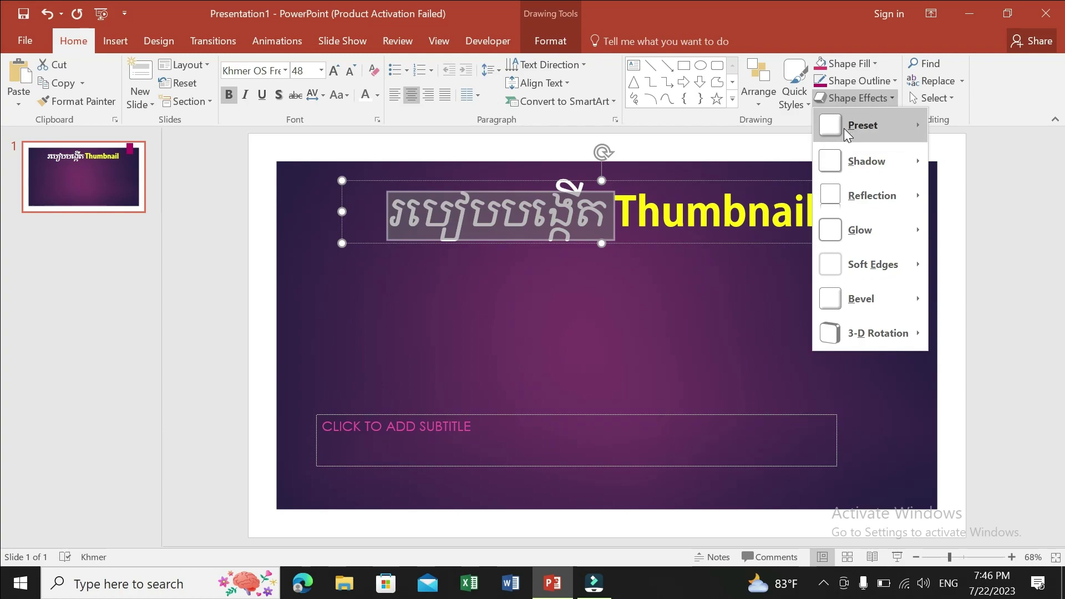
pyautogui.moveTo(863, 125)
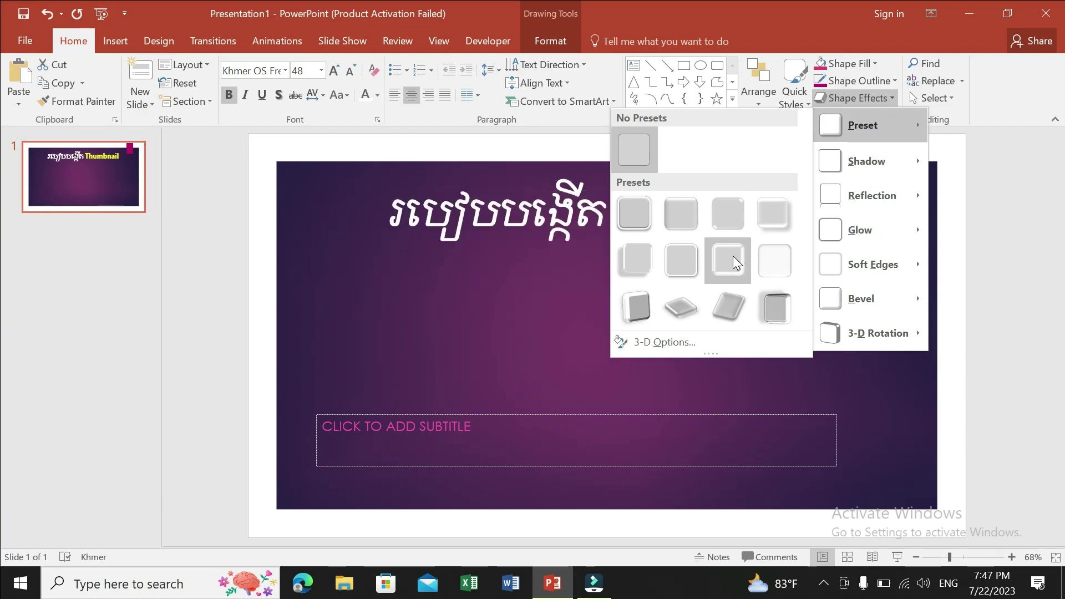
pyautogui.click(640, 264)
pyautogui.click(705, 310)
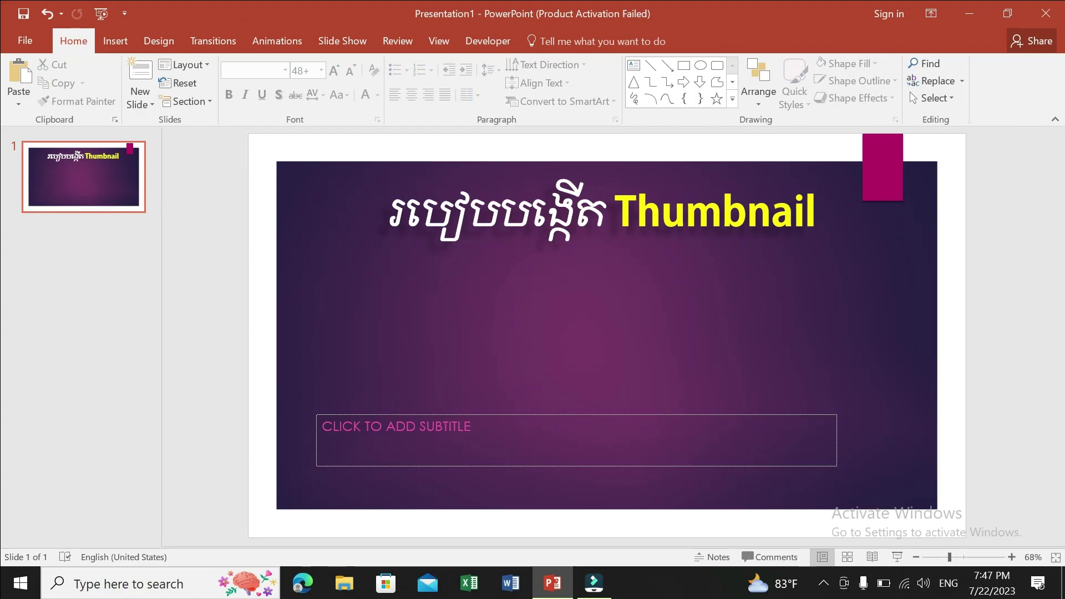
# Shift the empty subtitle placeholder slightly right and down toward the bottom edge.
pyautogui.click(321, 425)
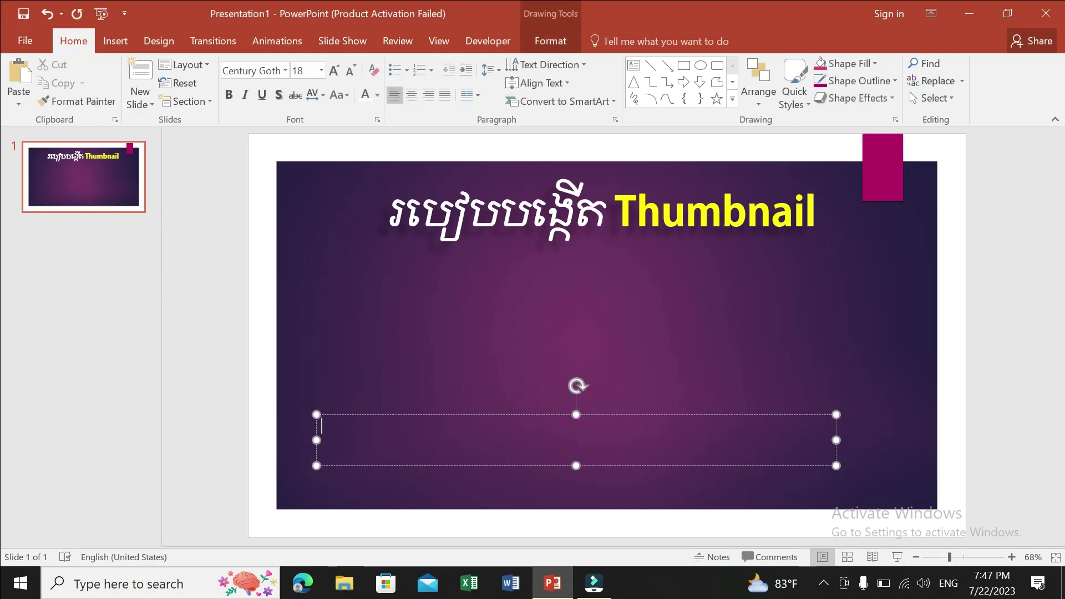
pyautogui.moveTo(541, 415)
pyautogui.mouseDown()
pyautogui.moveTo(591, 423)
pyautogui.moveTo(581, 424)
pyautogui.moveTo(589, 438)
pyautogui.mouseUp()
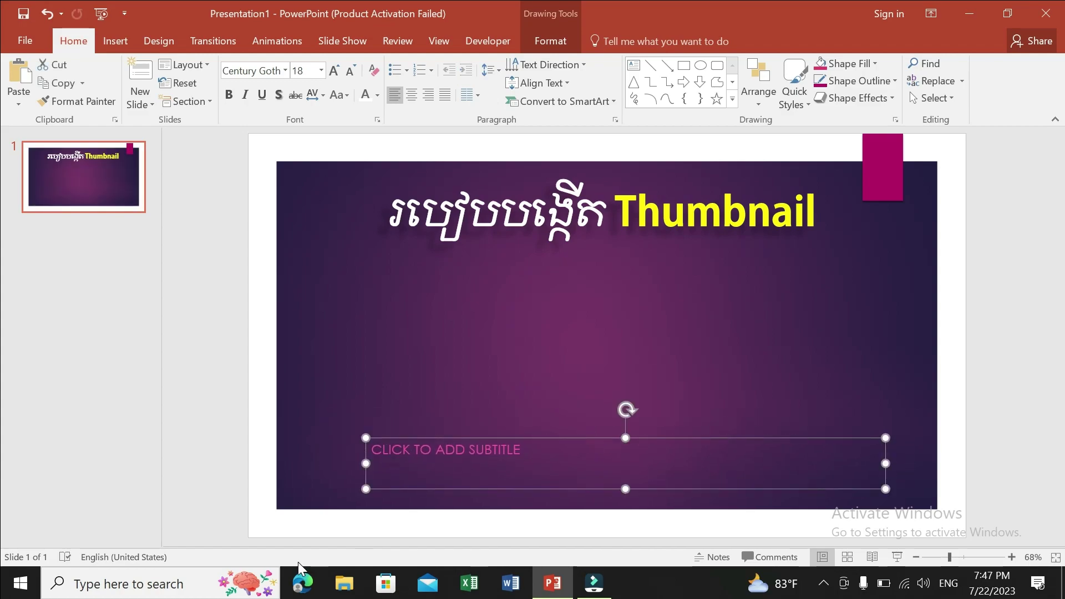
pyautogui.click(311, 587)
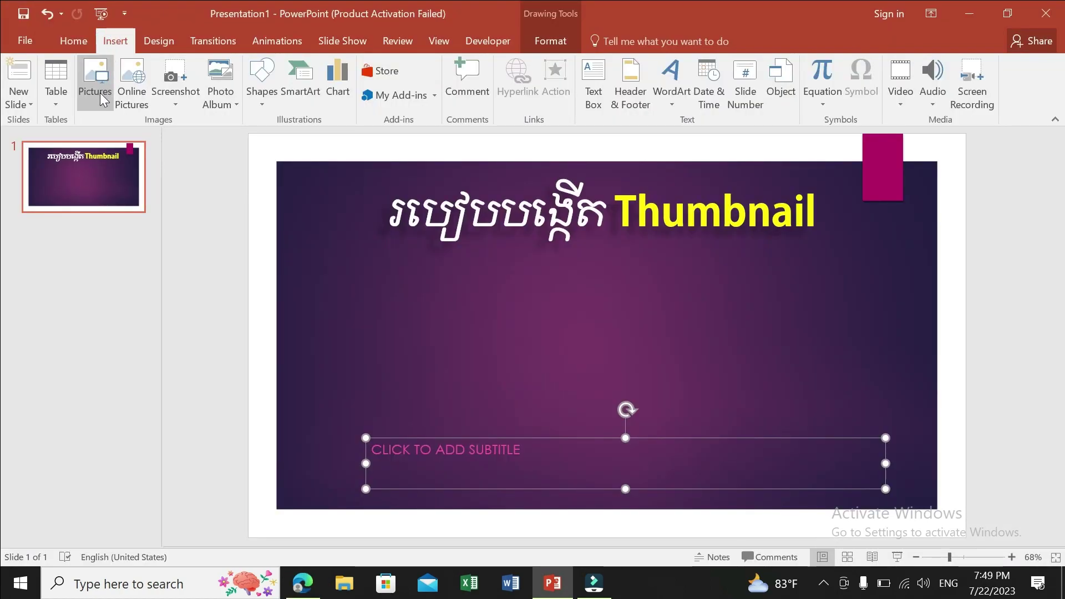
# Insert OIP.jpg from Desktop > Cover > THU10 onto the slide.
pyautogui.click(101, 95)
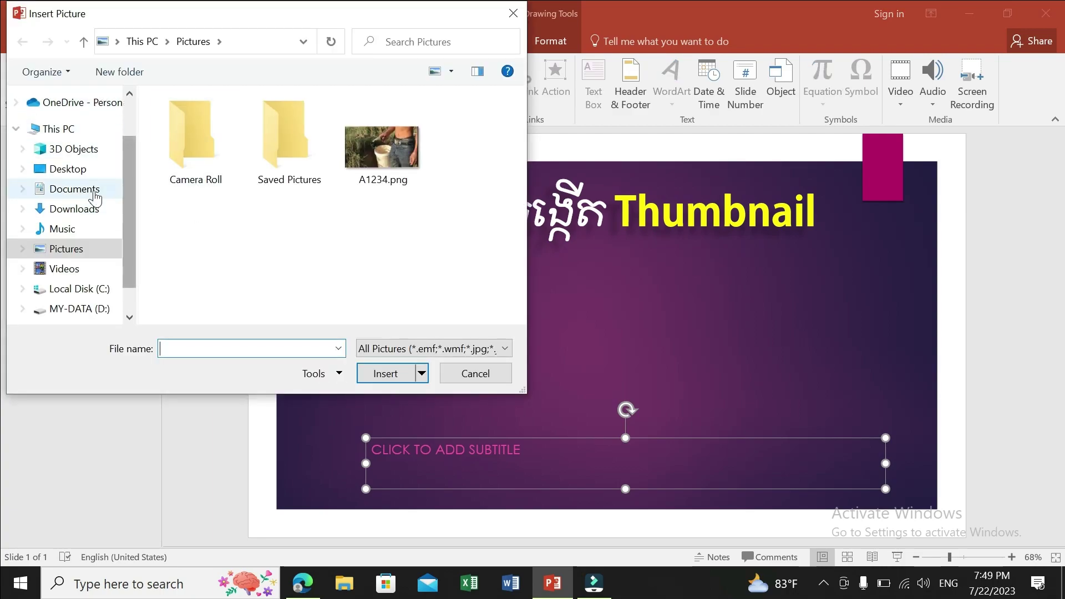
pyautogui.click(83, 172)
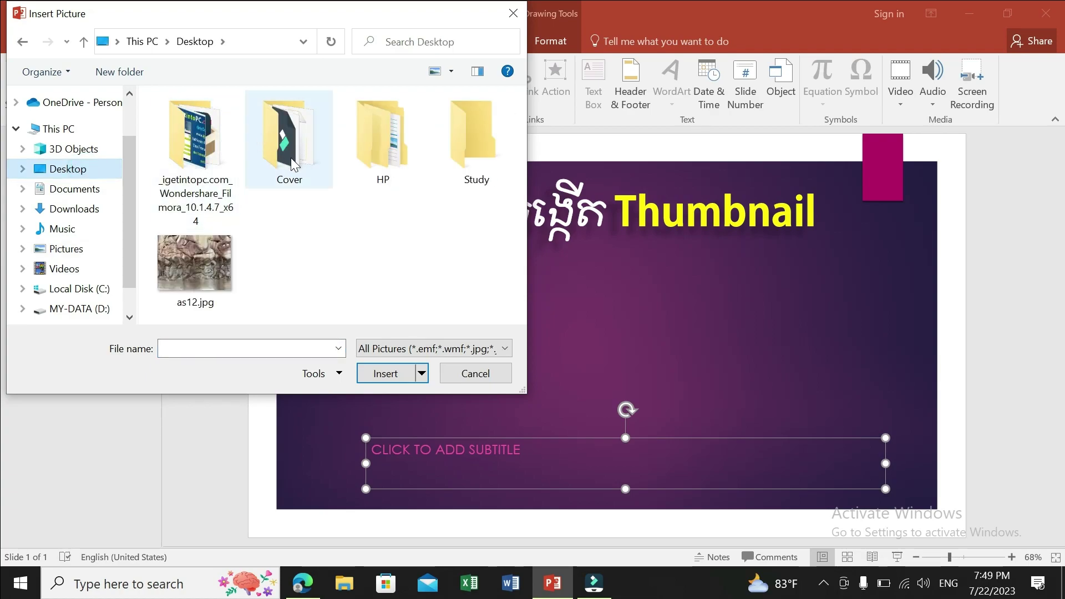
pyautogui.click(290, 160)
pyautogui.click(289, 160)
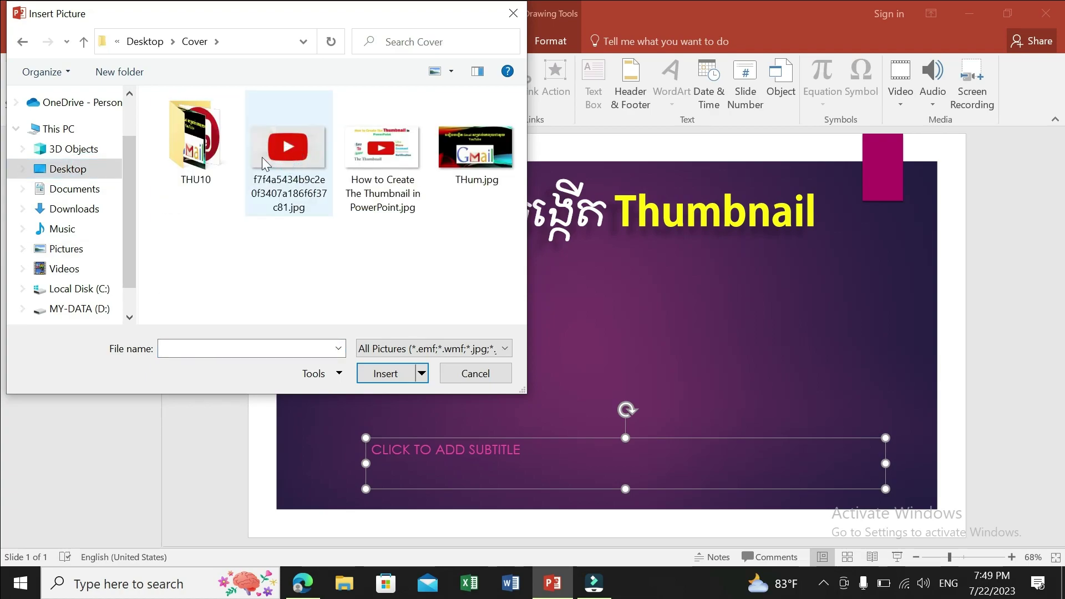
pyautogui.doubleClick(206, 158)
pyautogui.click(206, 158)
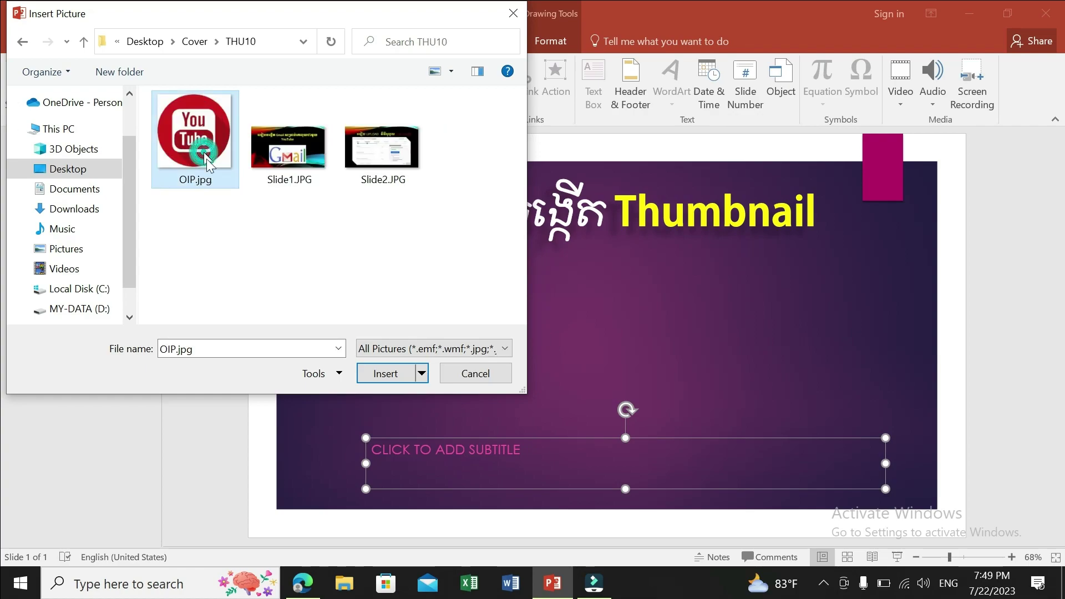
pyautogui.click(382, 374)
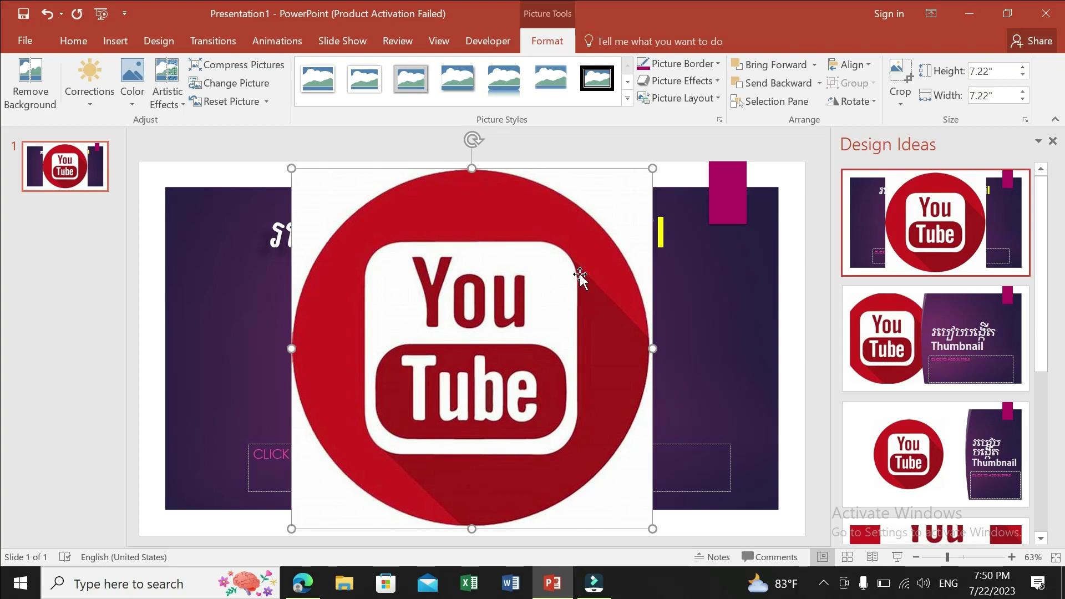
# Crop the YouTube picture to an oval and trim all four edges, leaving it about 4.03" × 4.1".
pyautogui.click(900, 104)
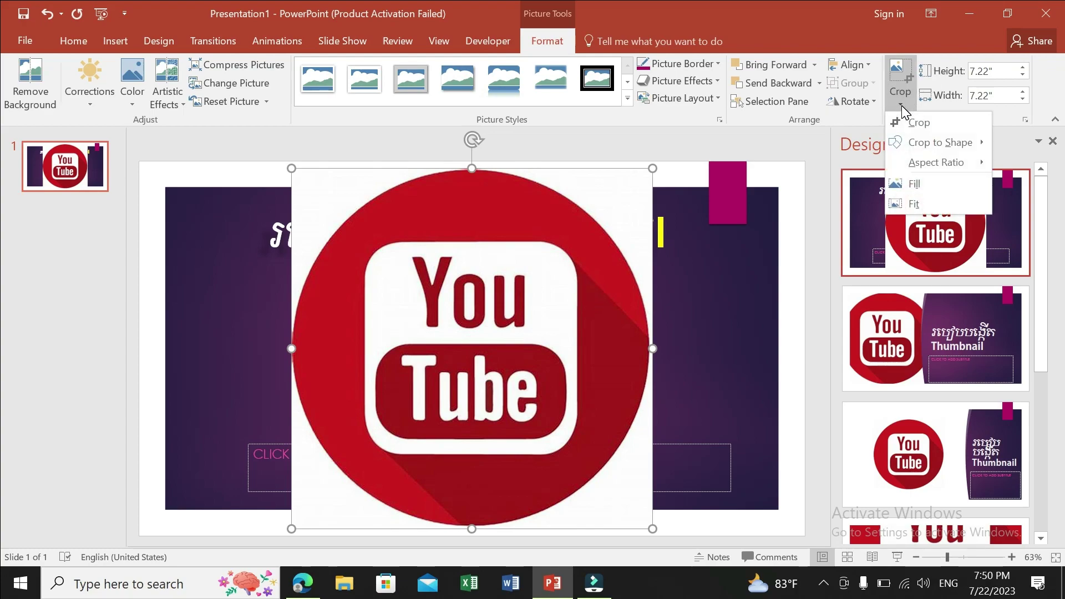
pyautogui.moveTo(939, 142)
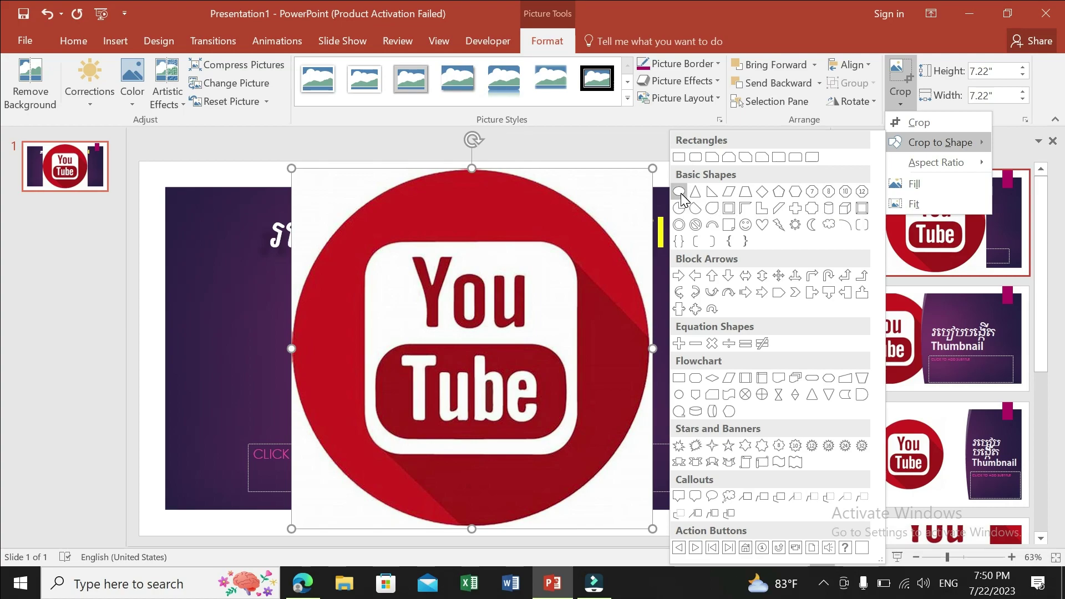
pyautogui.click(680, 193)
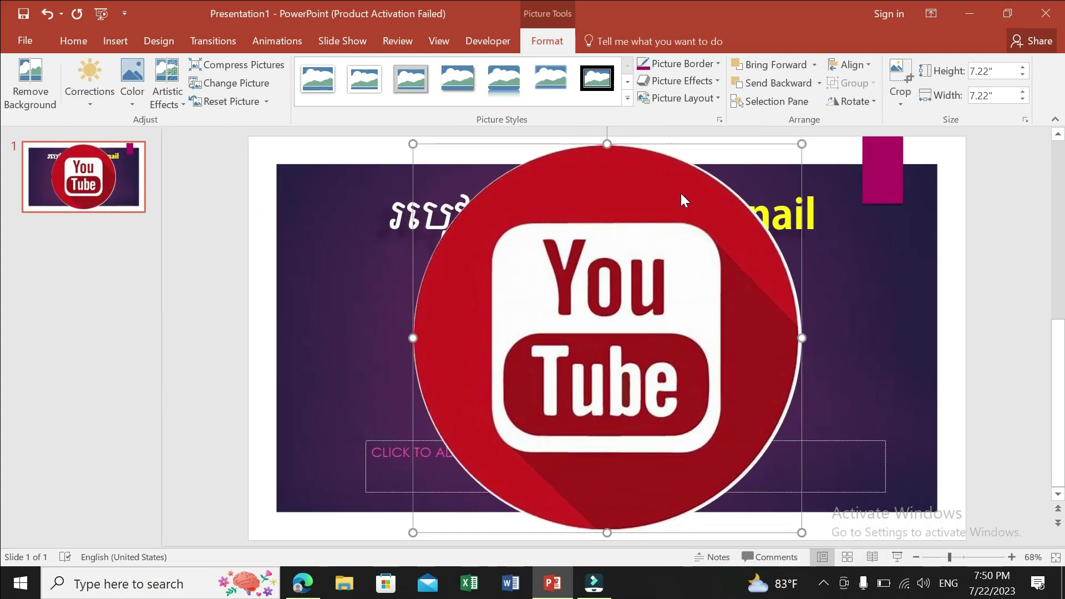
pyautogui.click(894, 75)
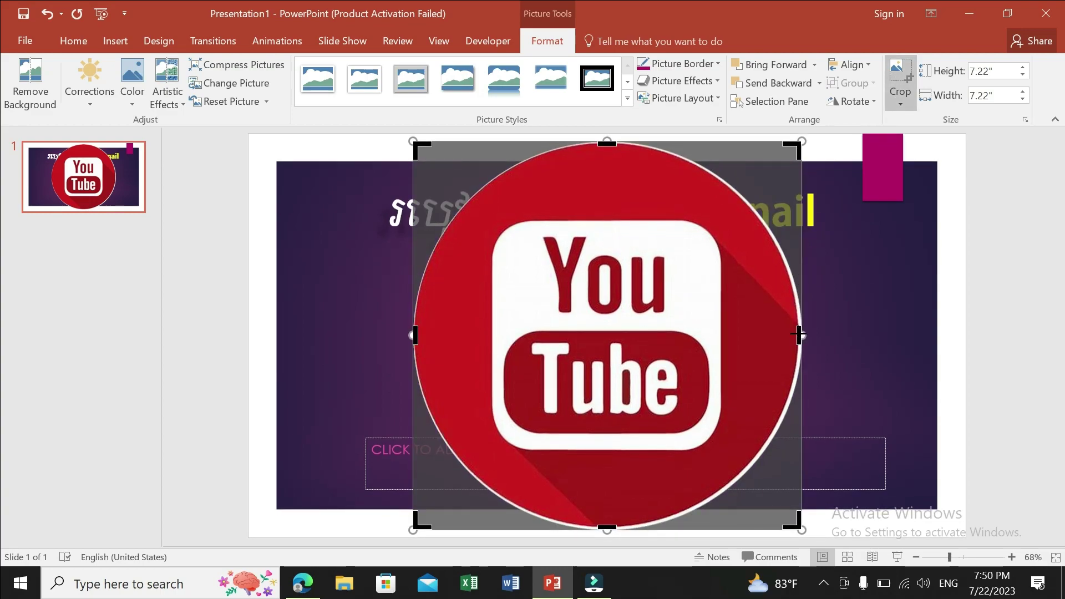
pyautogui.moveTo(799, 335); pyautogui.dragTo(783, 334)
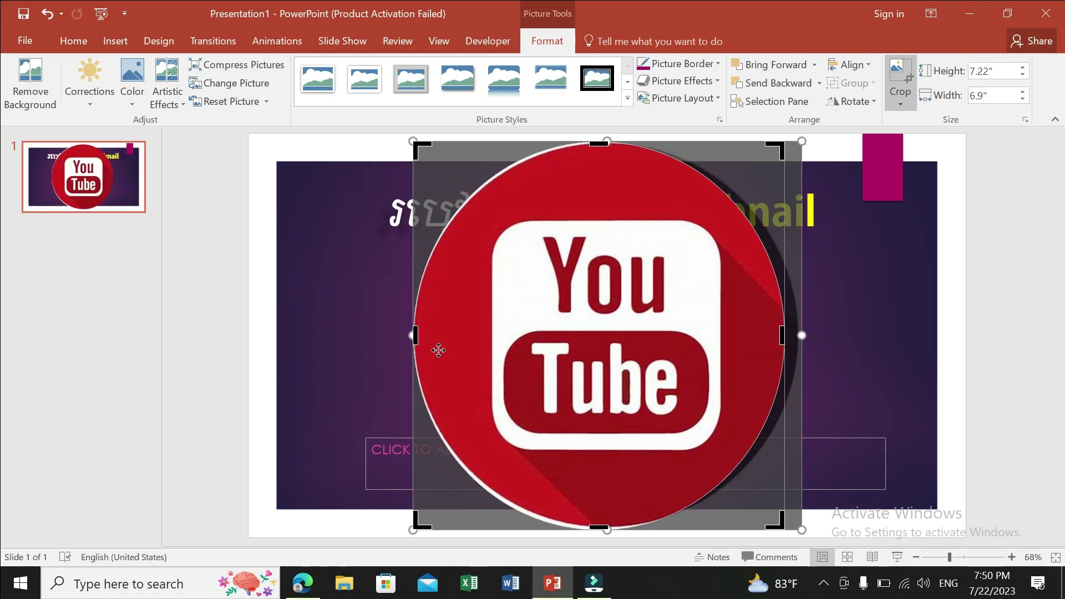
pyautogui.moveTo(415, 336); pyautogui.dragTo(424, 336)
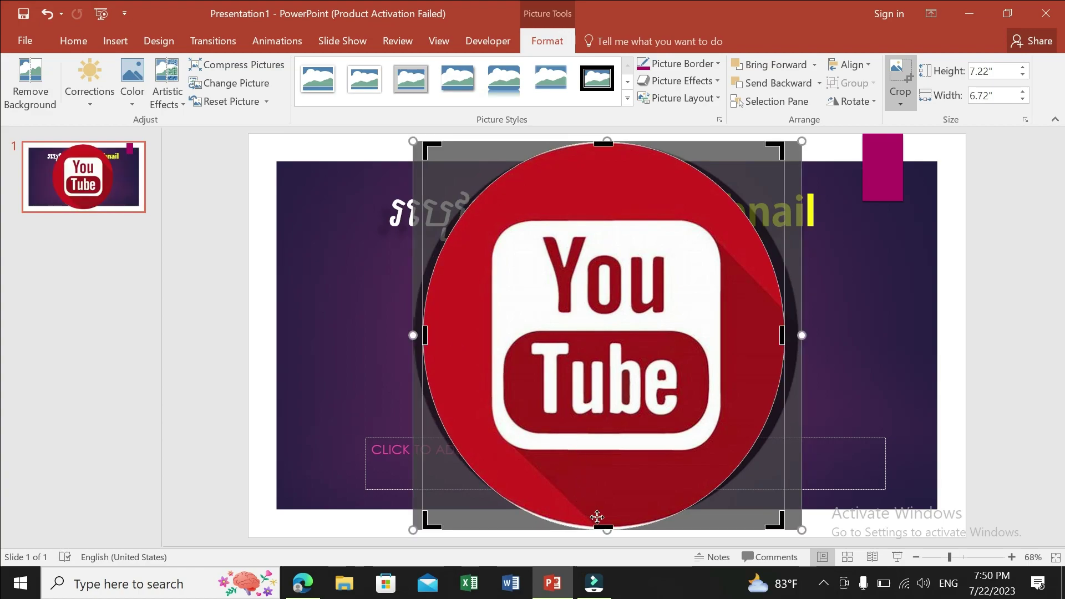
pyautogui.moveTo(605, 527); pyautogui.dragTo(604, 509)
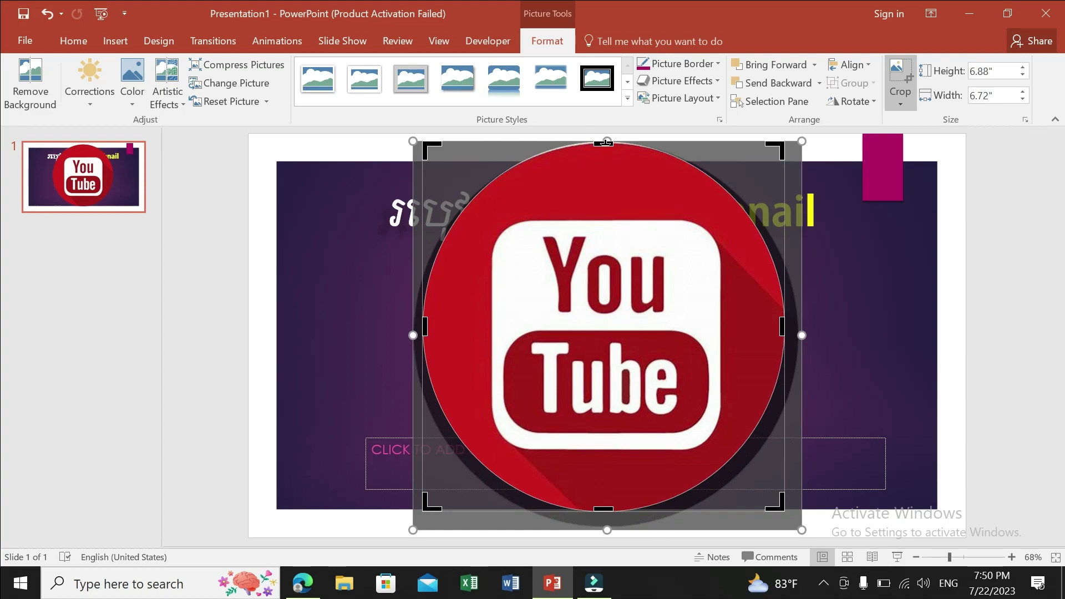
pyautogui.moveTo(605, 143); pyautogui.dragTo(610, 157)
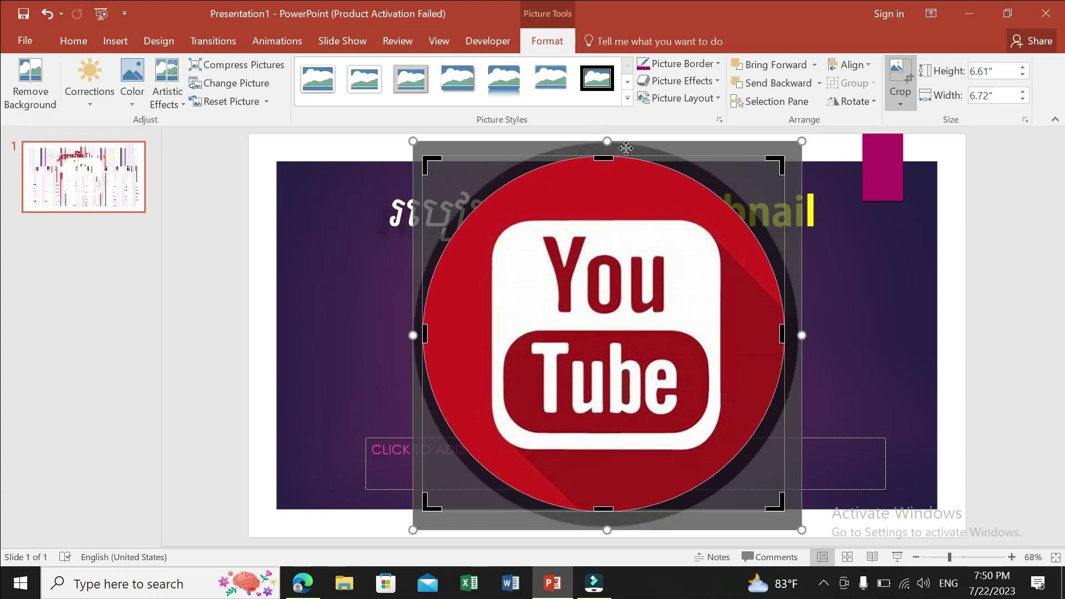
pyautogui.click(895, 86)
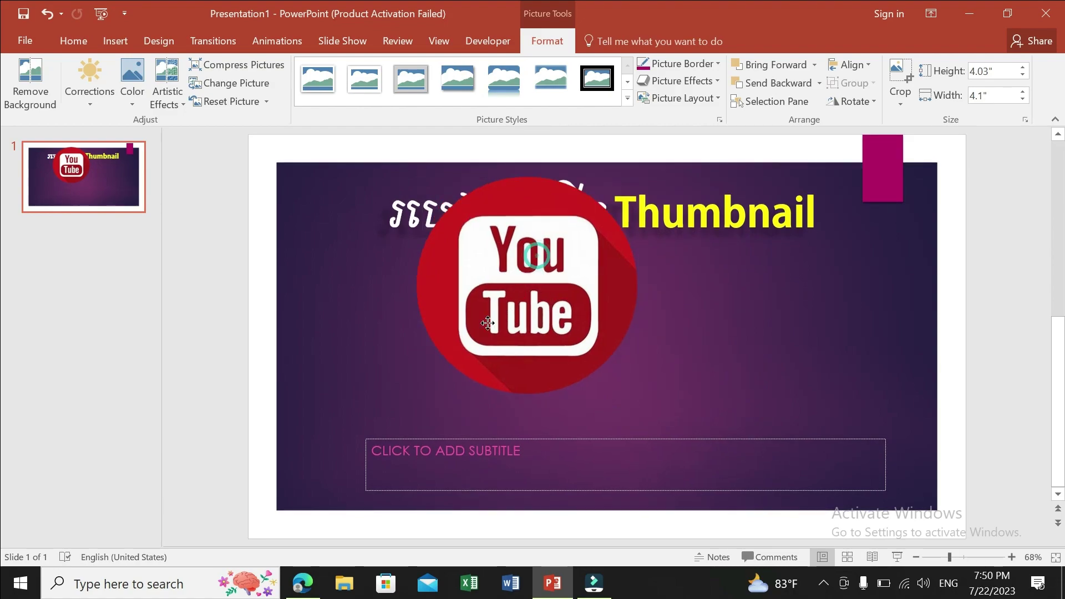
# Reduce the YouTube oval to 3.13" tall and place it between title and subtitle.
pyautogui.moveTo(536, 256)
pyautogui.mouseDown()
pyautogui.moveTo(536, 334)
pyautogui.moveTo(638, 329)
pyautogui.mouseUp()
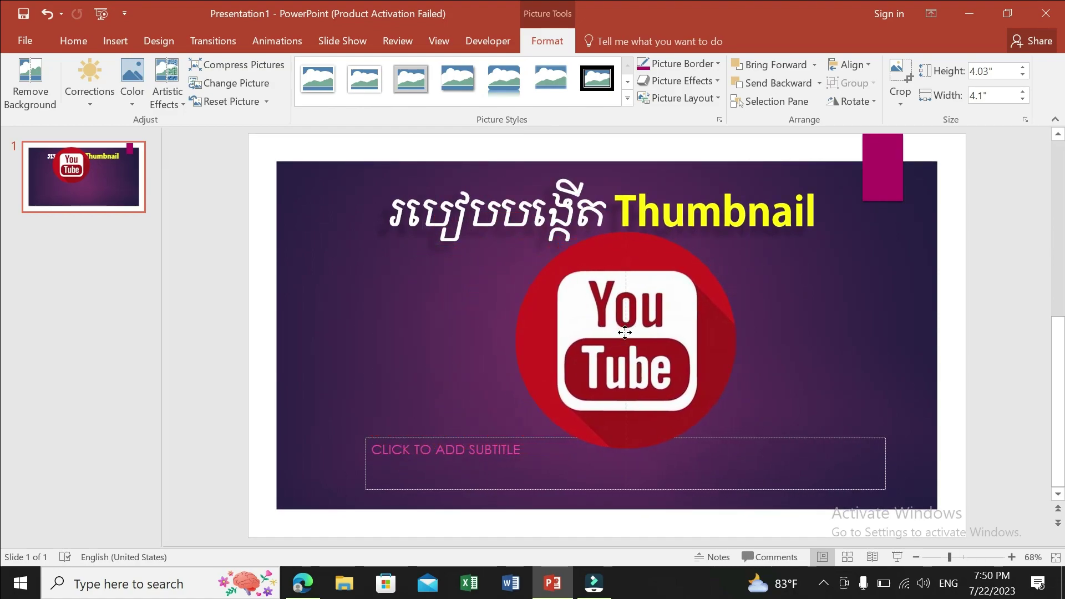
pyautogui.moveTo(638, 329); pyautogui.dragTo(609, 349)
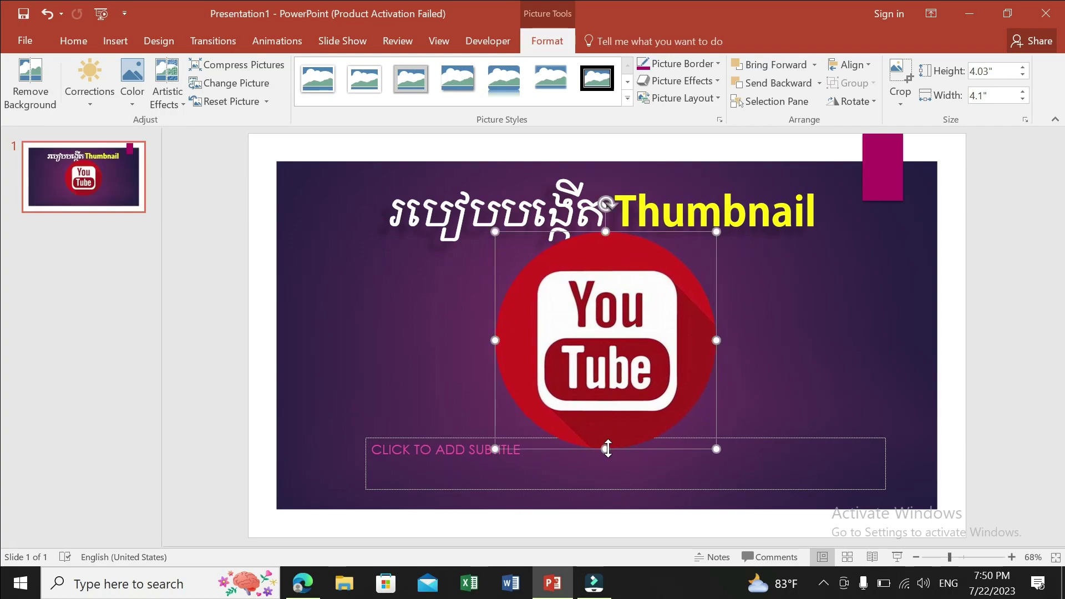
pyautogui.moveTo(607, 448); pyautogui.dragTo(608, 402)
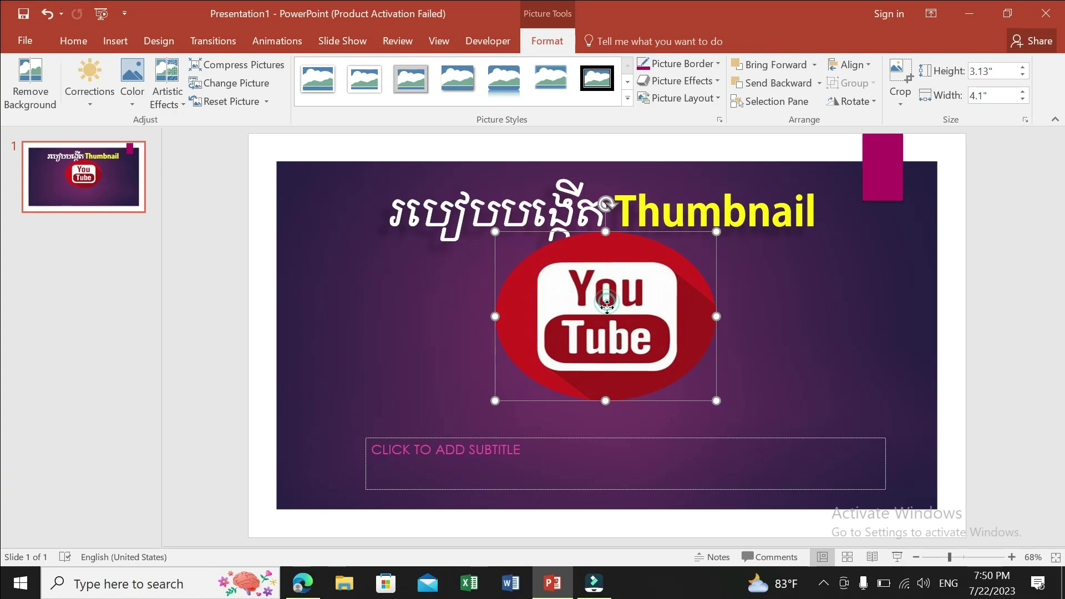
pyautogui.moveTo(607, 303)
pyautogui.mouseDown()
pyautogui.moveTo(601, 331)
pyautogui.moveTo(594, 319)
pyautogui.mouseUp()
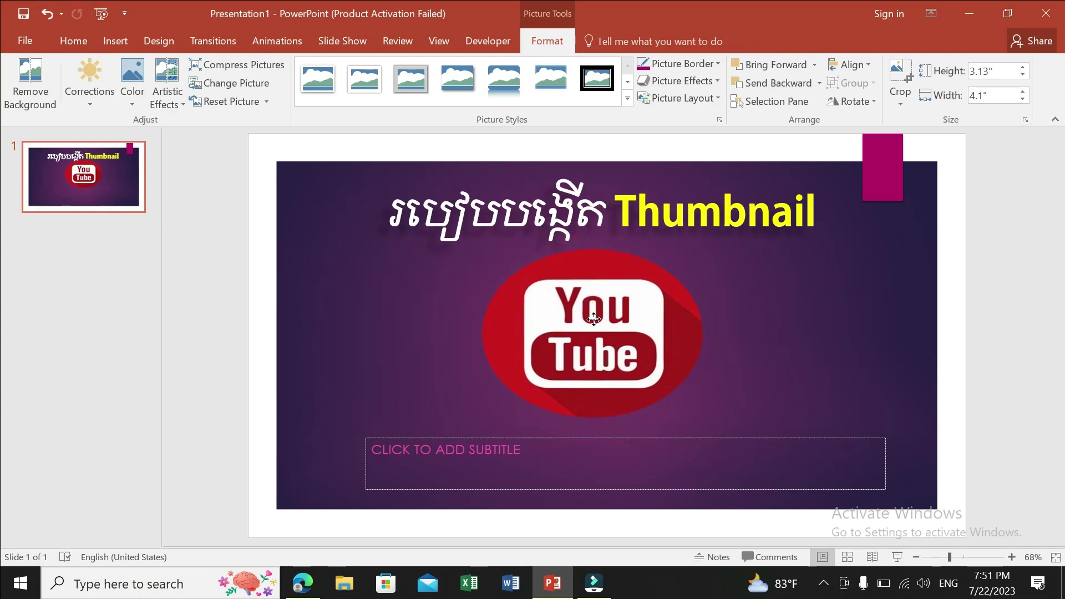
pyautogui.click(769, 316)
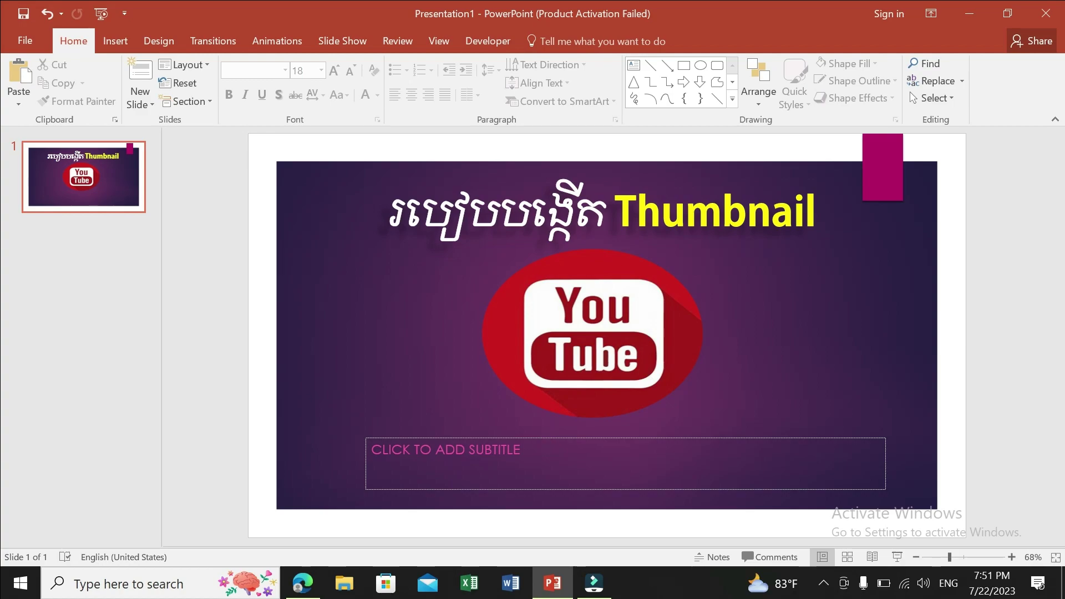
# Type PLEASE LIKE,SHARE,SUBSCRIBE into the empty subtitle placeholder, correcting typos.
pyautogui.click(499, 450)
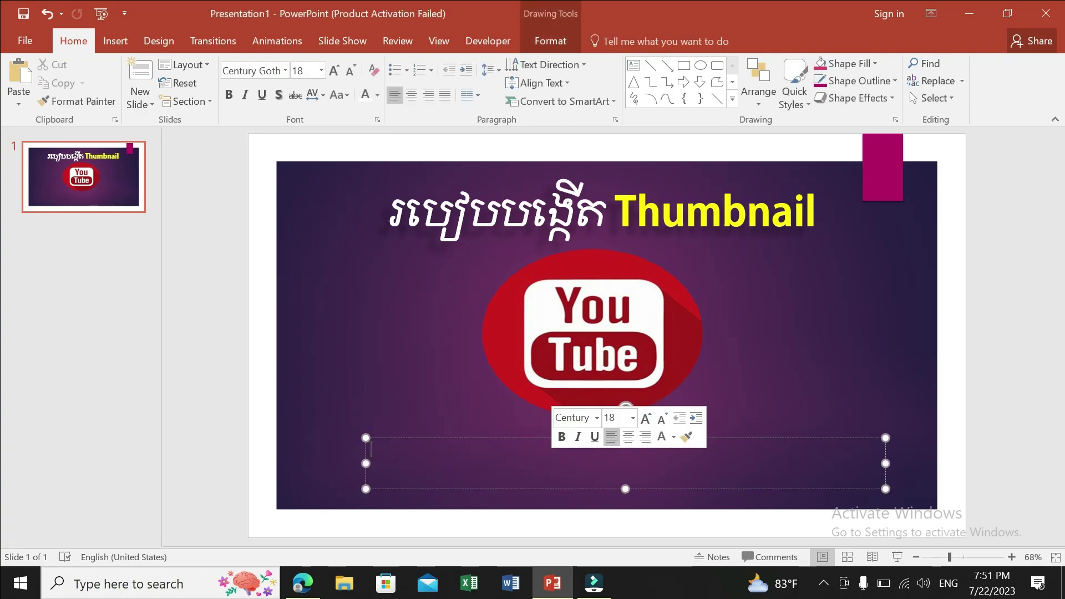
pyautogui.write('P')
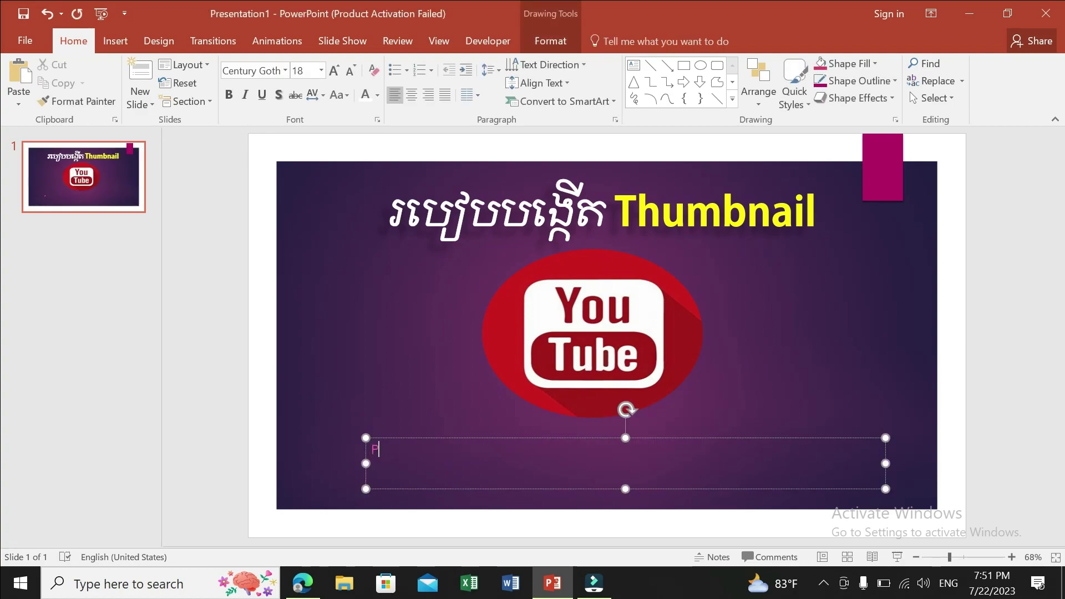
pyautogui.write('LESE')
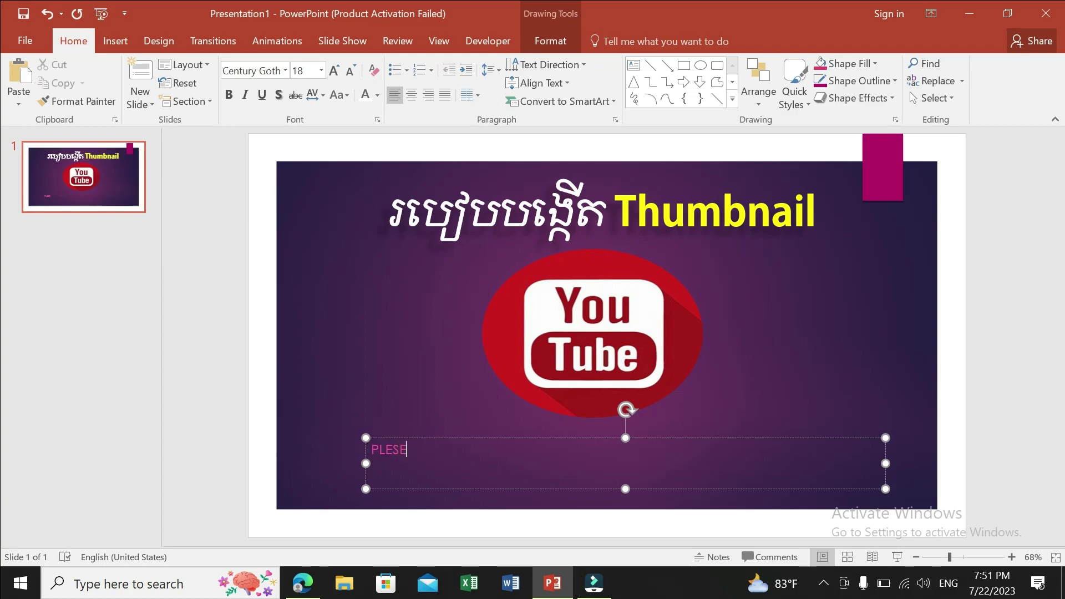
pyautogui.press('BackSpace')
pyautogui.press('BackSpace')
pyautogui.press('BackSpace')
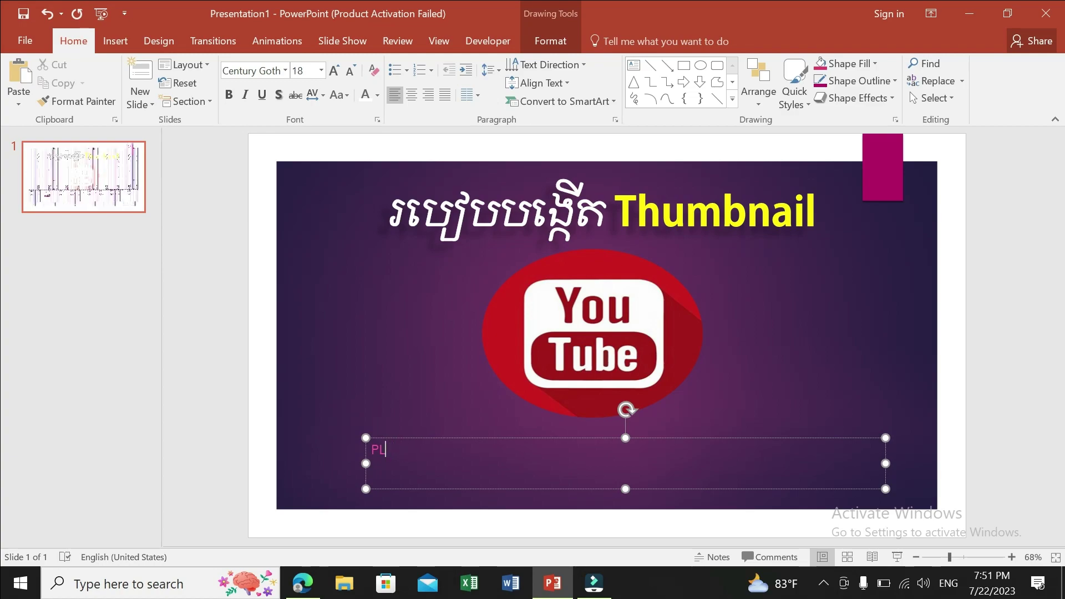
pyautogui.write('EA')
pyautogui.write('SE')
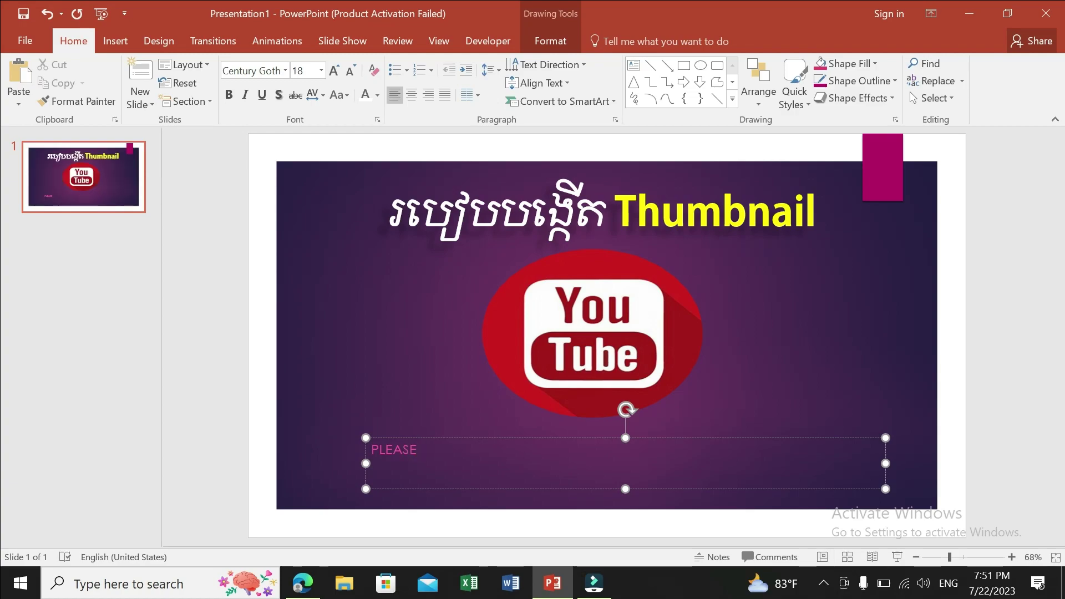
pyautogui.write(' LIK')
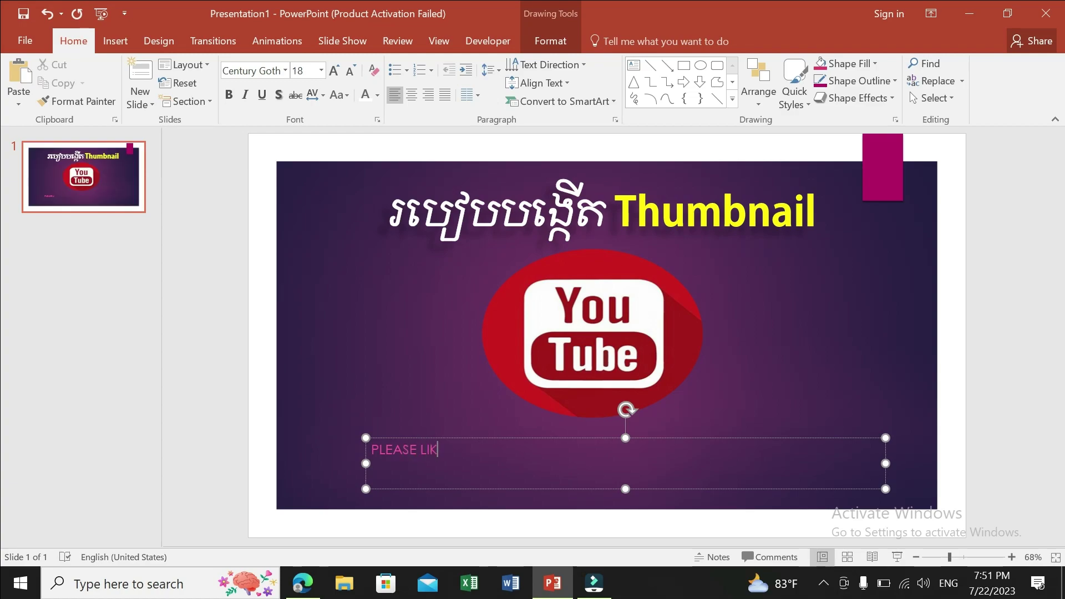
pyautogui.write('E')
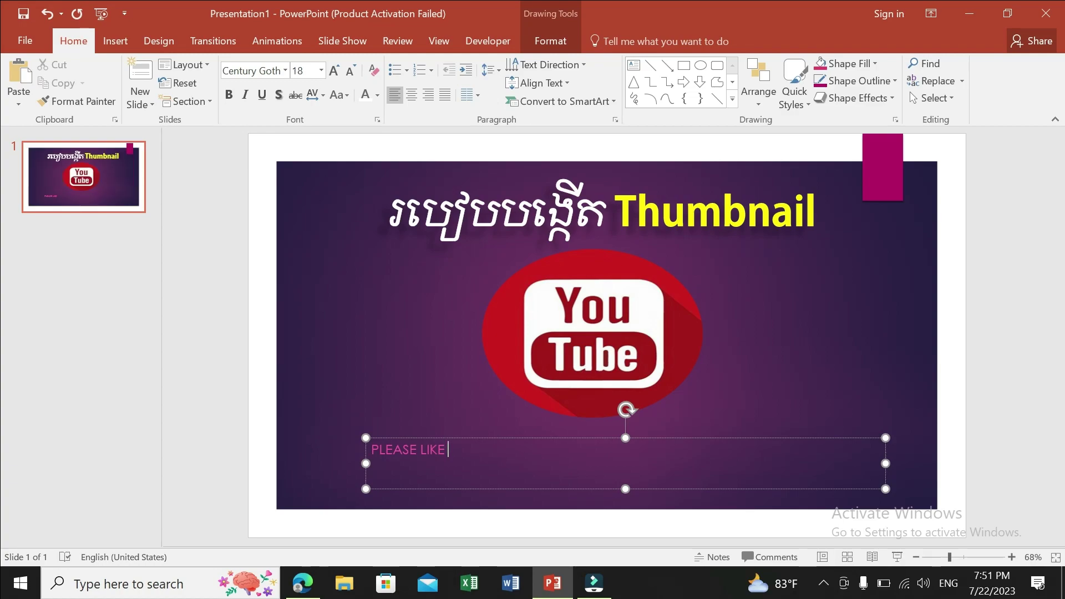
pyautogui.write('SH')
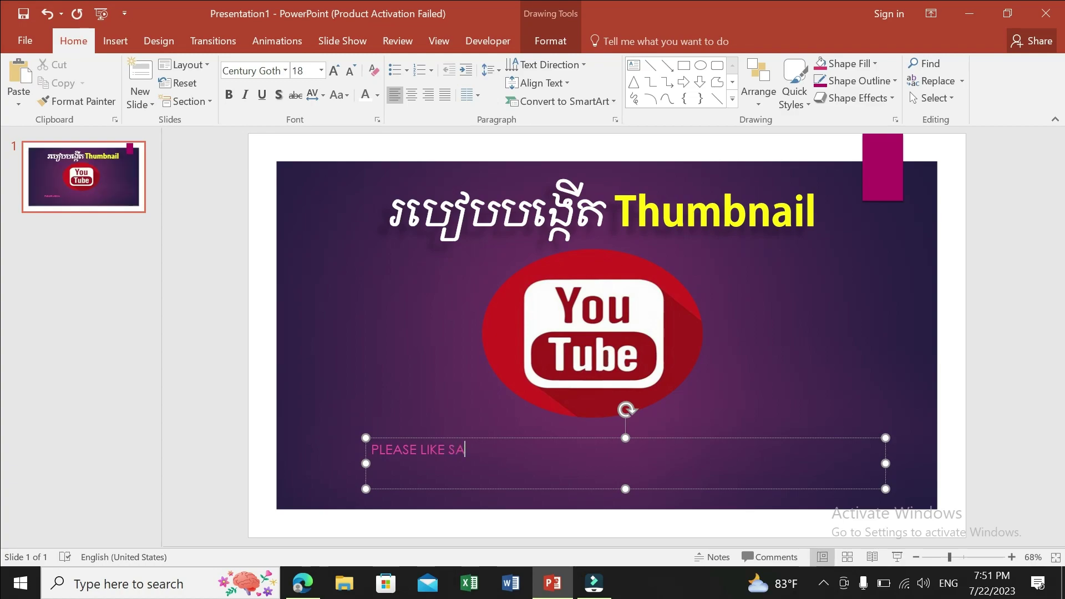
pyautogui.press('BackSpace')
pyautogui.press('BackSpace')
pyautogui.write(',')
pyautogui.write('SH')
pyautogui.write('A')
pyautogui.write('RE,')
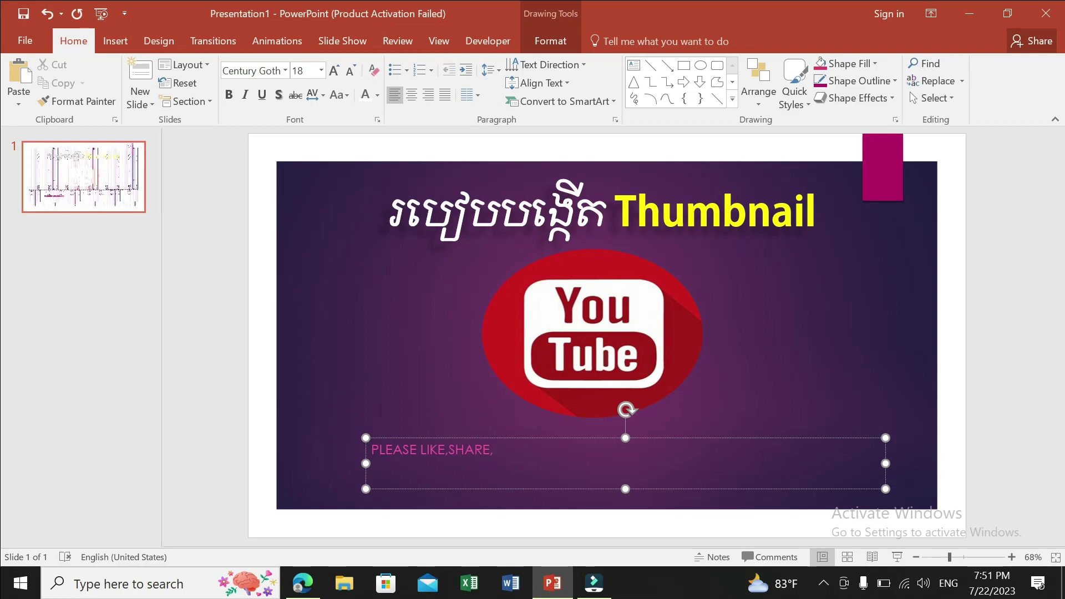
pyautogui.write('SUB')
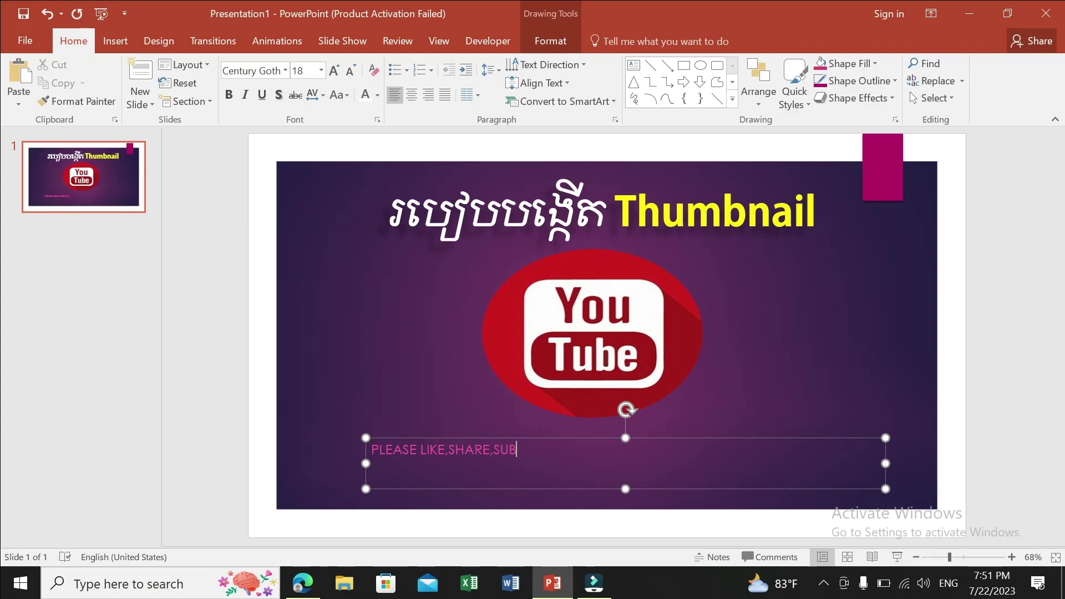
pyautogui.write('SCRIB')
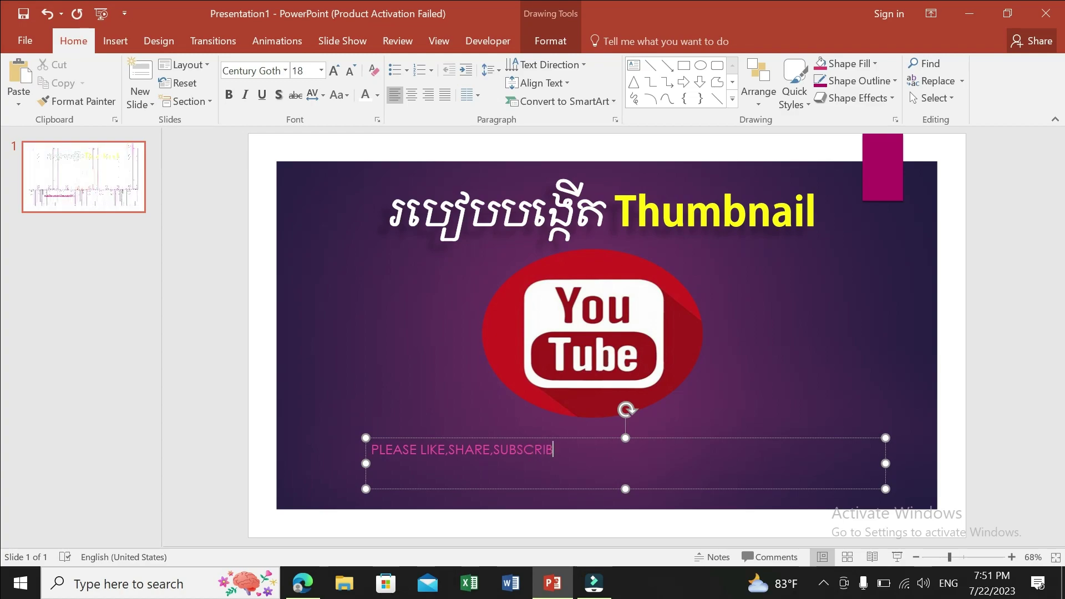
pyautogui.write('E')
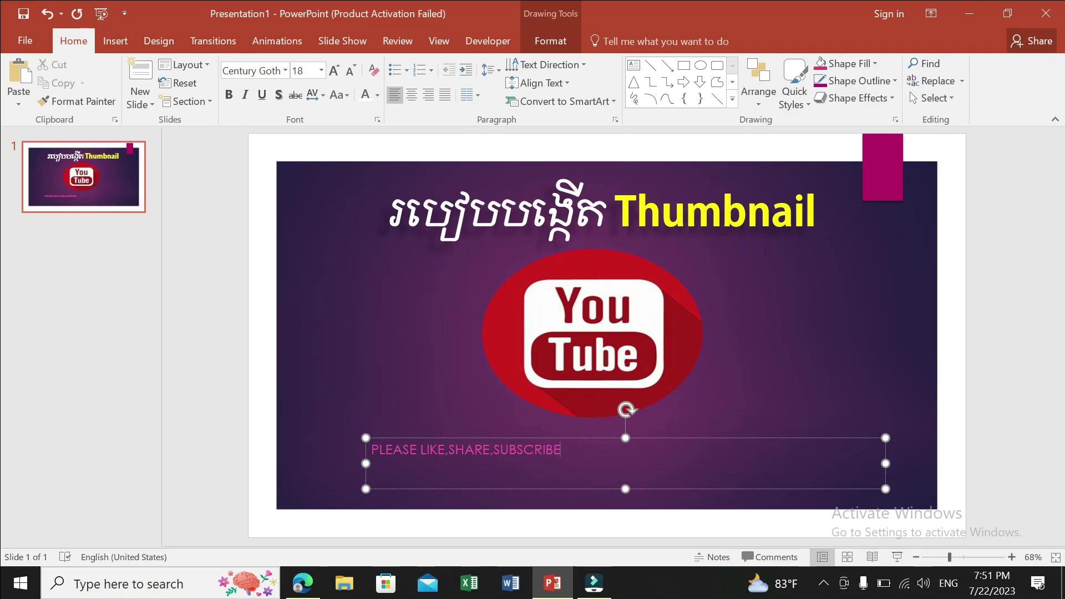
# Centre the subtitle text and move its box left beneath the YouTube logo.
pyautogui.hotkey('ctrl', 'e')
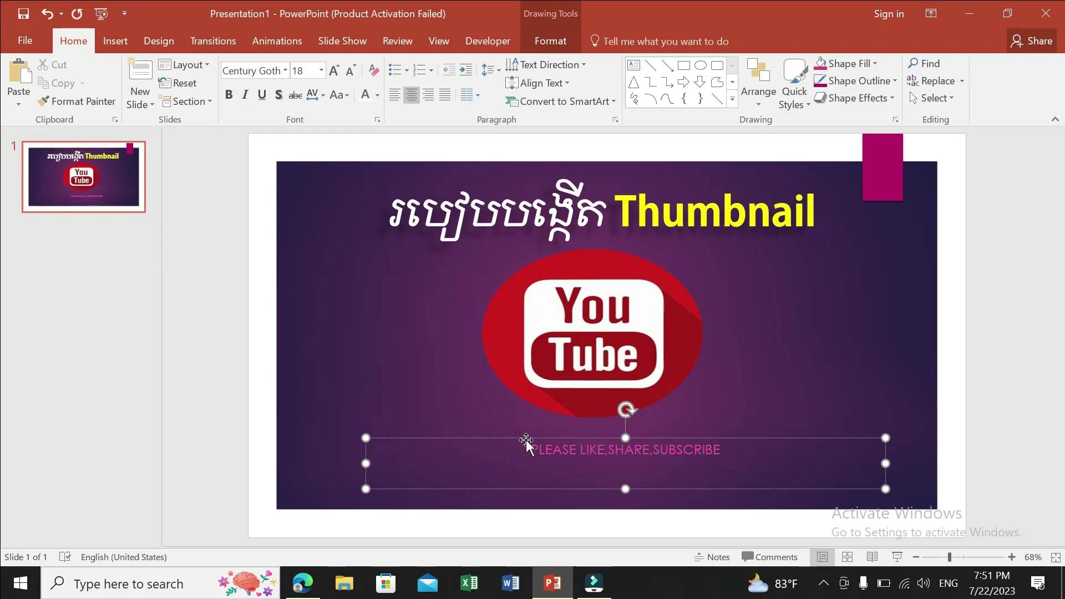
pyautogui.press('Home')
pyautogui.moveTo(501, 436); pyautogui.dragTo(467, 436)
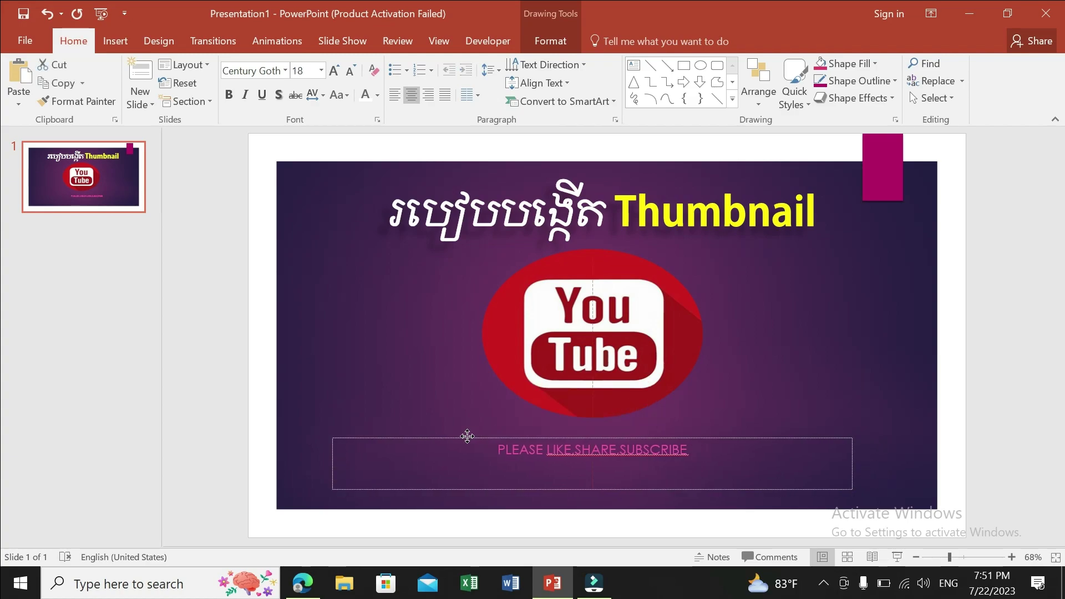
pyautogui.press('Escape')
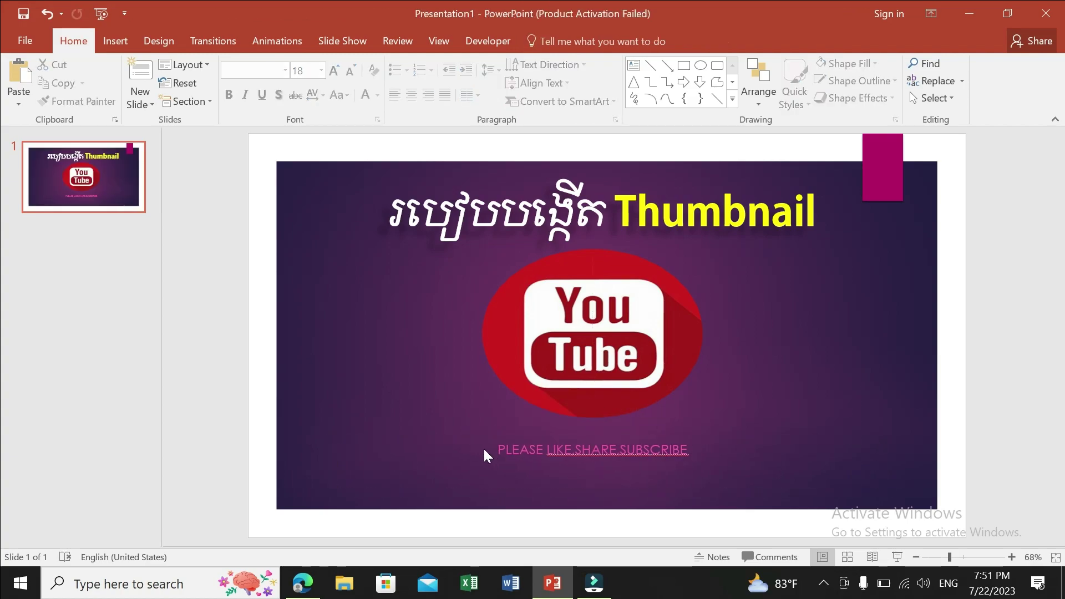
# Ignore All spelling flags on the subtitle and select all its text for resizing.
pyautogui.rightClick(556, 451)
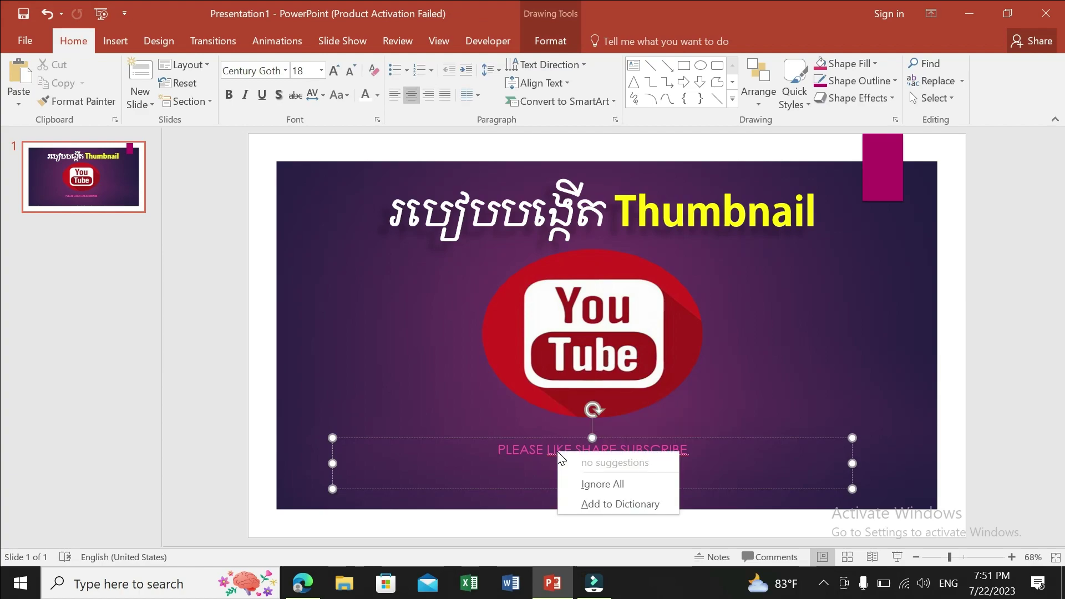
pyautogui.click(600, 485)
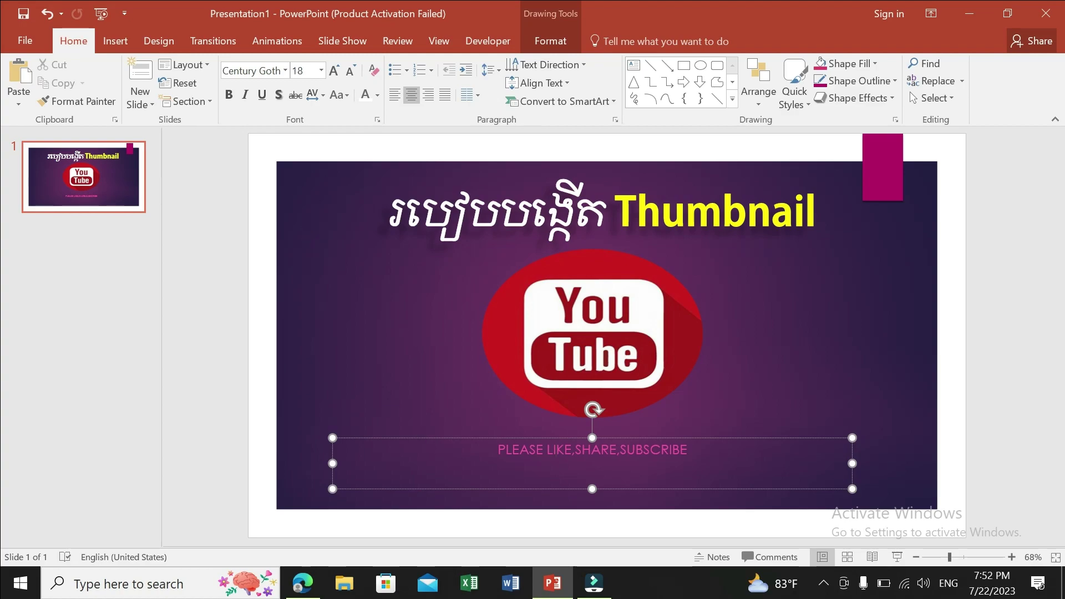
pyautogui.hotkey('ctrl', 'a')
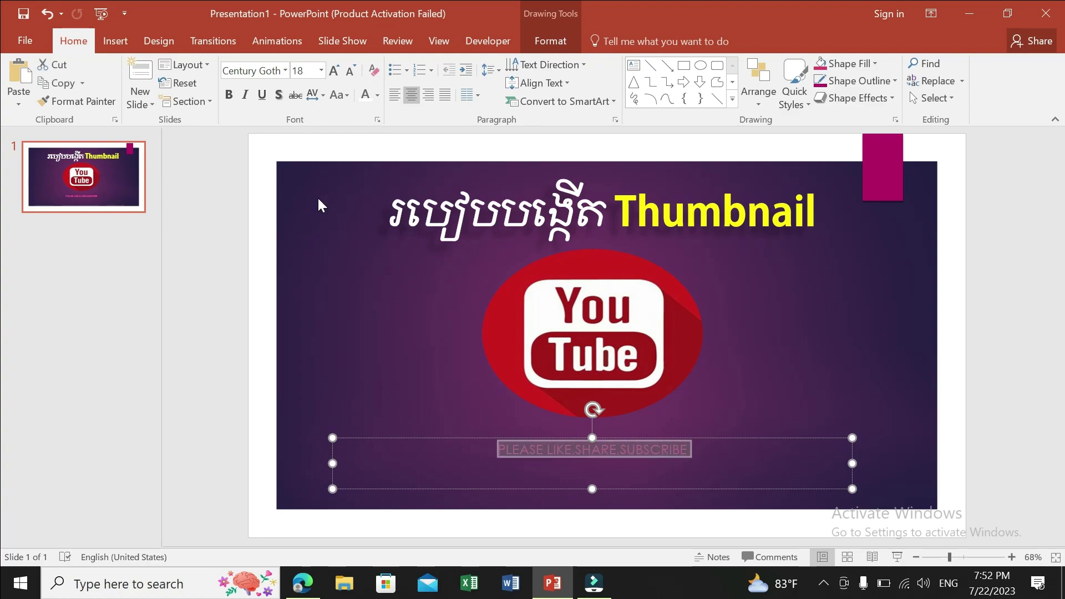
pyautogui.click(320, 71)
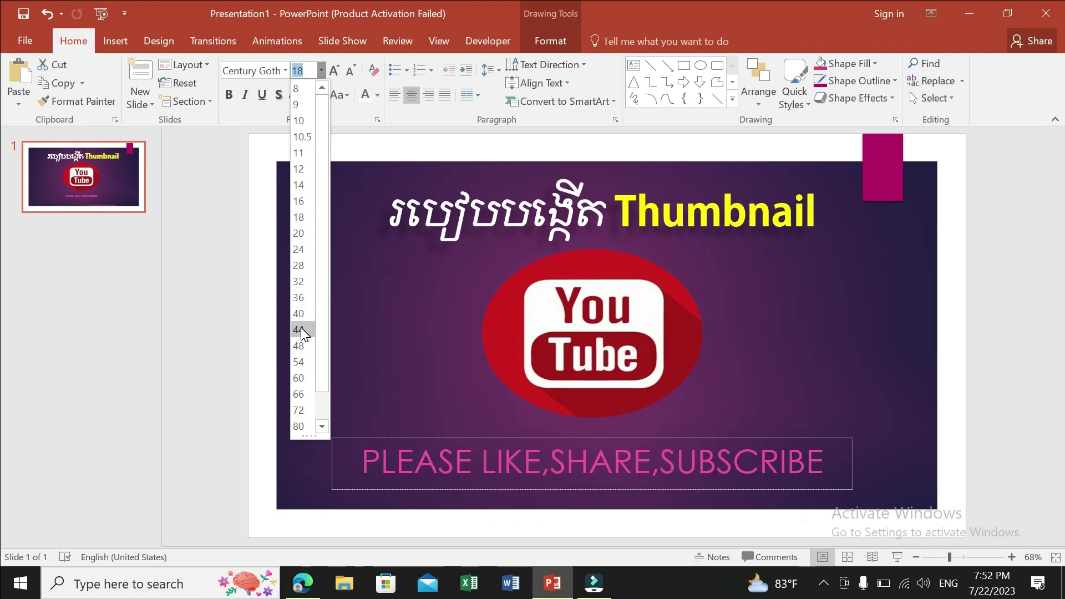
# Set the subtitle text to 44 pt bold, then select the word LIKE.
pyautogui.click(298, 329)
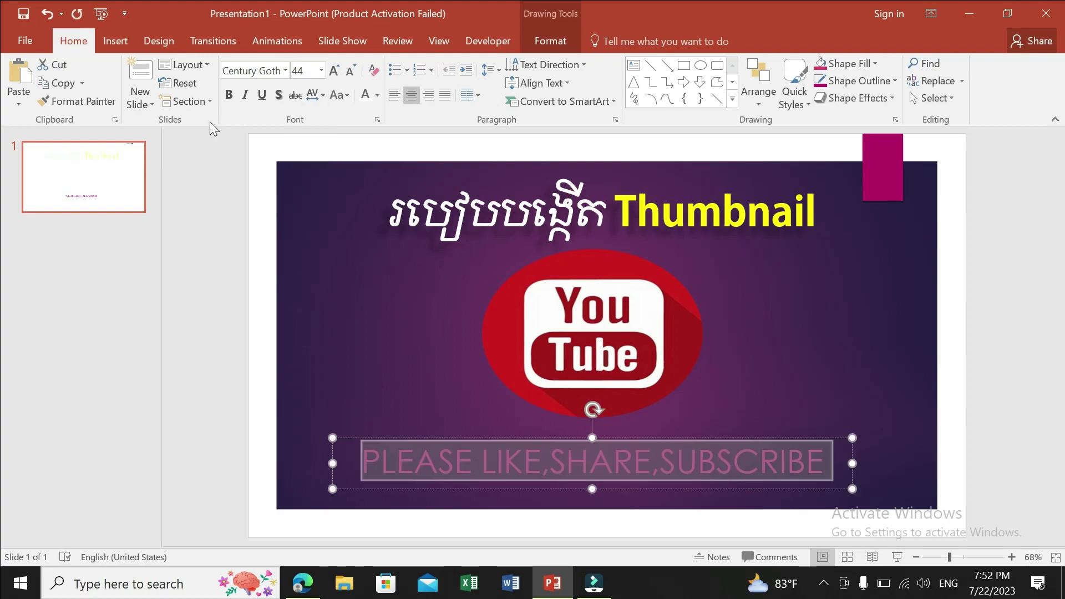
pyautogui.click(228, 96)
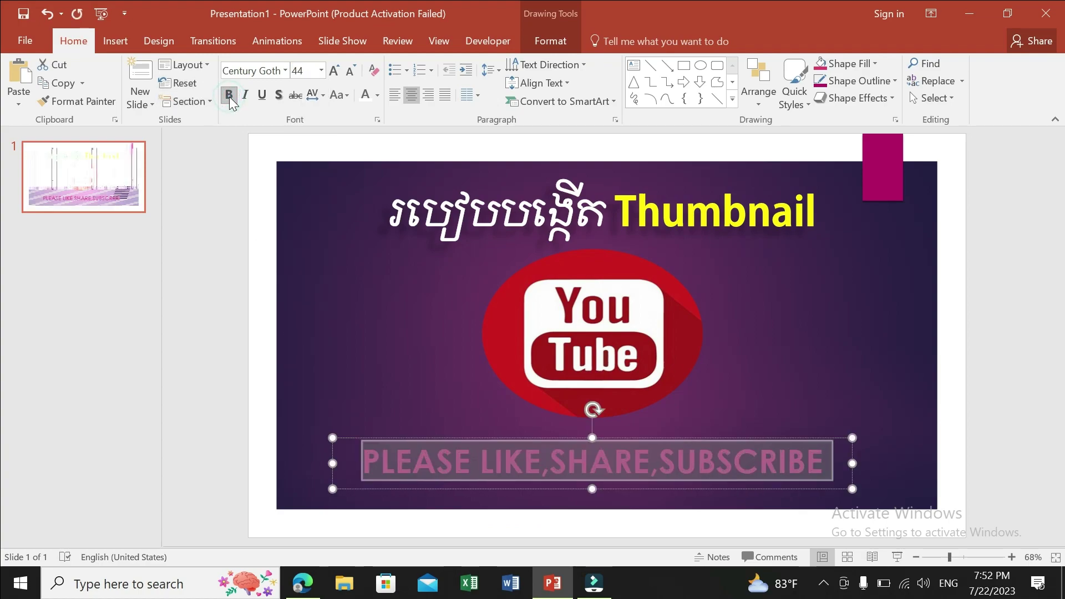
pyautogui.click(555, 454)
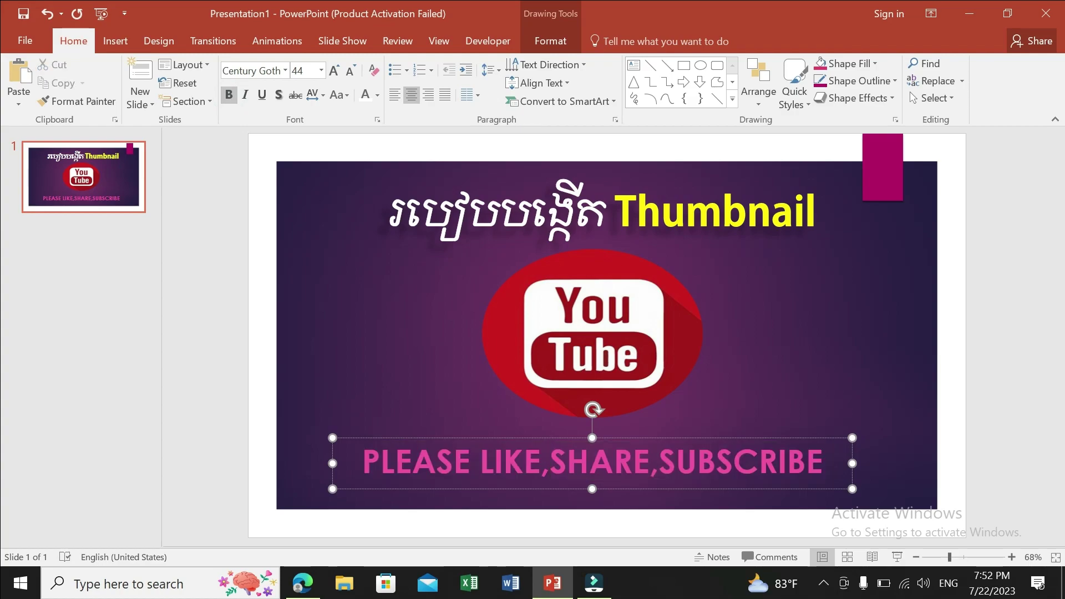
pyautogui.moveTo(479, 461); pyautogui.dragTo(541, 461)
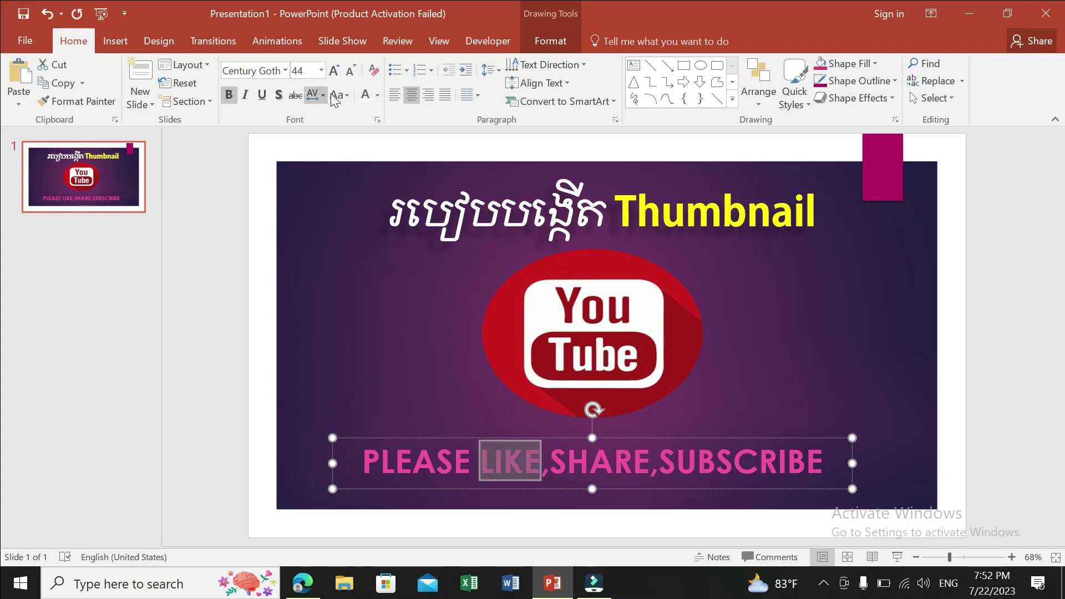
# Colour the word LIKE light green and SHARE orange-gold.
pyautogui.click(376, 95)
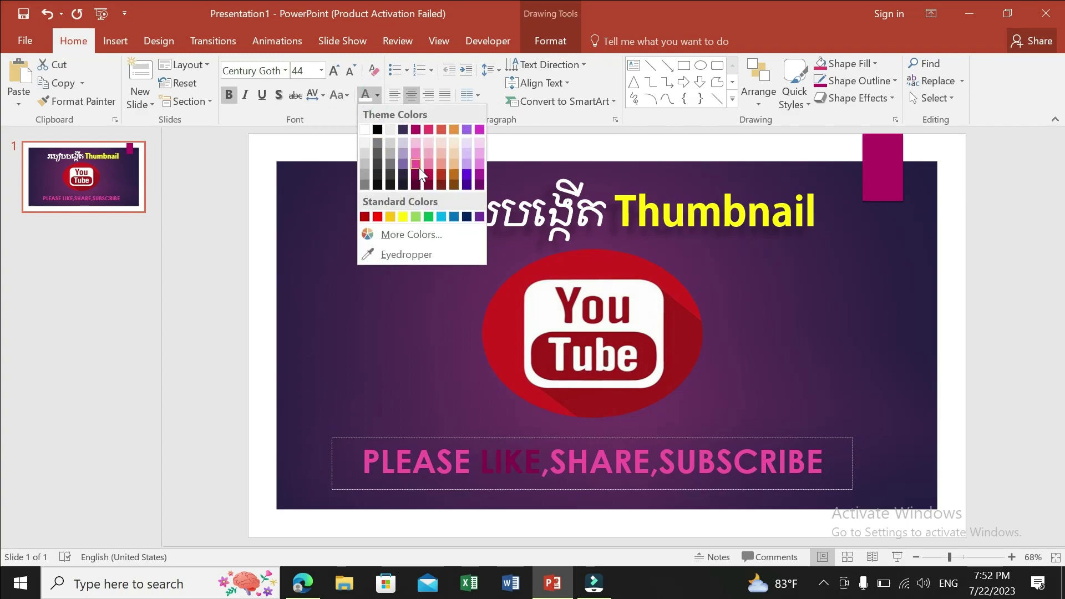
pyautogui.click(416, 217)
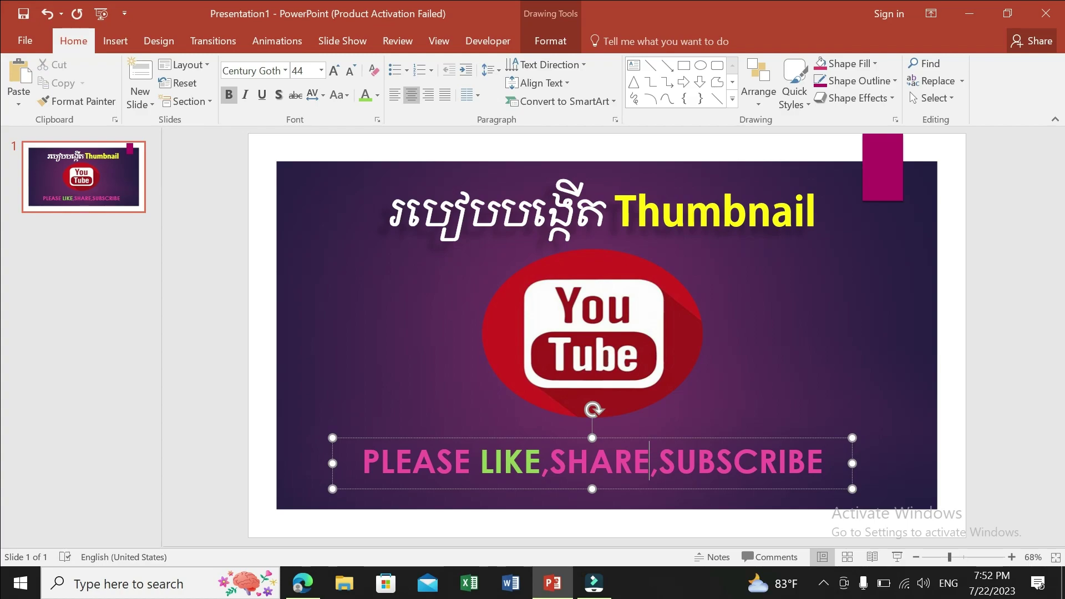
pyautogui.moveTo(650, 463); pyautogui.dragTo(549, 463)
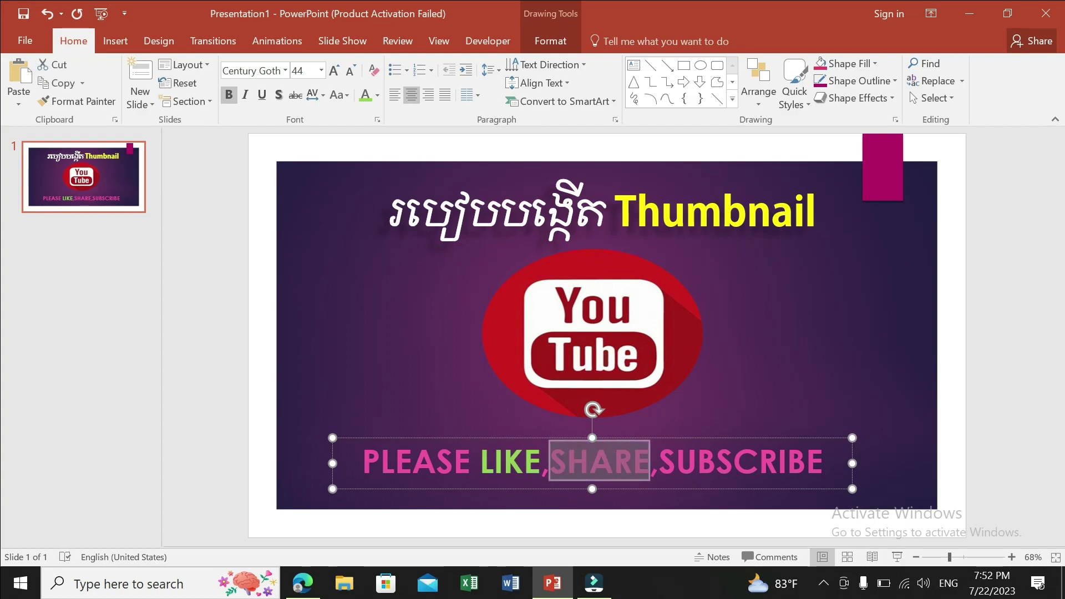
pyautogui.click(378, 97)
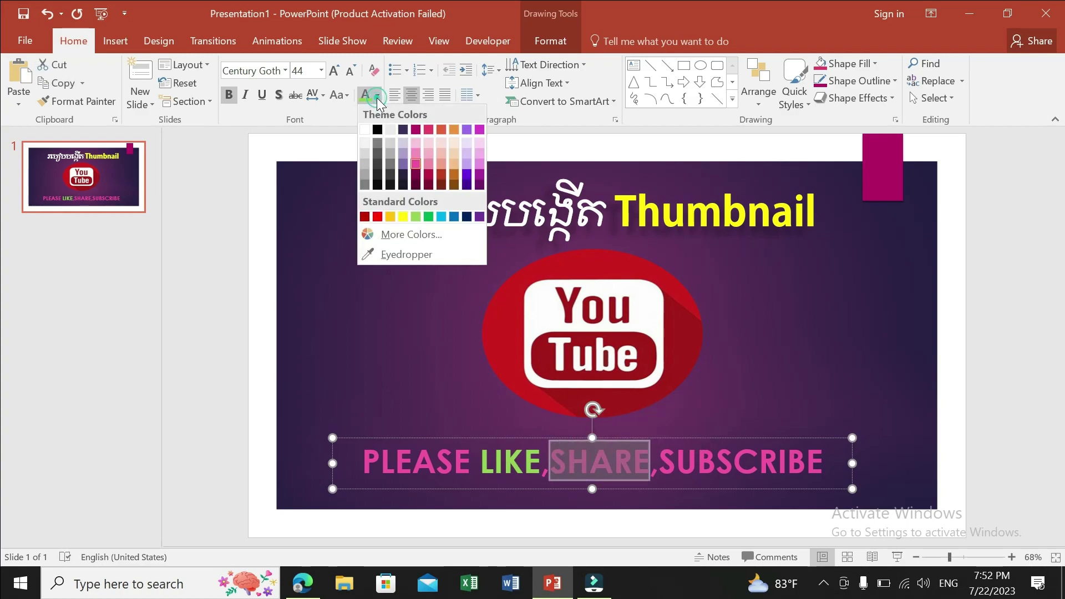
pyautogui.click(392, 218)
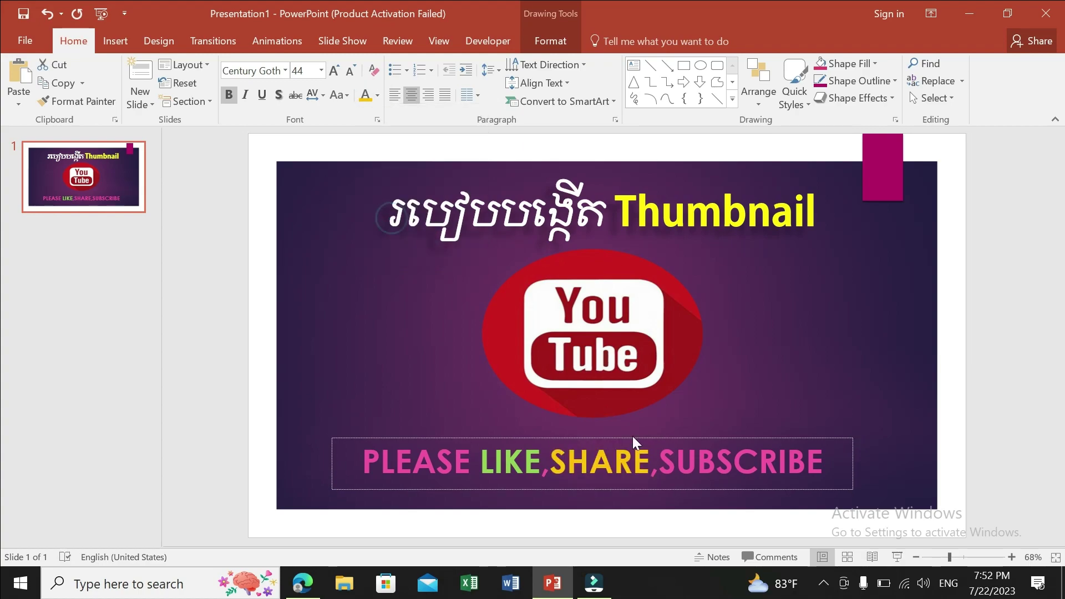
# Select the word SUBSCRIBE and colour it red.
pyautogui.doubleClick(610, 462)
pyautogui.moveTo(658, 462)
pyautogui.mouseDown()
pyautogui.moveTo(823, 462)
pyautogui.moveTo(478, 462)
pyautogui.mouseUp()
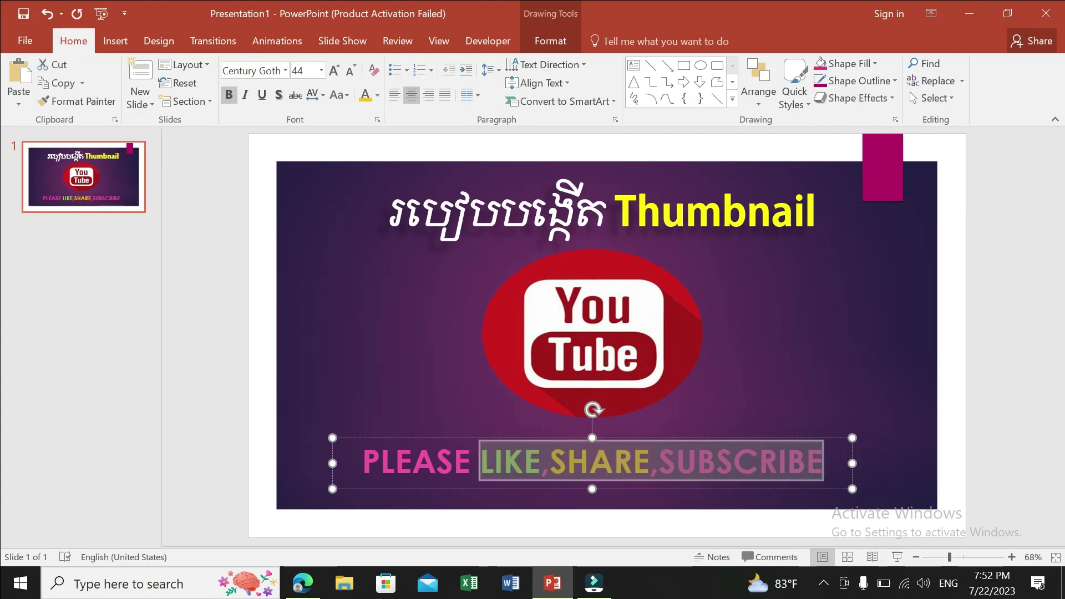
pyautogui.click(818, 465)
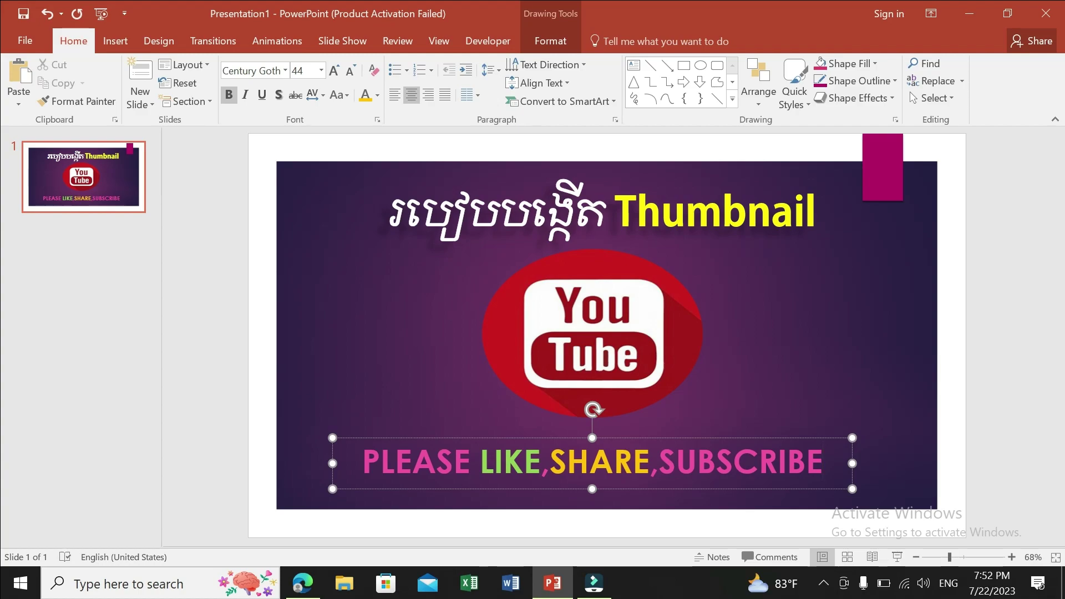
pyautogui.moveTo(824, 463); pyautogui.dragTo(659, 463)
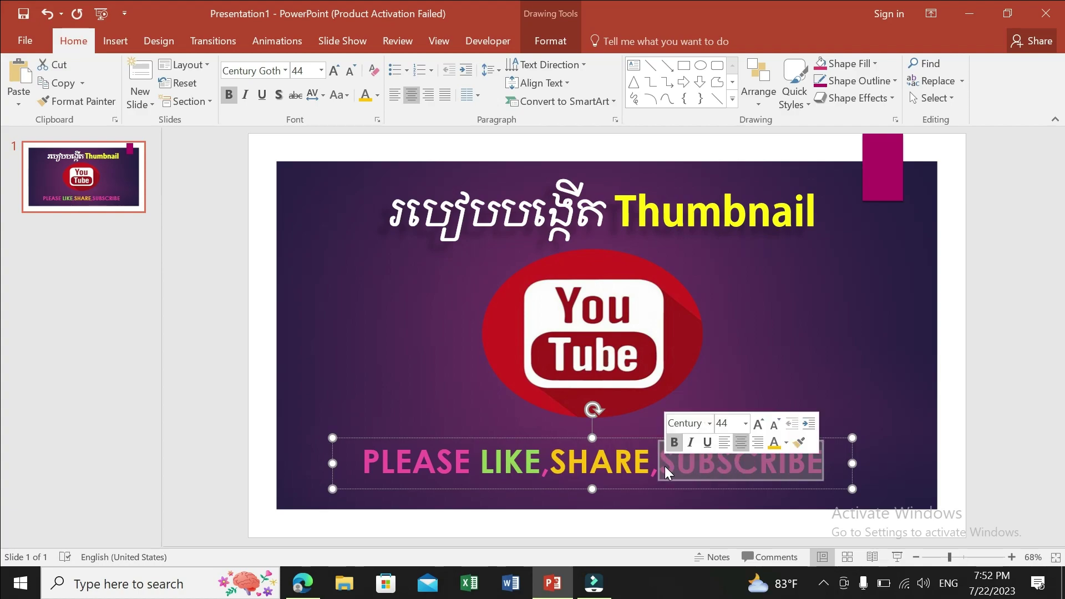
pyautogui.click(377, 96)
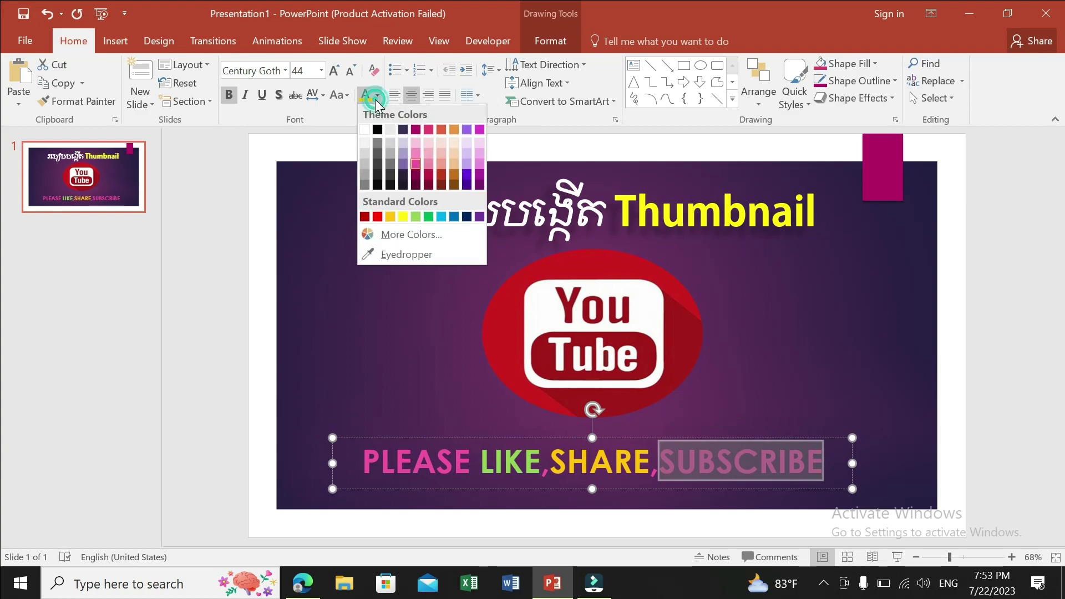
pyautogui.click(377, 216)
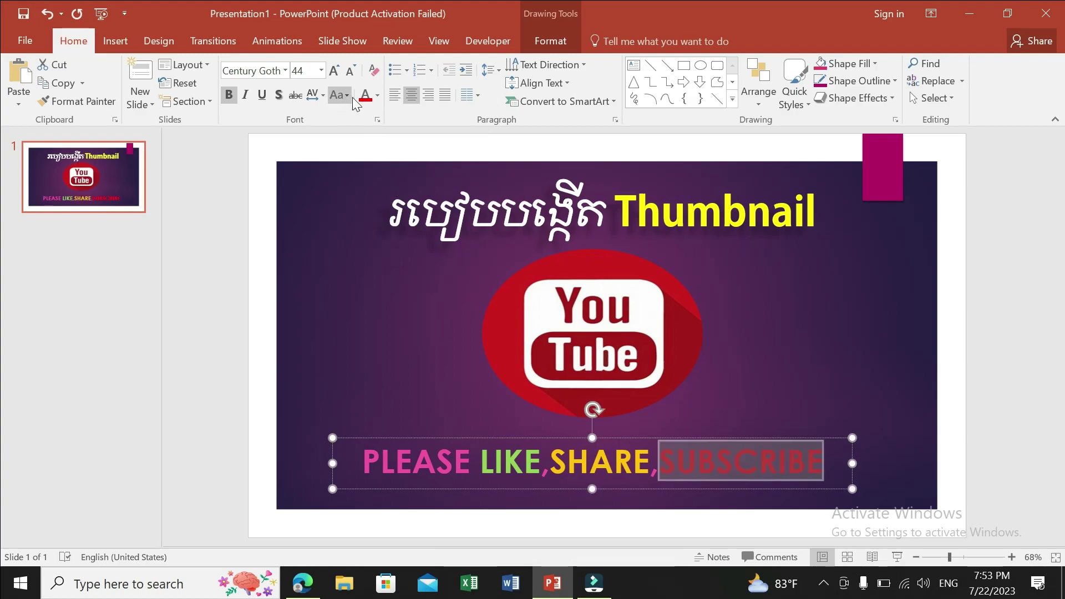
pyautogui.click(378, 97)
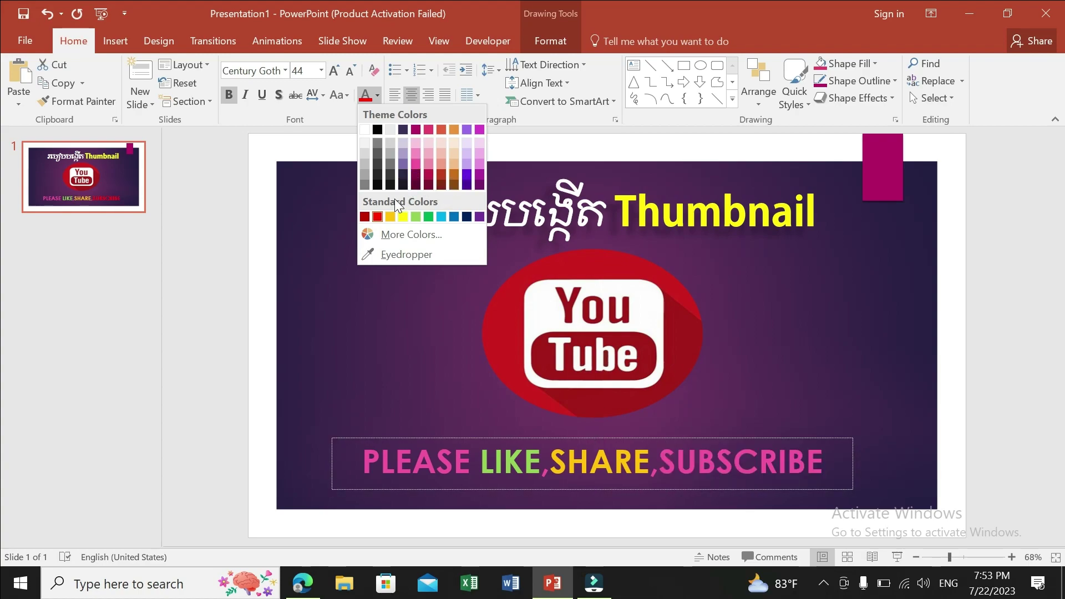
pyautogui.click(377, 216)
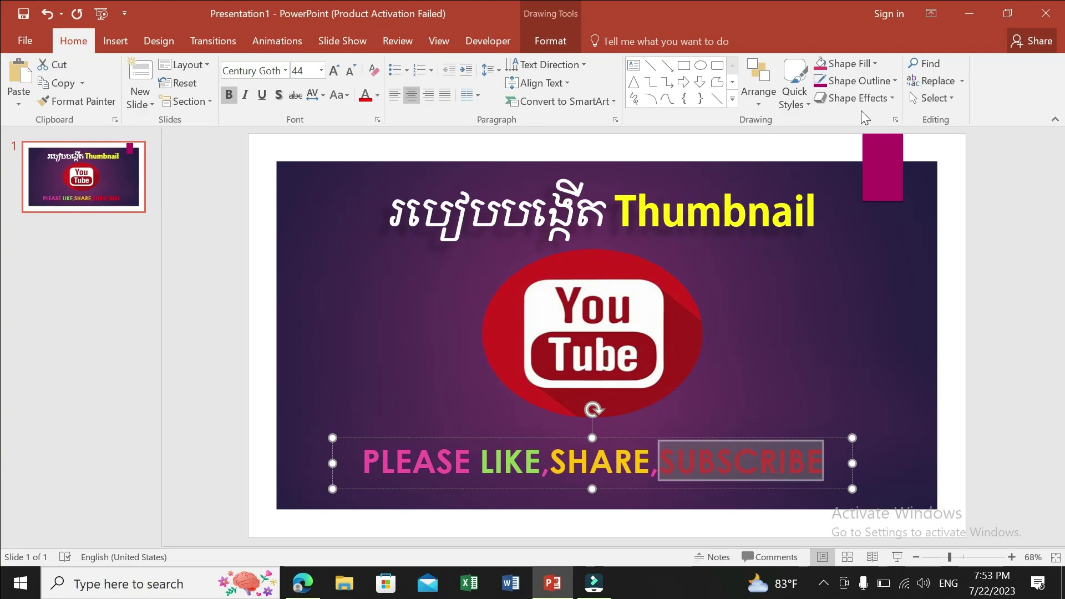
# Apply shape effect Preset 2, then Preset 12 for a 3-D perspective subtitle.
pyautogui.click(877, 99)
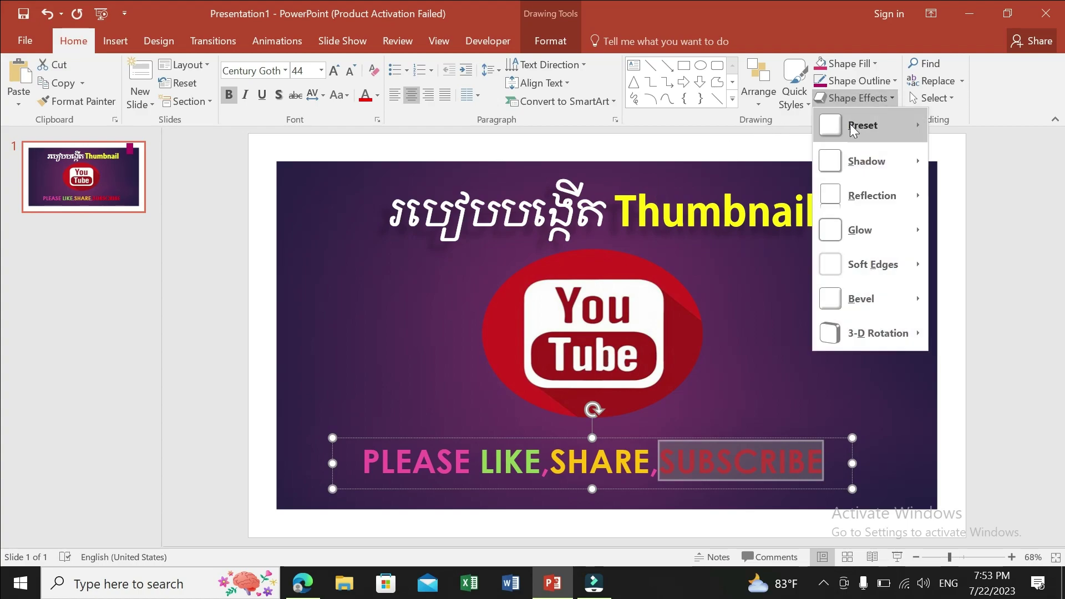
pyautogui.moveTo(865, 125)
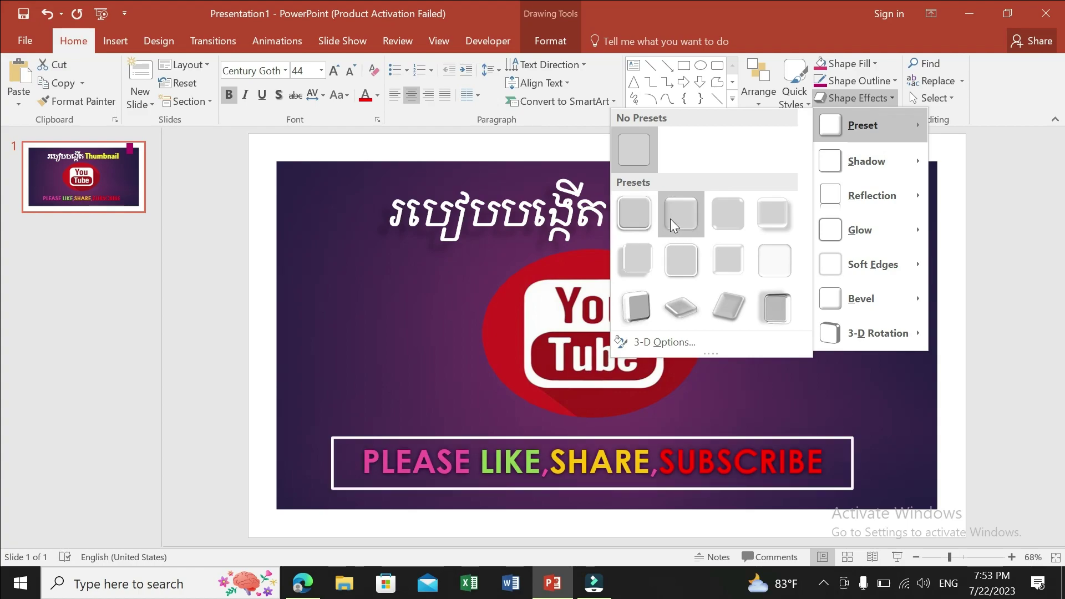
pyautogui.click(677, 219)
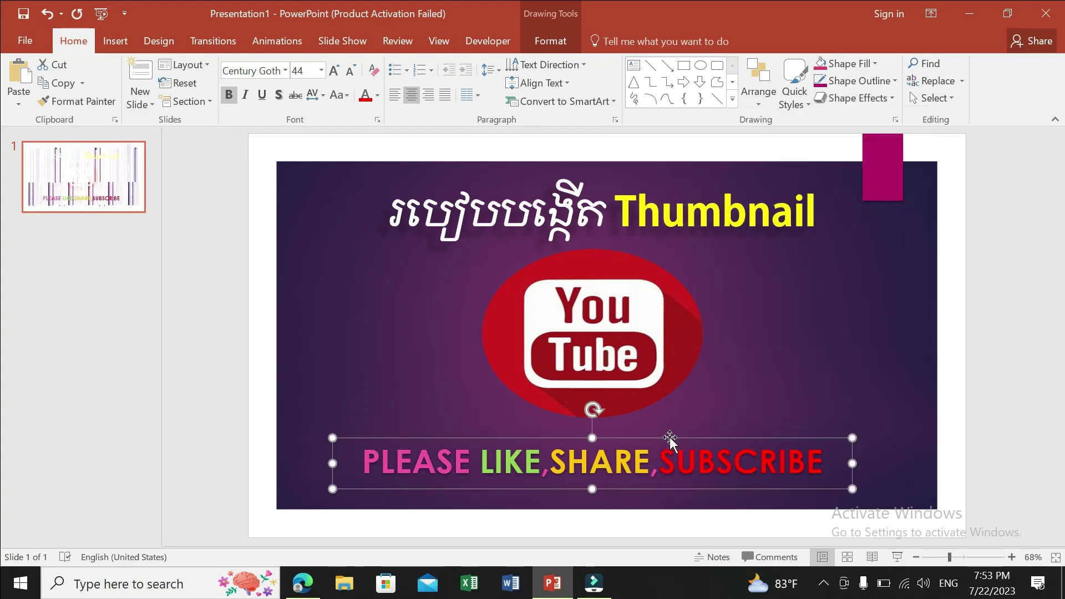
pyautogui.moveTo(650, 463); pyautogui.dragTo(549, 463)
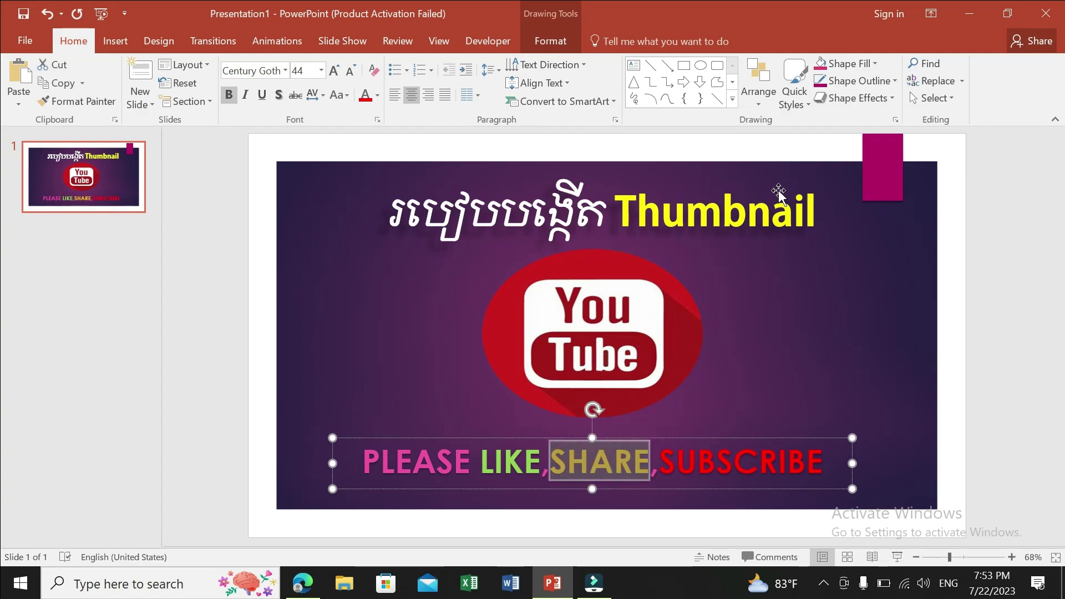
pyautogui.click(847, 98)
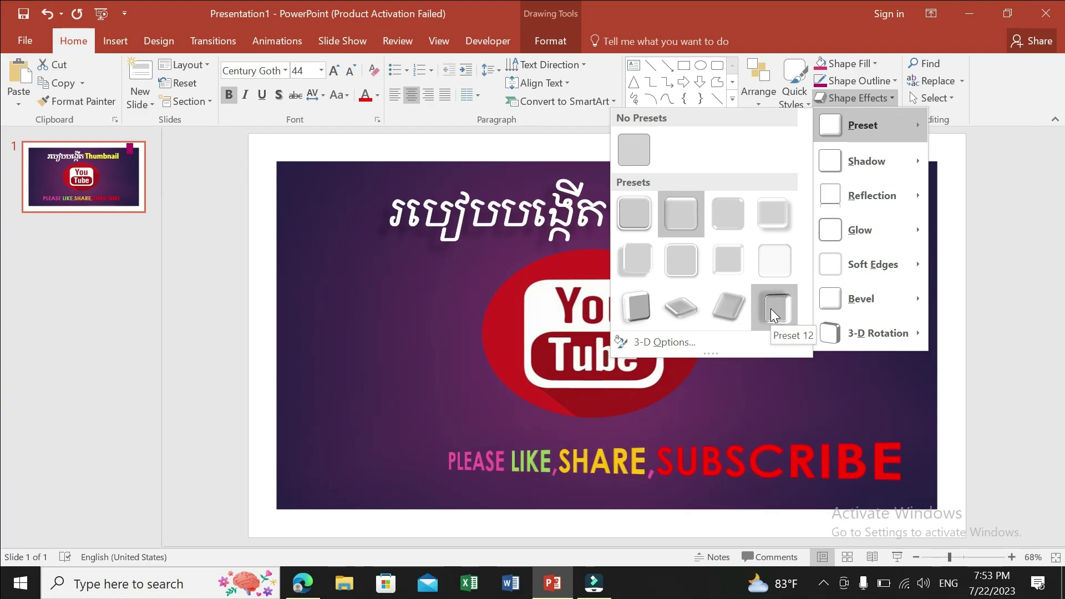
pyautogui.click(771, 312)
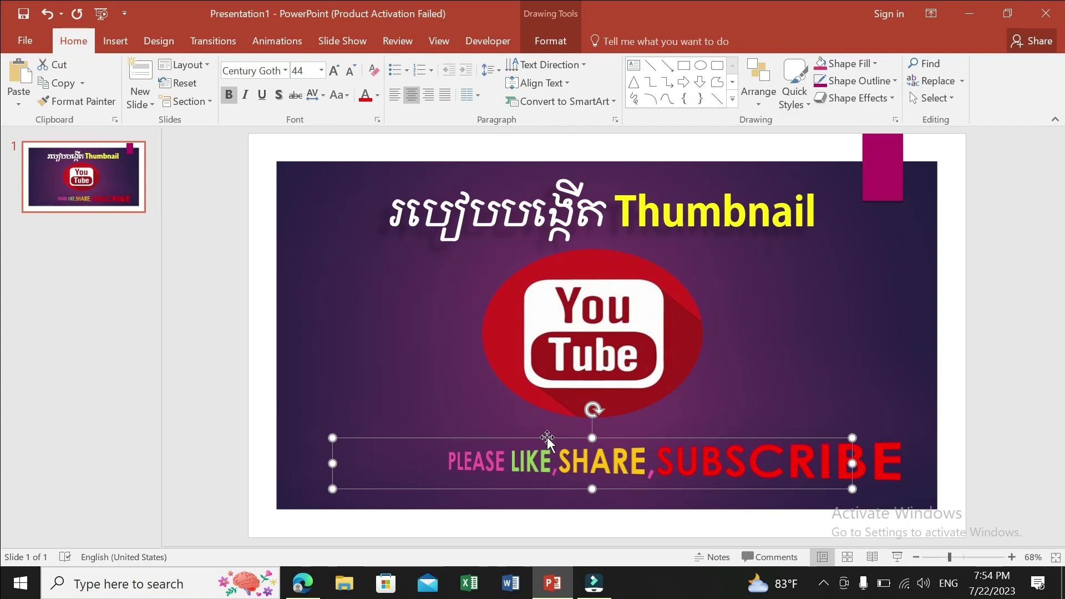
# Shift the subscribe line left onto the slide and nudge the YouTube logo slightly.
pyautogui.moveTo(547, 437); pyautogui.dragTo(454, 437)
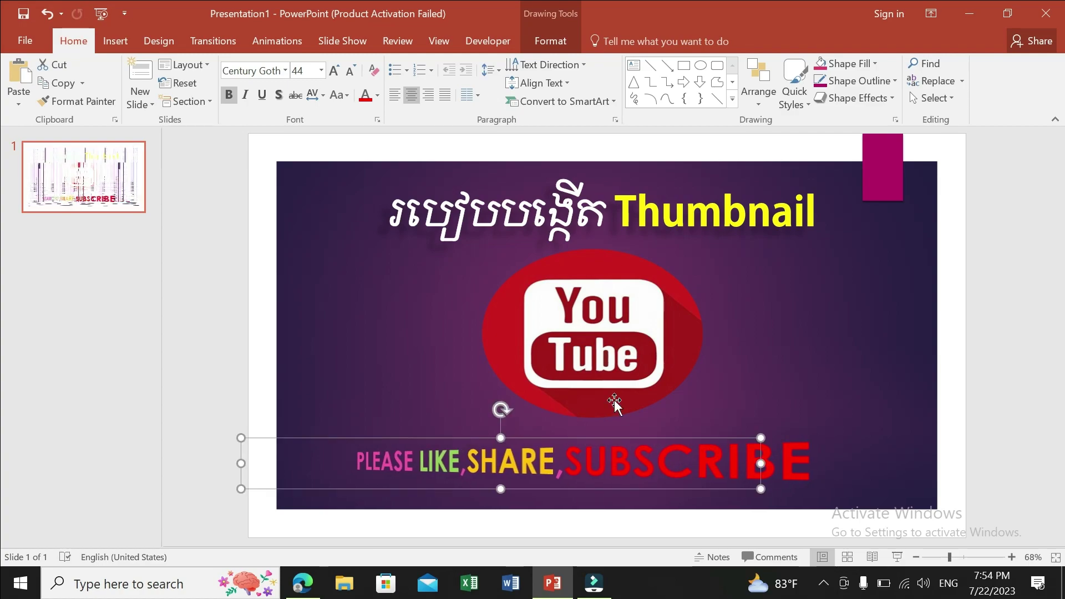
pyautogui.click(813, 365)
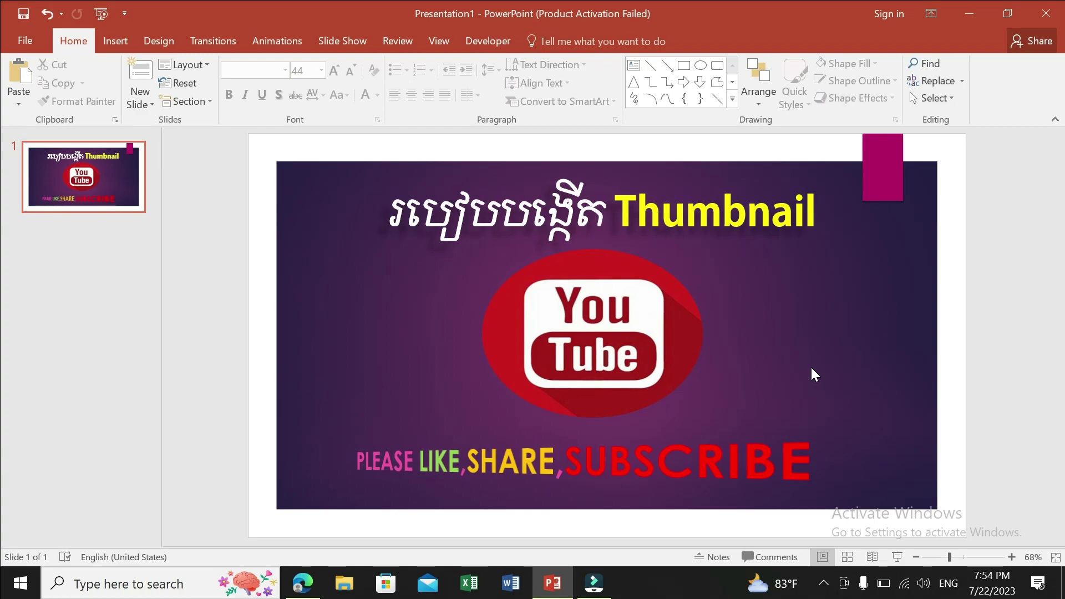
pyautogui.moveTo(575, 317)
pyautogui.mouseDown()
pyautogui.moveTo(702, 311)
pyautogui.moveTo(570, 315)
pyautogui.mouseUp()
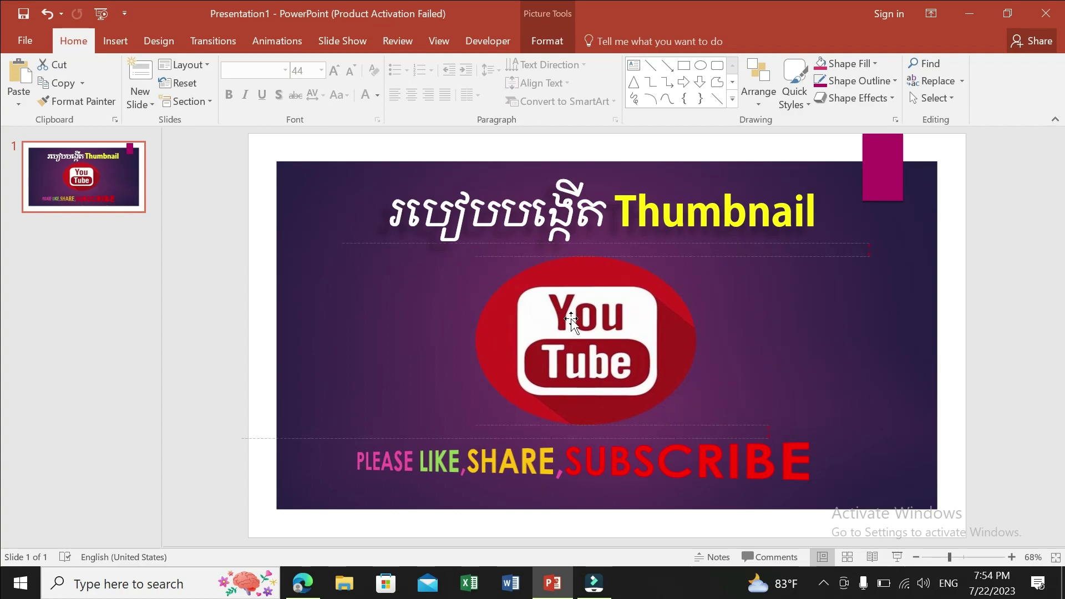
pyautogui.moveTo(571, 315); pyautogui.dragTo(580, 316)
pyautogui.click(745, 325)
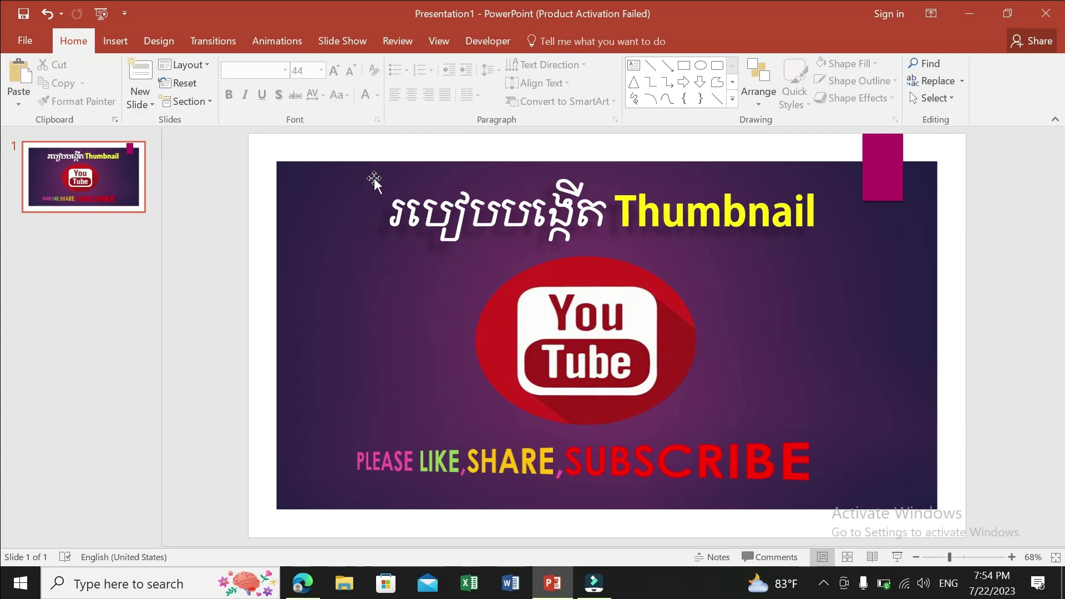
# Draw a text box left of the YouTube logo and type Thumbnail into it.
pyautogui.click(106, 42)
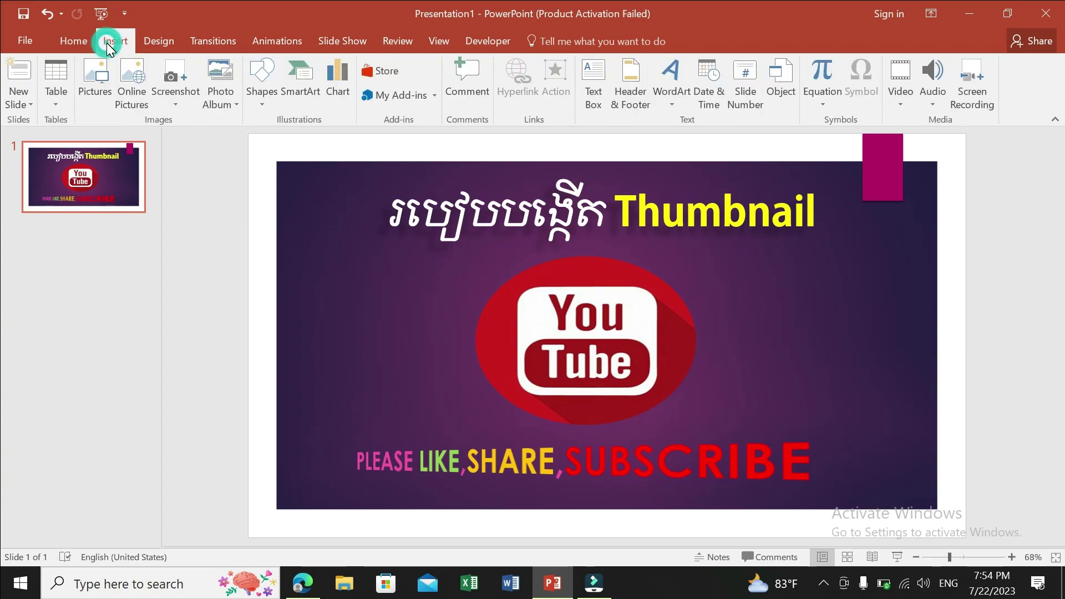
pyautogui.click(593, 83)
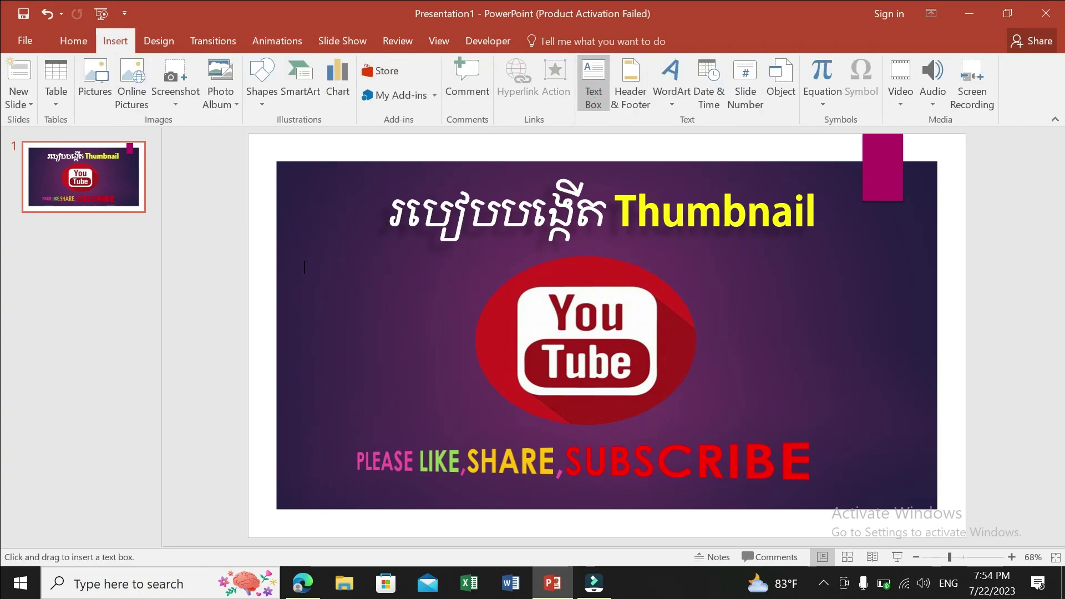
pyautogui.moveTo(294, 266)
pyautogui.mouseDown()
pyautogui.moveTo(455, 356)
pyautogui.moveTo(475, 425)
pyautogui.mouseUp()
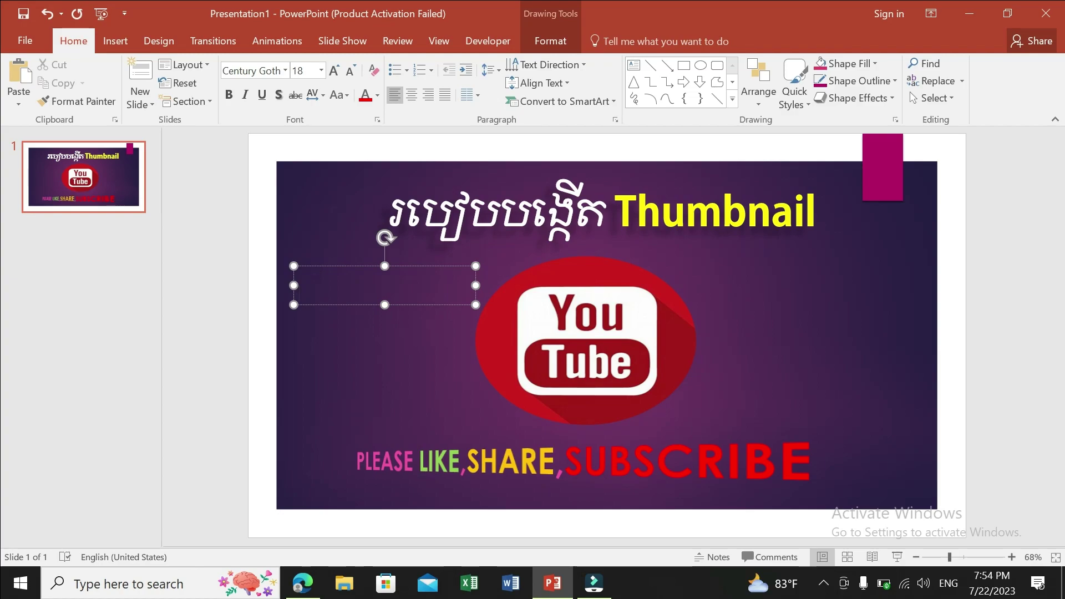
pyautogui.write('TH')
pyautogui.press('BackSpace')
pyautogui.write('hump')
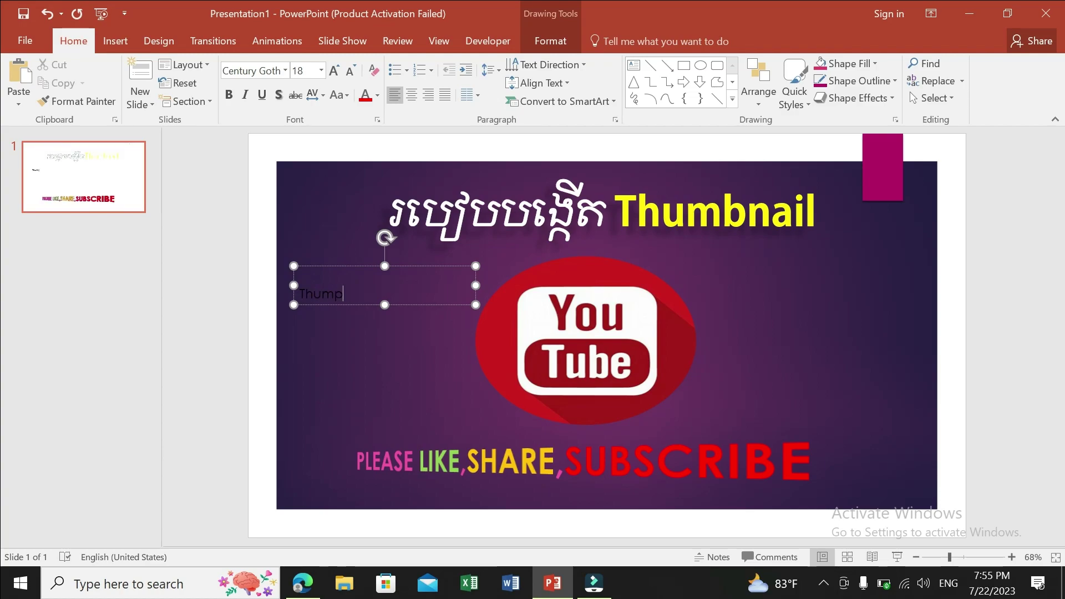
pyautogui.press('BackSpace')
pyautogui.write('b')
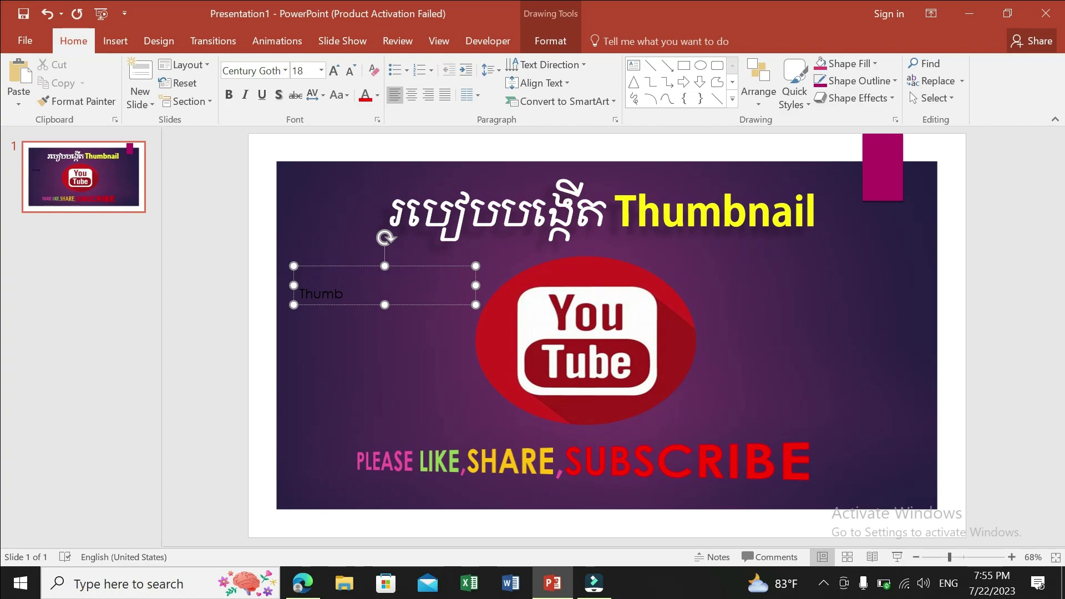
pyautogui.write('nai')
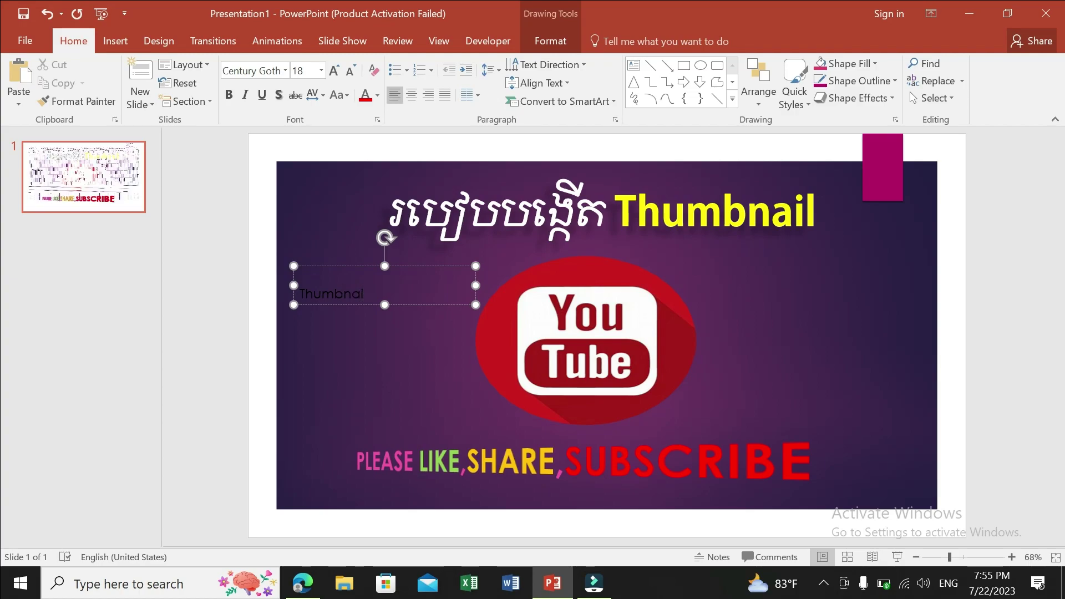
pyautogui.write('l')
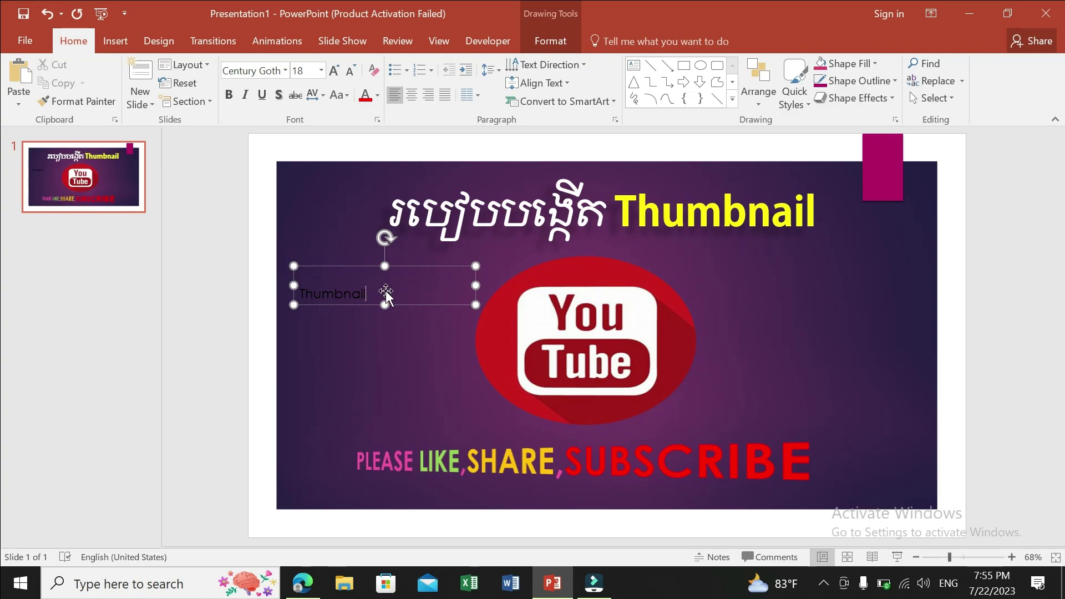
# Make all the Thumbnail text white and bold at 44 pt, after briefly trying 48 pt.
pyautogui.hotkey('ctrl', 'a')
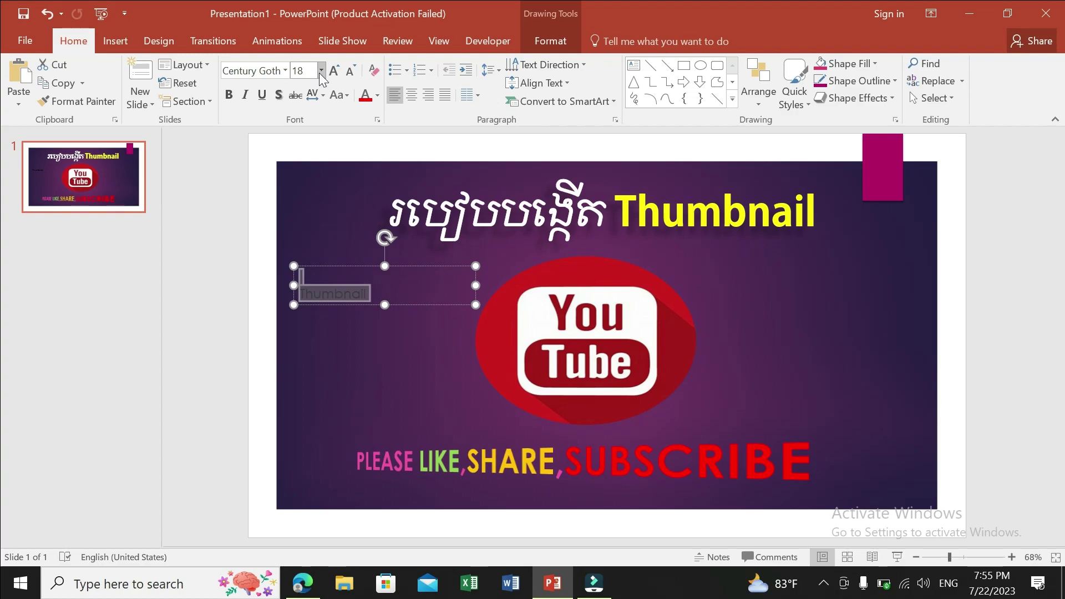
pyautogui.click(378, 96)
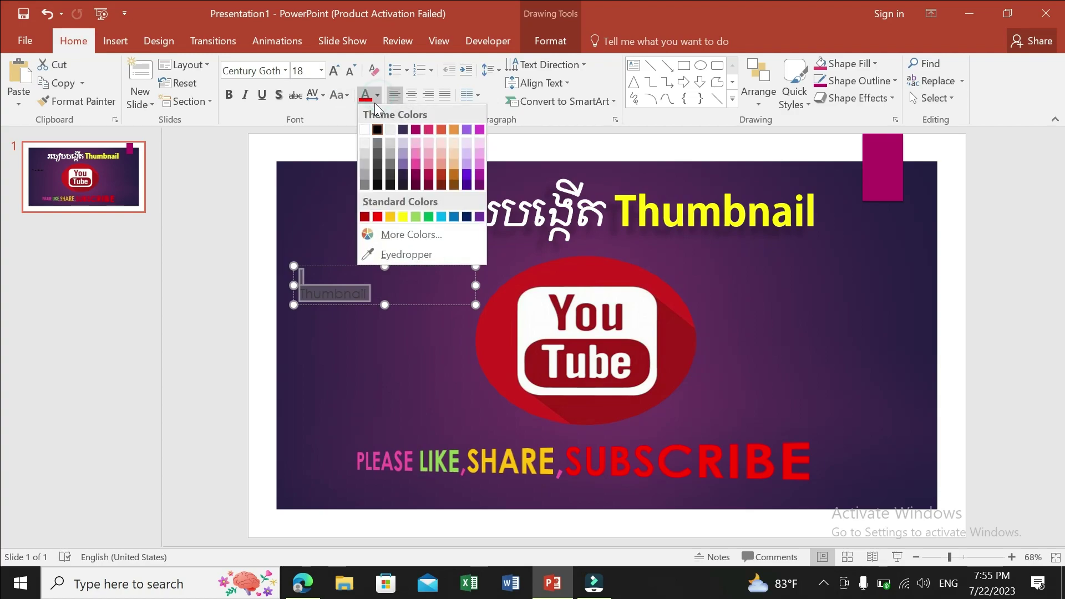
pyautogui.click(364, 129)
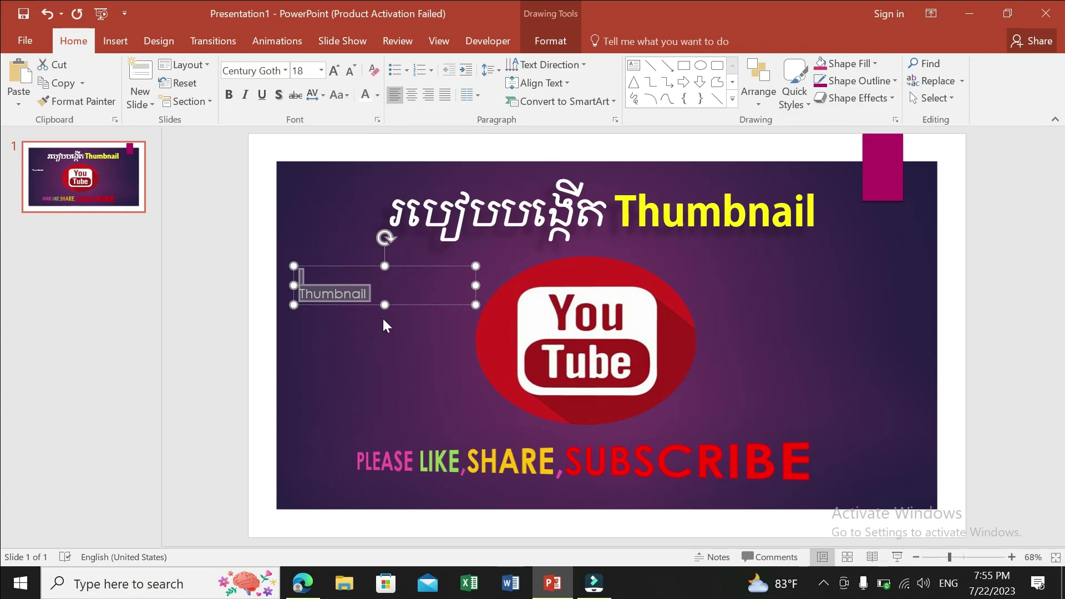
pyautogui.click(320, 71)
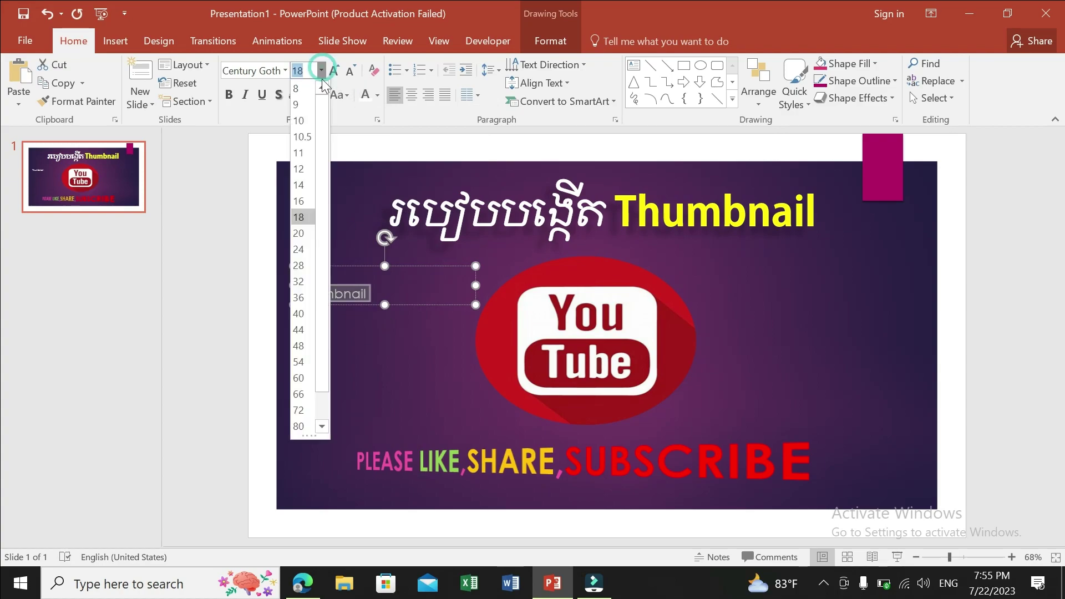
pyautogui.click(306, 346)
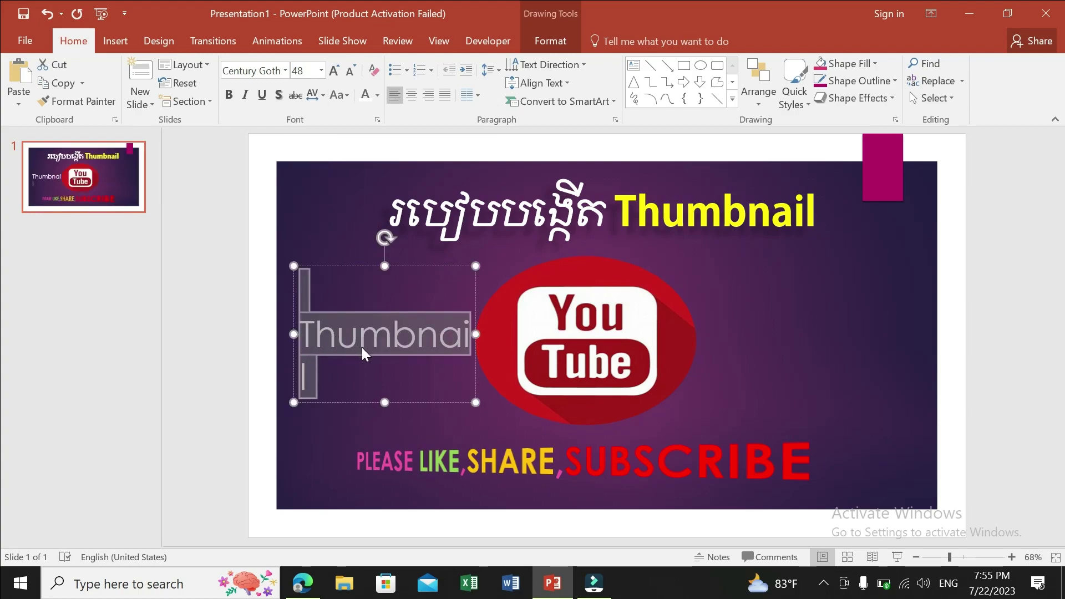
pyautogui.click(321, 71)
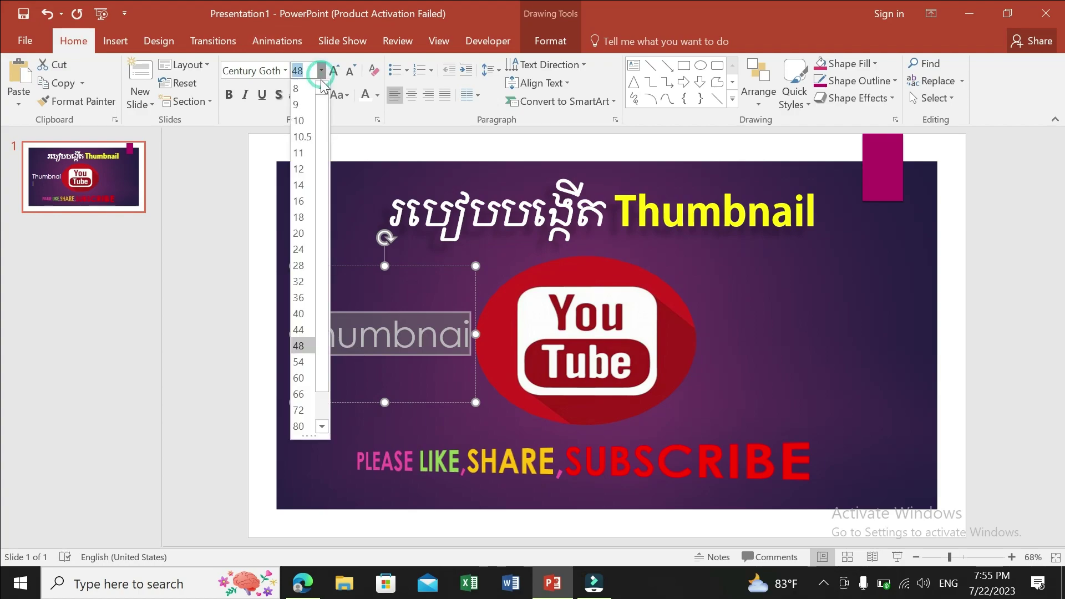
pyautogui.click(300, 330)
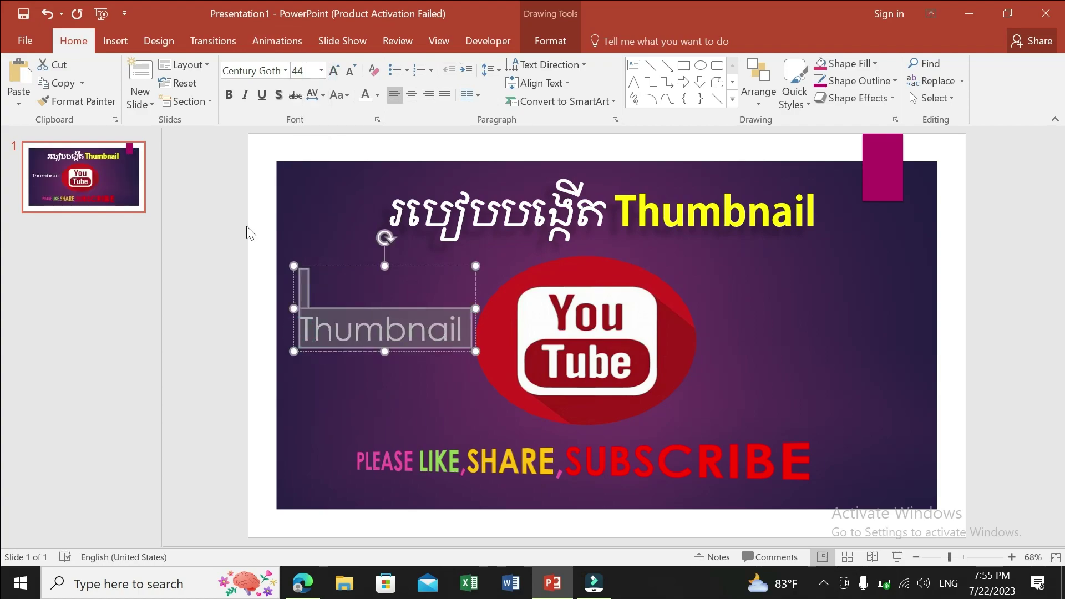
pyautogui.click(231, 95)
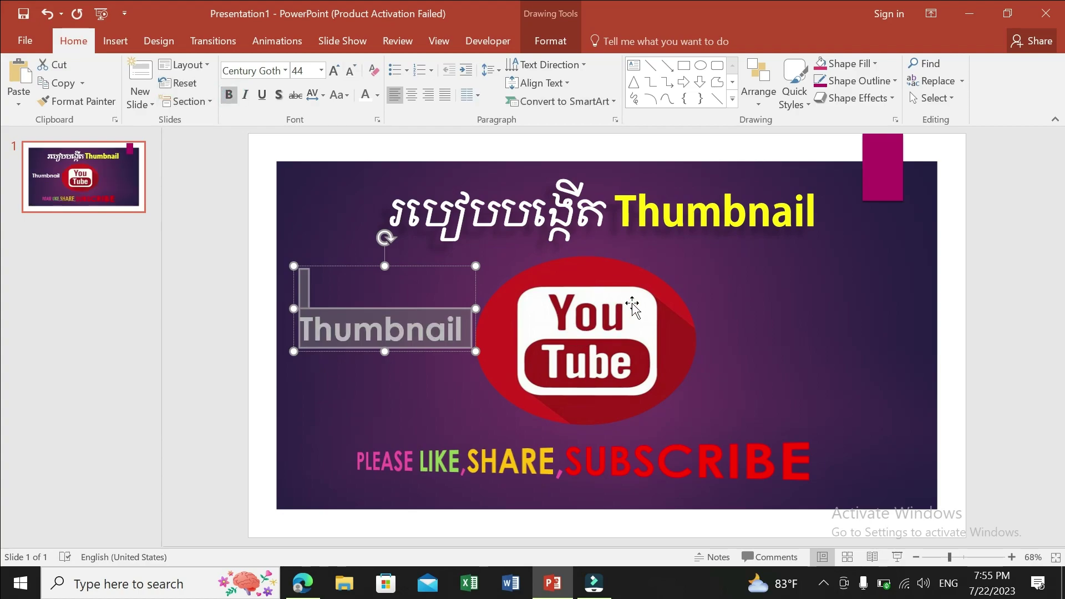
pyautogui.click(896, 99)
pyautogui.moveTo(865, 125)
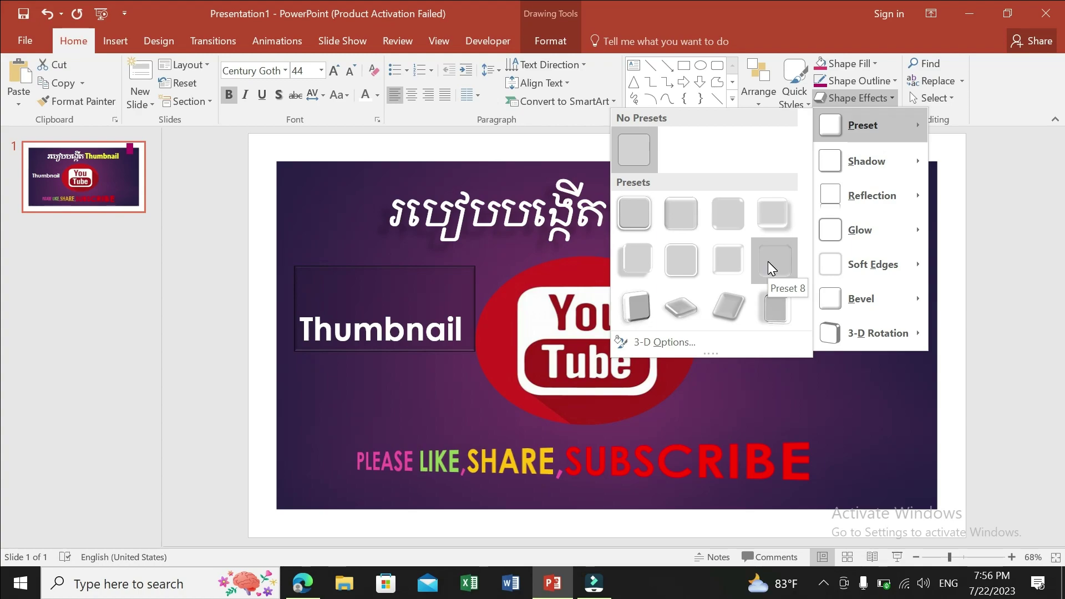
# Apply Preset 7 to the Thumbnail text box and raise the YouTube logo slightly.
pyautogui.click(727, 262)
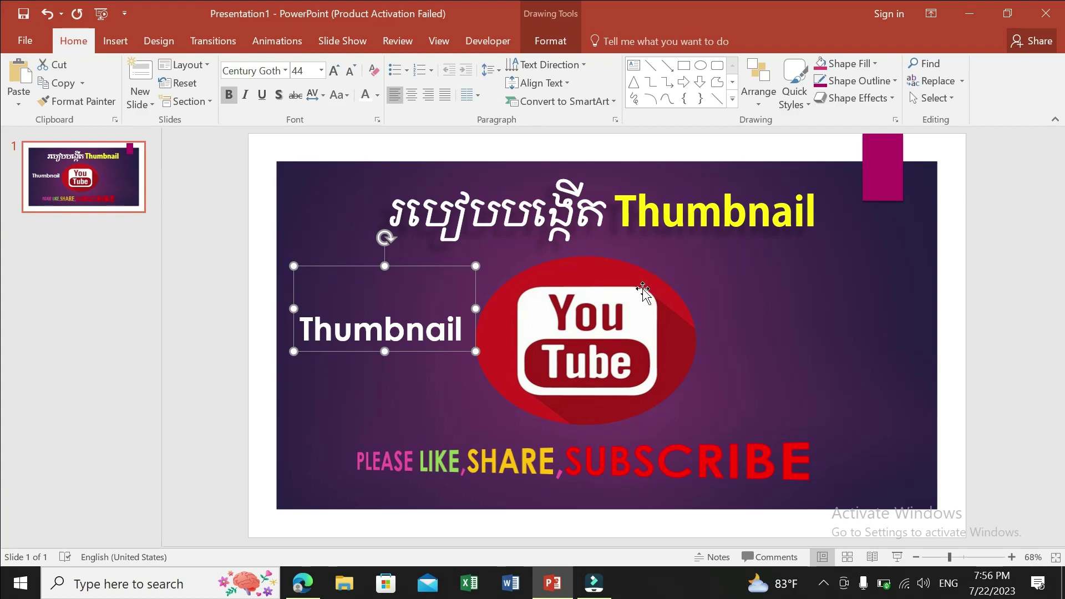
pyautogui.click(612, 322)
pyautogui.hotkey('ctrl', 'x')
# Raise the logo a bit more, then move and trim the Thumbnail box snugly beside it.
pyautogui.hotkey('ctrl', 'v')
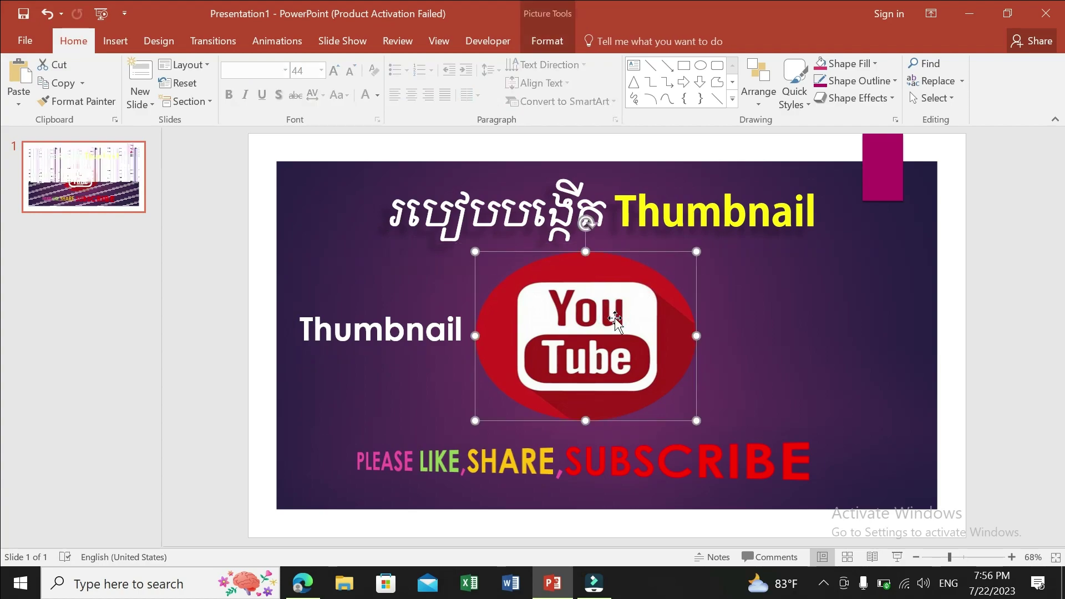
pyautogui.click(405, 333)
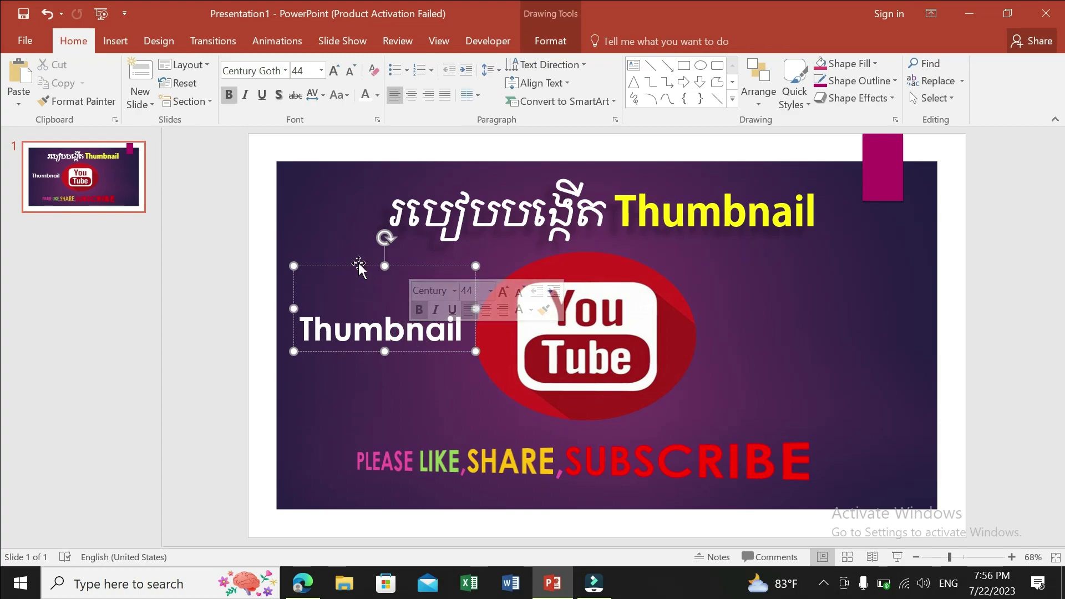
pyautogui.moveTo(358, 261)
pyautogui.mouseDown()
pyautogui.moveTo(383, 328)
pyautogui.moveTo(410, 275)
pyautogui.mouseUp()
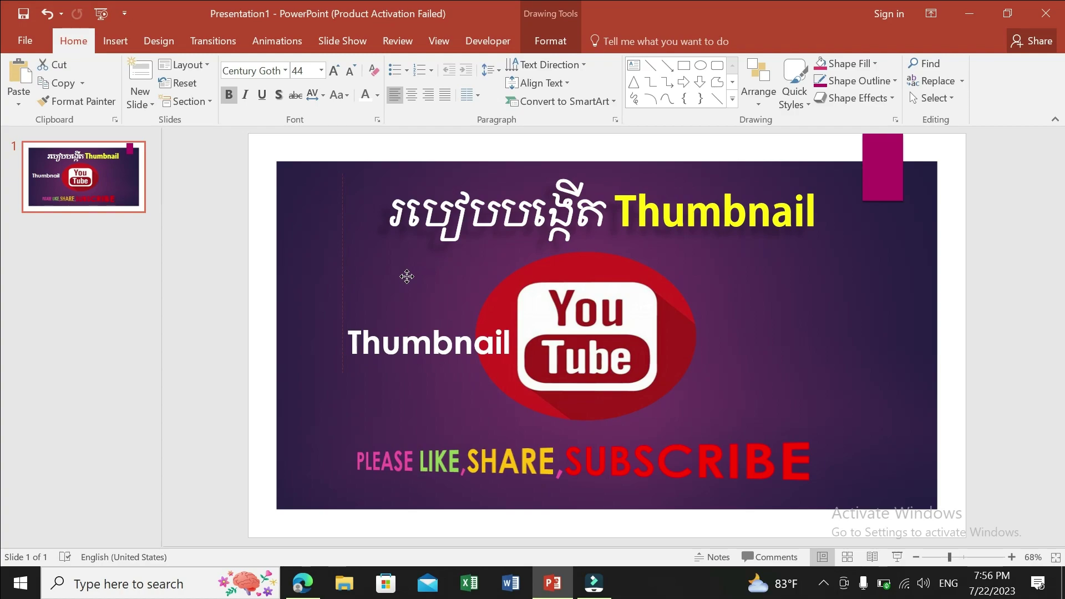
pyautogui.moveTo(410, 275); pyautogui.dragTo(411, 275)
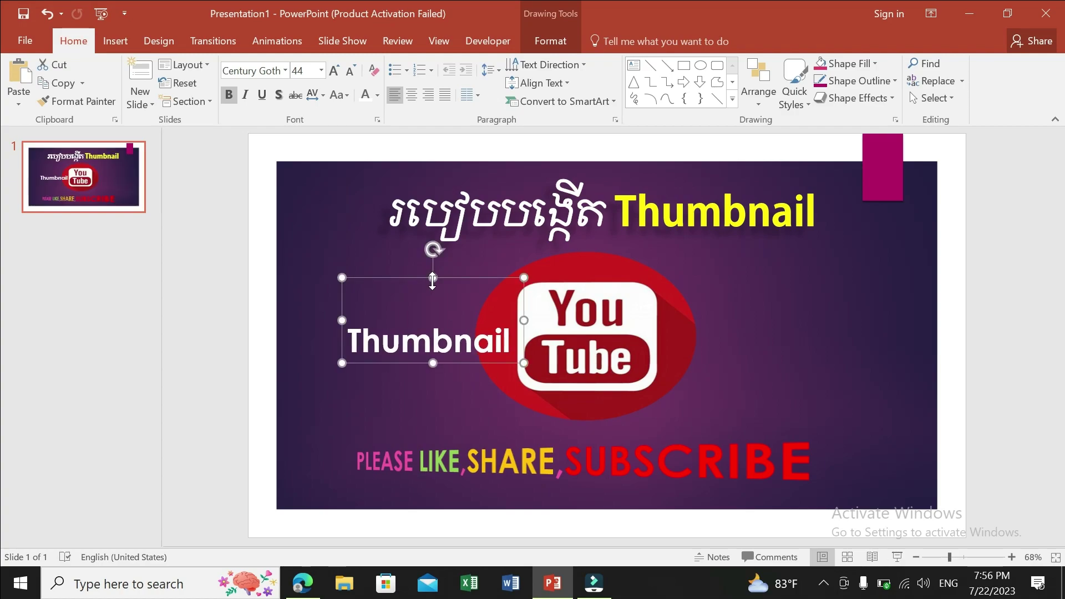
pyautogui.moveTo(433, 278)
pyautogui.mouseDown()
pyautogui.moveTo(432, 317)
pyautogui.moveTo(424, 277)
pyautogui.mouseUp()
pyautogui.moveTo(433, 363); pyautogui.dragTo(434, 321)
pyautogui.moveTo(433, 278)
pyautogui.mouseDown()
pyautogui.moveTo(438, 291)
pyautogui.moveTo(438, 277)
pyautogui.mouseUp()
pyautogui.click(454, 394)
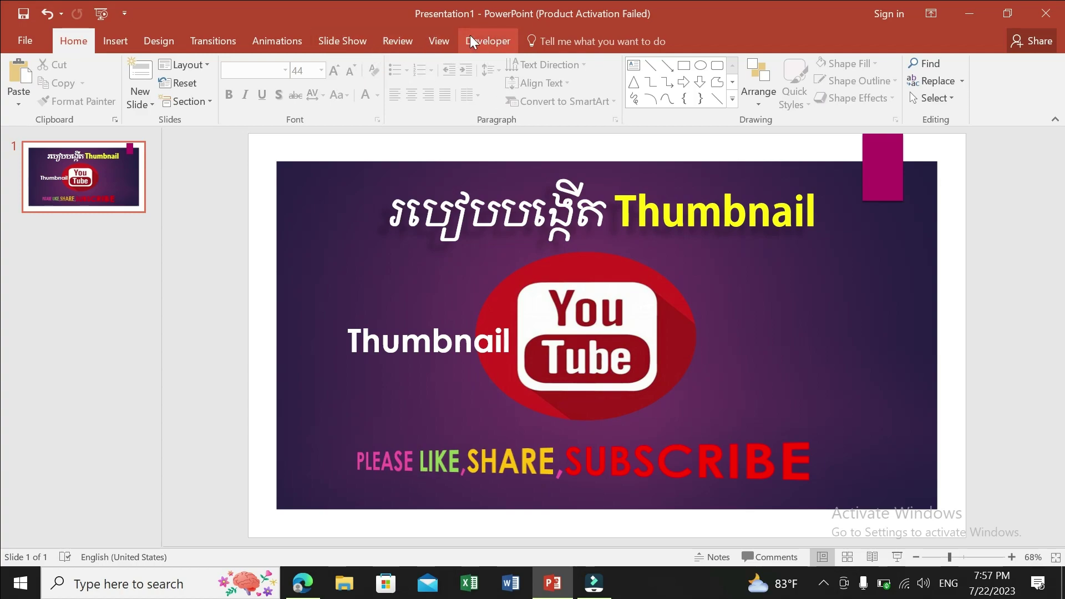
# Draw a text box right of the YouTube logo, type 'PowerPoint', and adjust its height.
pyautogui.click(145, 41)
pyautogui.click(121, 40)
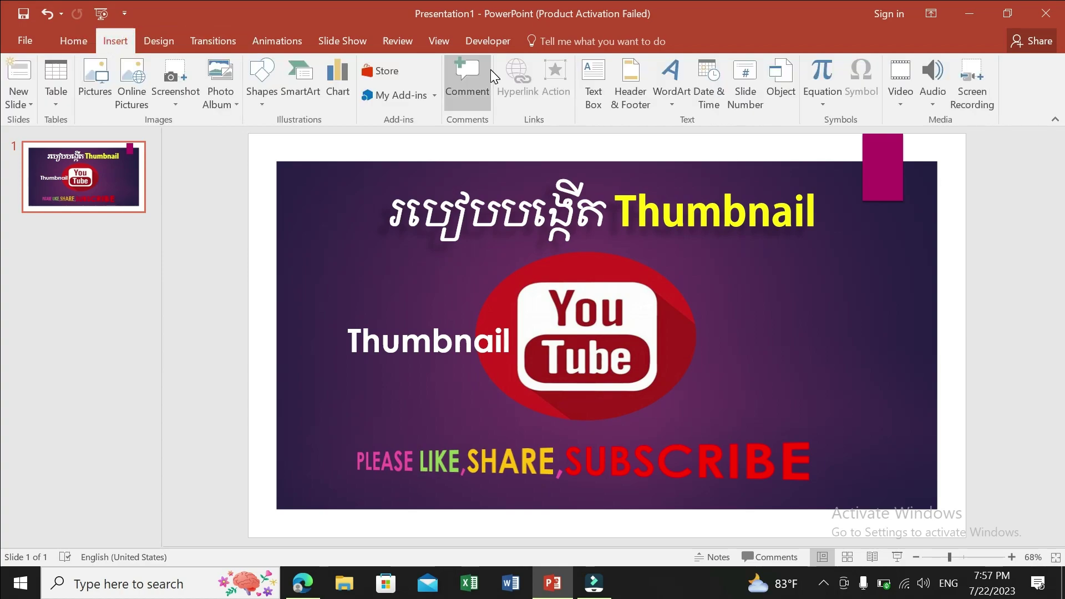
pyautogui.click(596, 89)
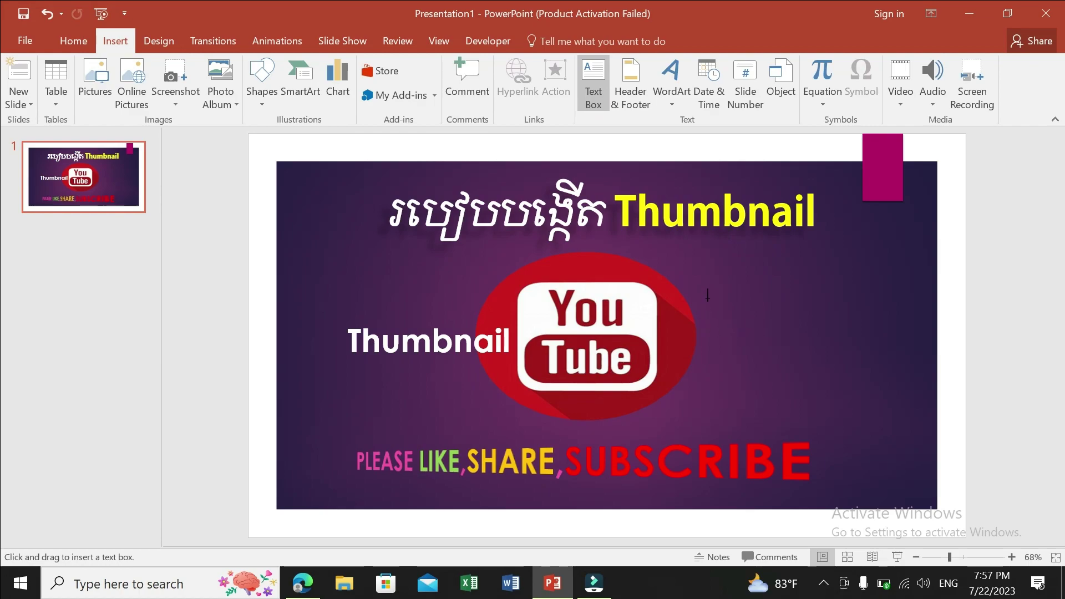
pyautogui.moveTo(702, 284)
pyautogui.mouseDown()
pyautogui.moveTo(908, 369)
pyautogui.moveTo(937, 362)
pyautogui.mouseUp()
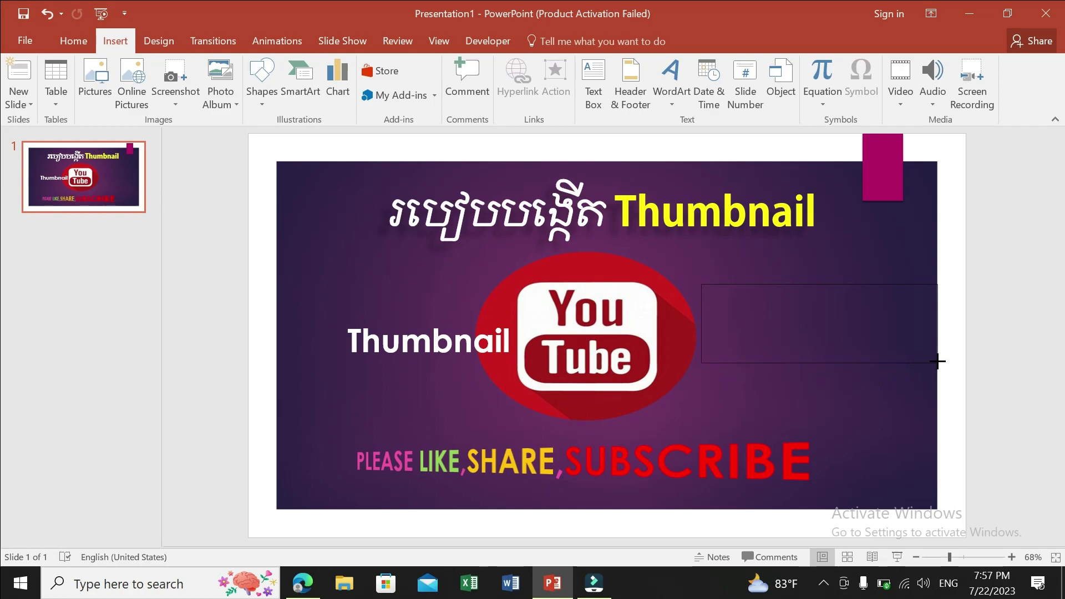
pyautogui.moveTo(937, 362); pyautogui.dragTo(937, 361)
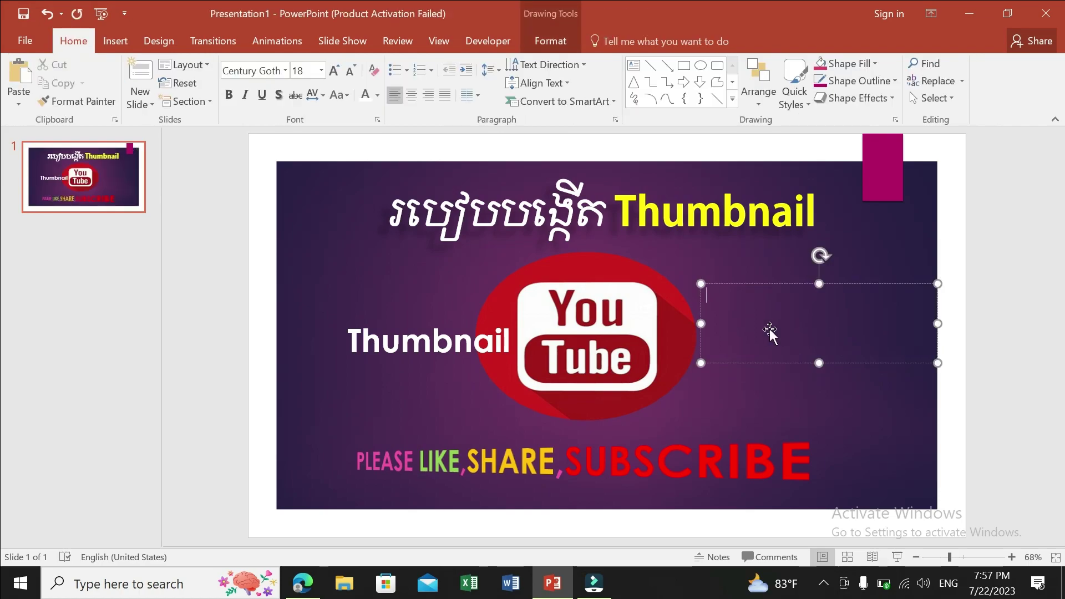
pyautogui.write('p')
pyautogui.press('BackSpace')
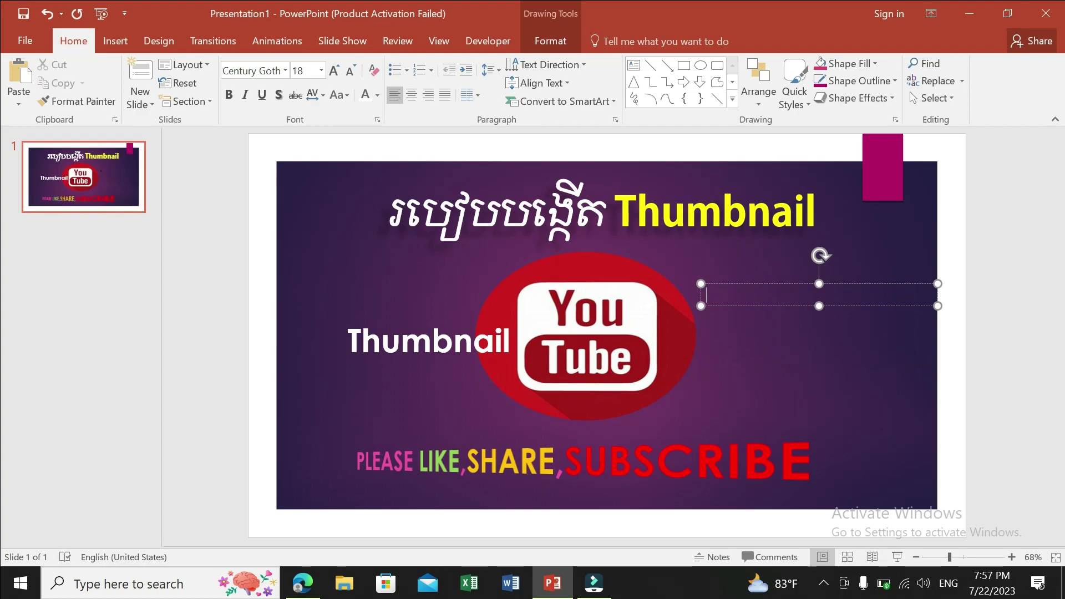
pyautogui.write('Po')
pyautogui.write('wer')
pyautogui.write('Point')
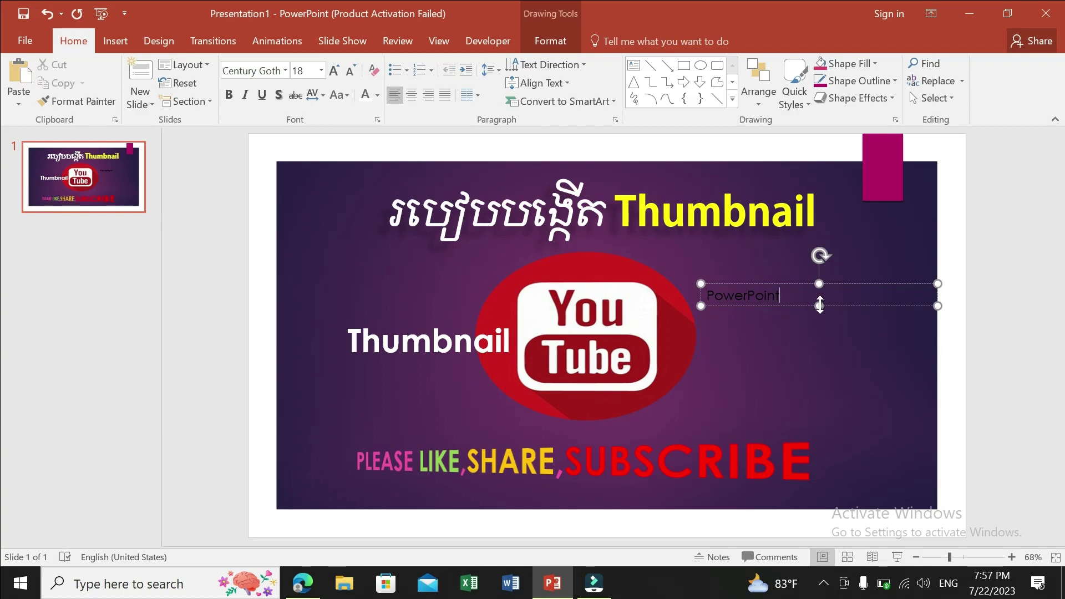
pyautogui.moveTo(818, 306); pyautogui.dragTo(822, 325)
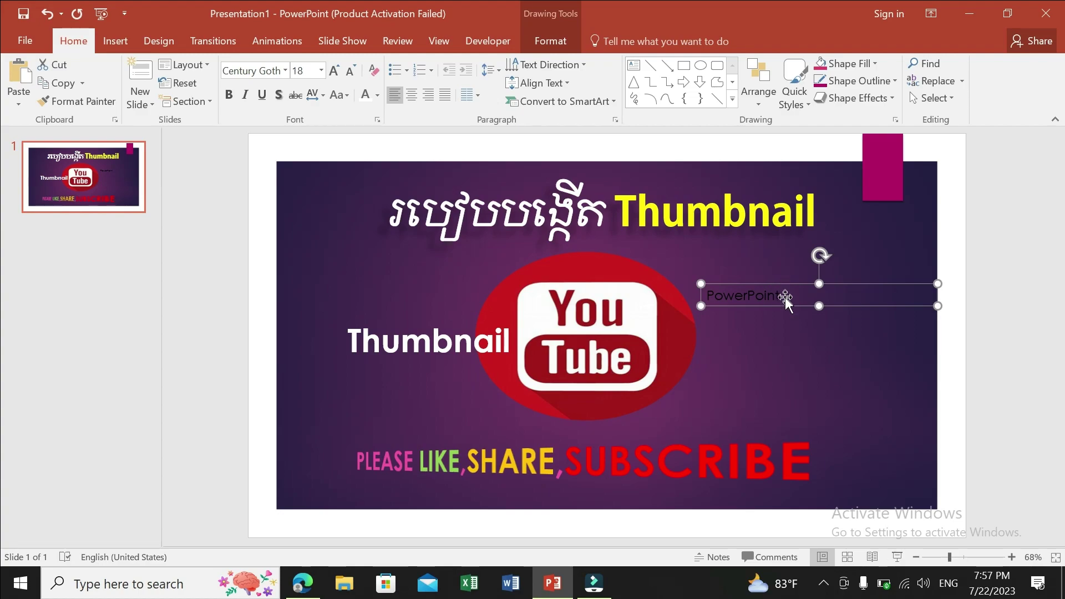
# Format the word 'PowerPoint' as 44 pt Adobe Gothic Std B in Light Blue.
pyautogui.doubleClick(758, 298)
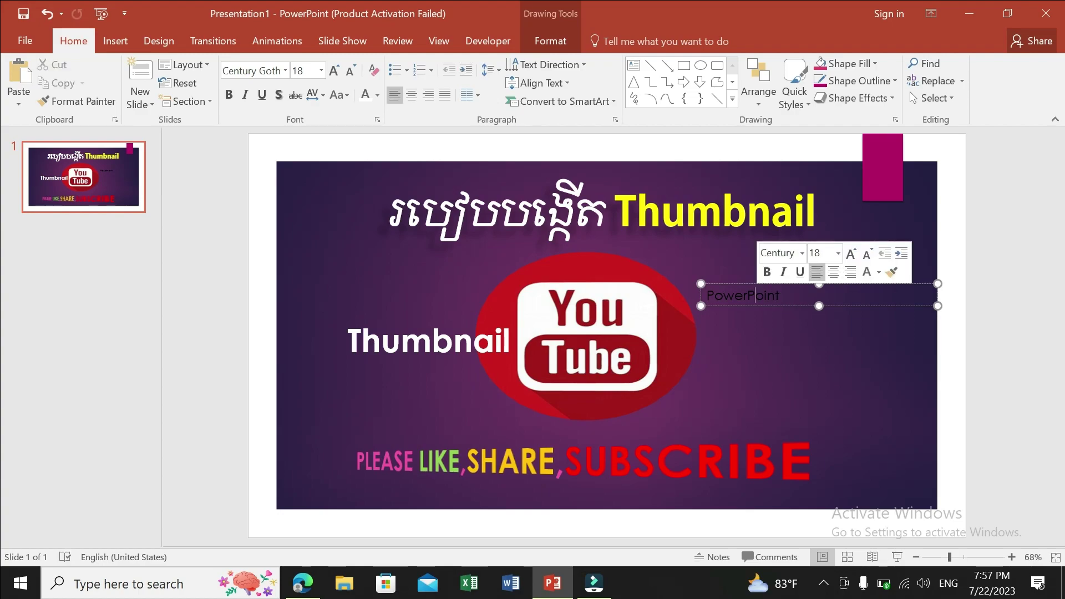
pyautogui.click(321, 70)
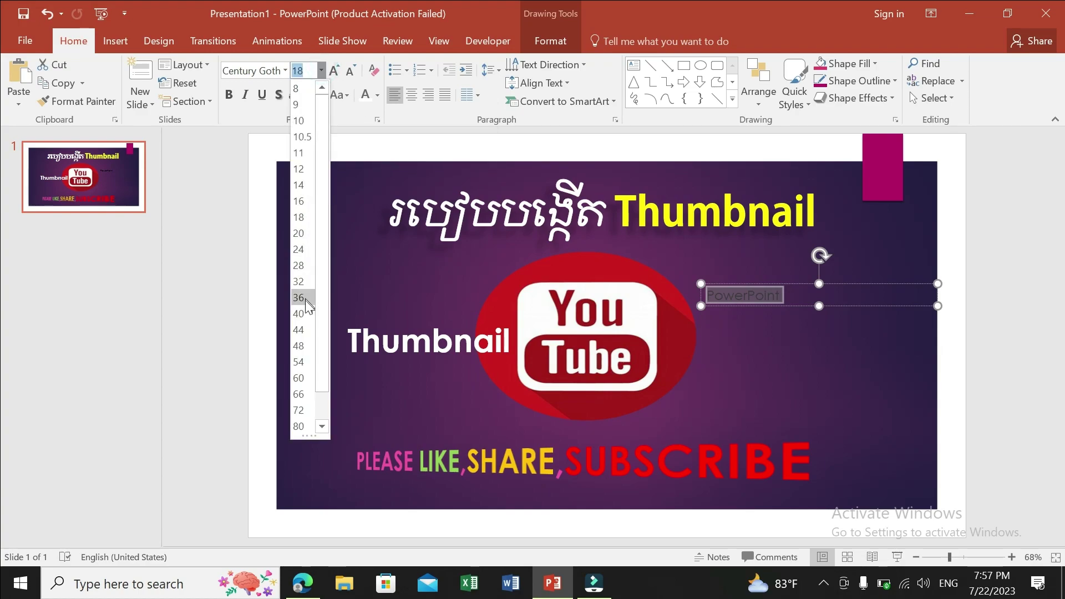
pyautogui.click(304, 332)
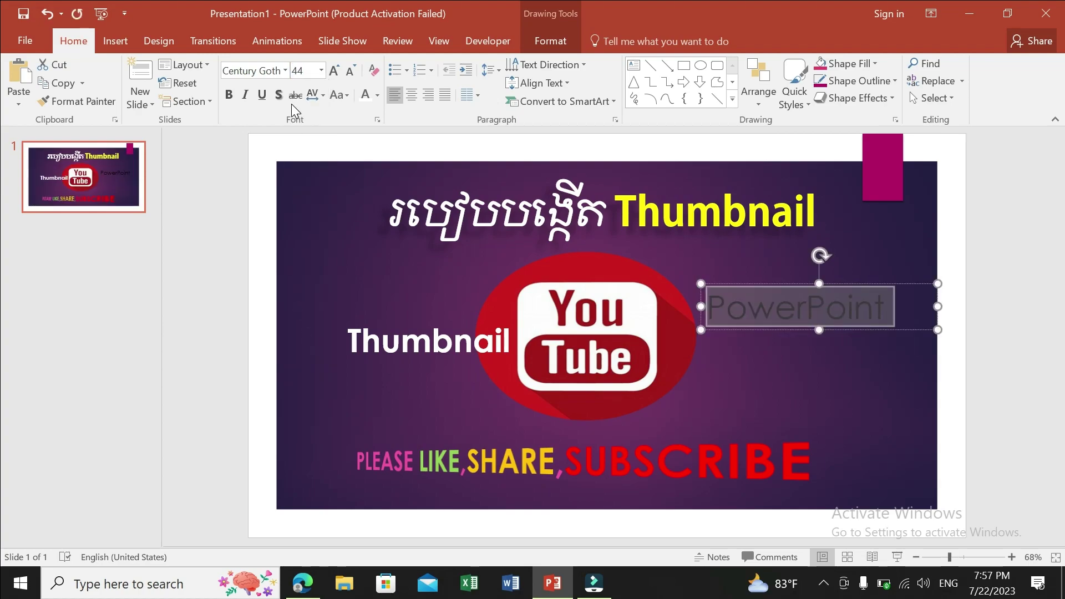
pyautogui.click(285, 71)
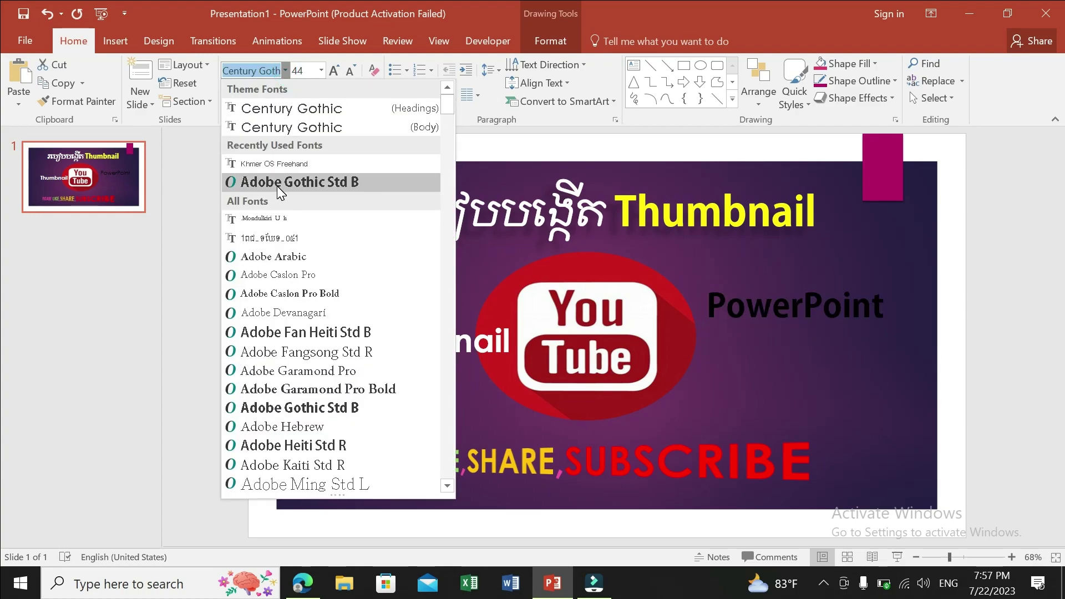
pyautogui.click(277, 185)
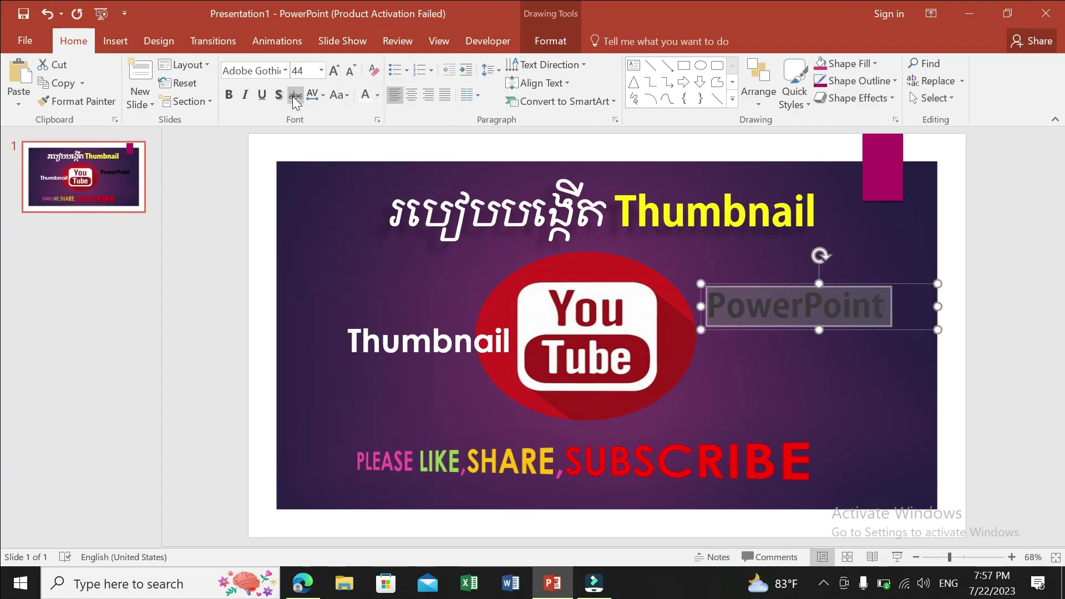
pyautogui.click(377, 93)
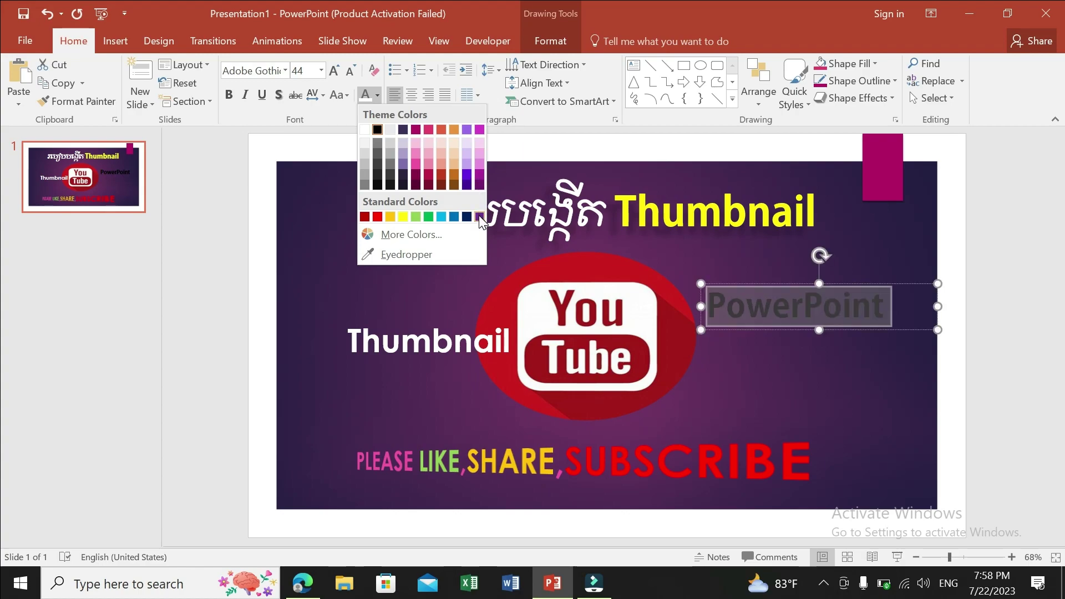
pyautogui.click(443, 217)
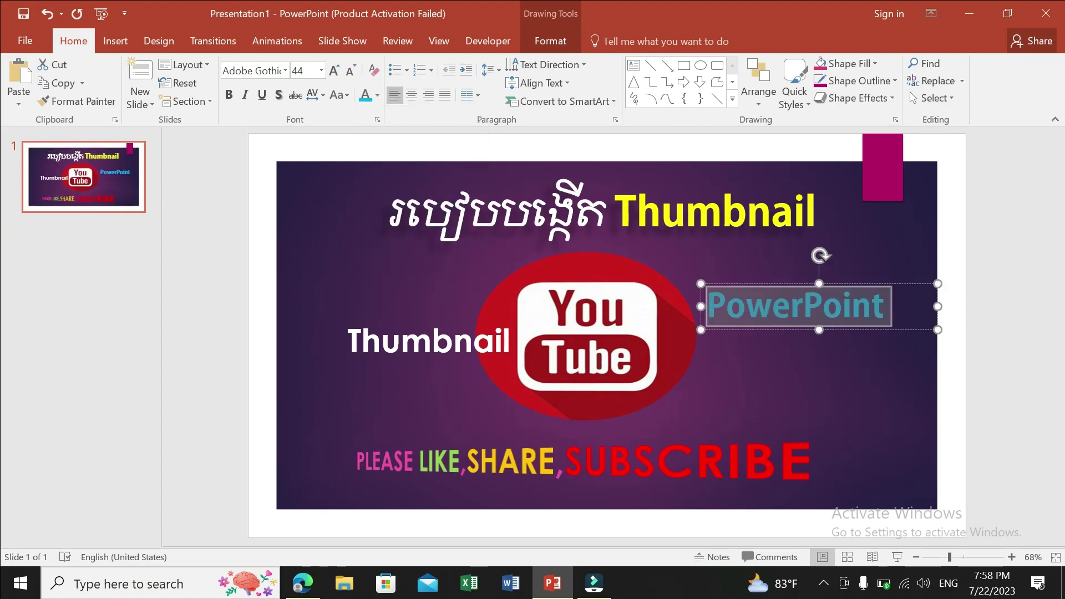
pyautogui.click(841, 392)
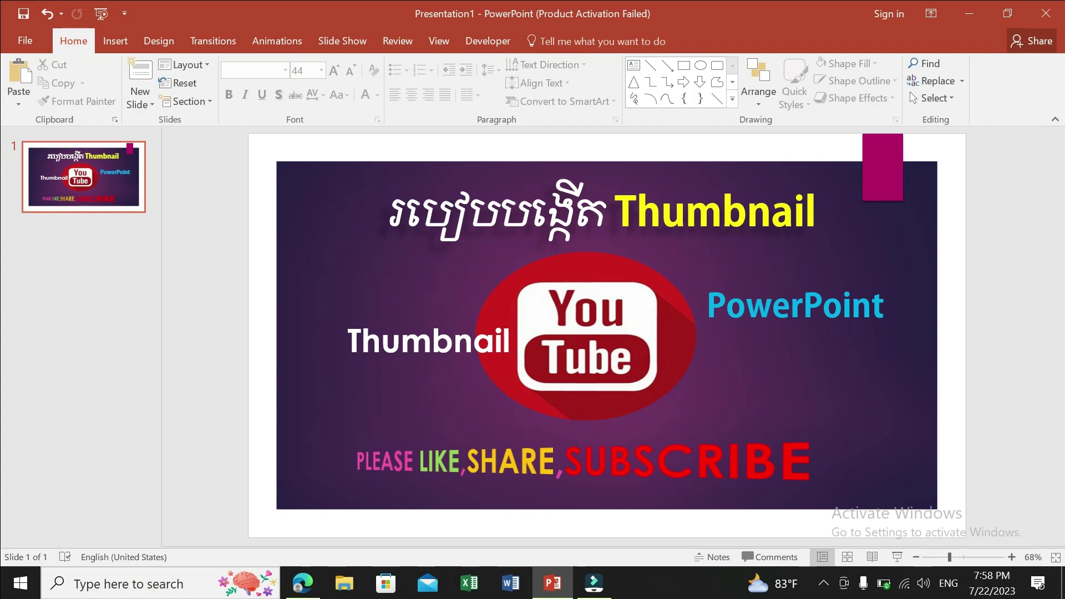
# Apply the Half Reflection, touching effect to the PowerPoint text box.
pyautogui.click(802, 305)
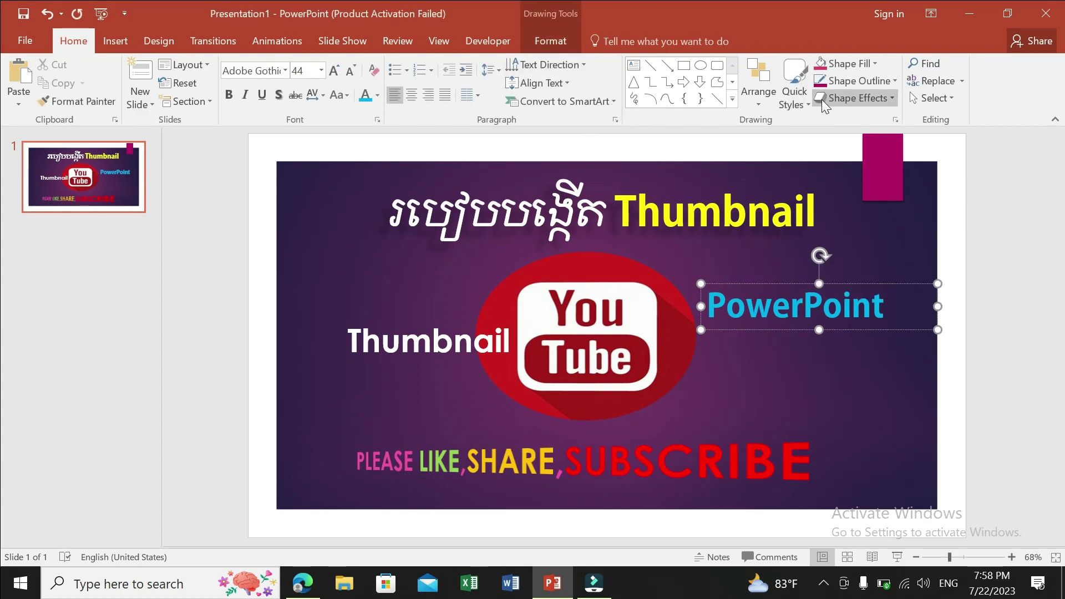
pyautogui.click(847, 98)
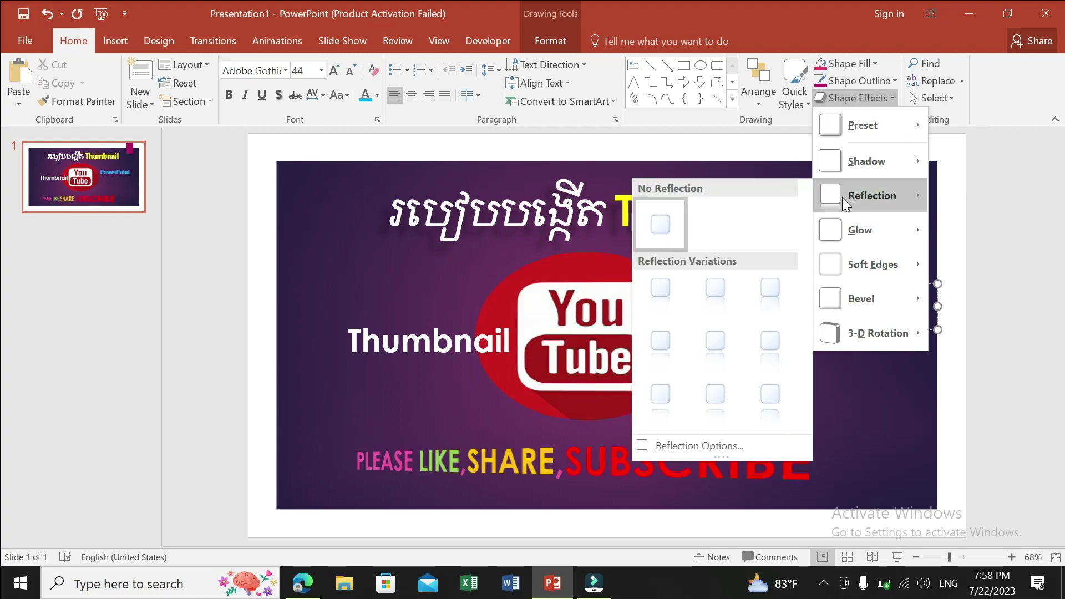
pyautogui.moveTo(869, 195)
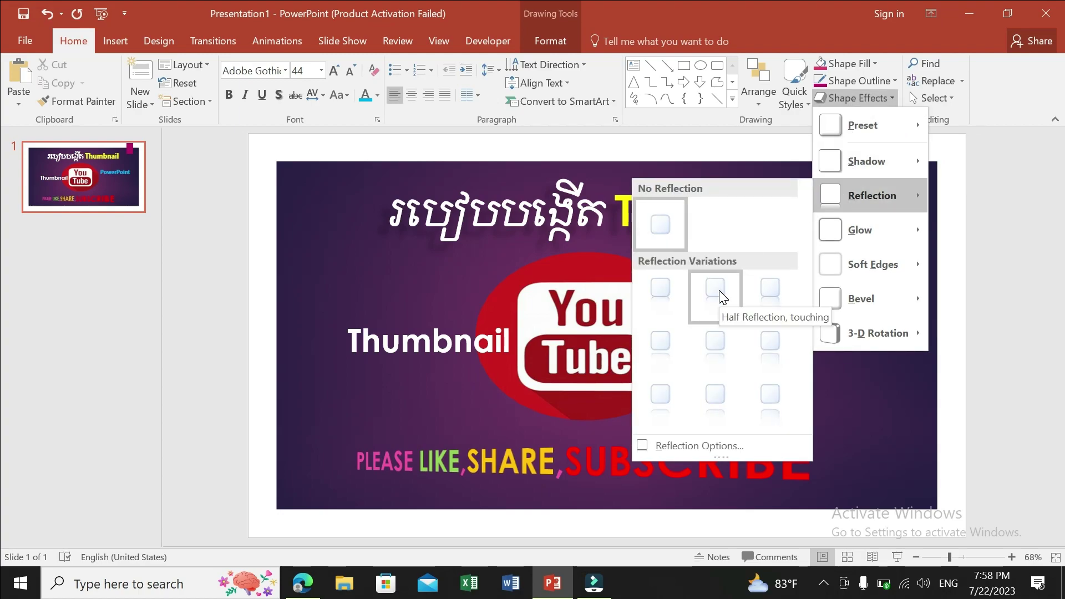
pyautogui.click(714, 341)
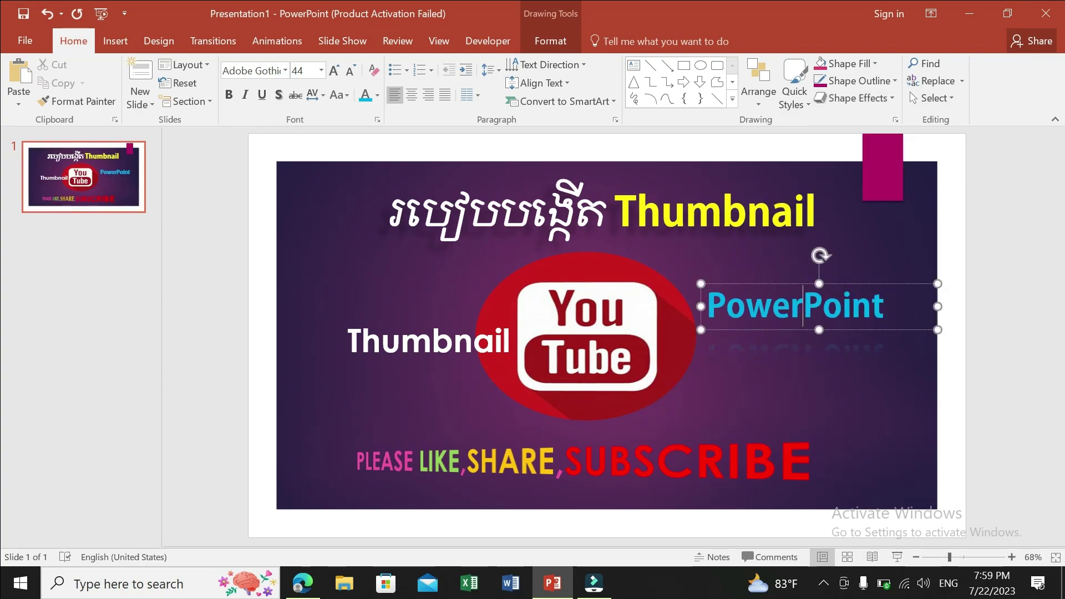
pyautogui.click(426, 339)
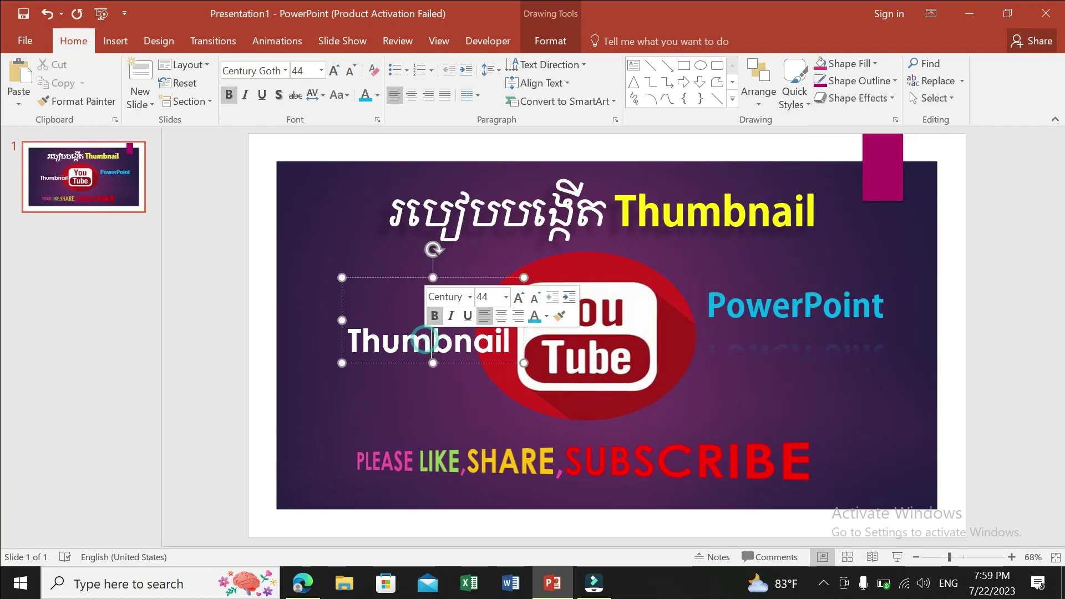
pyautogui.click(847, 97)
pyautogui.moveTo(871, 195)
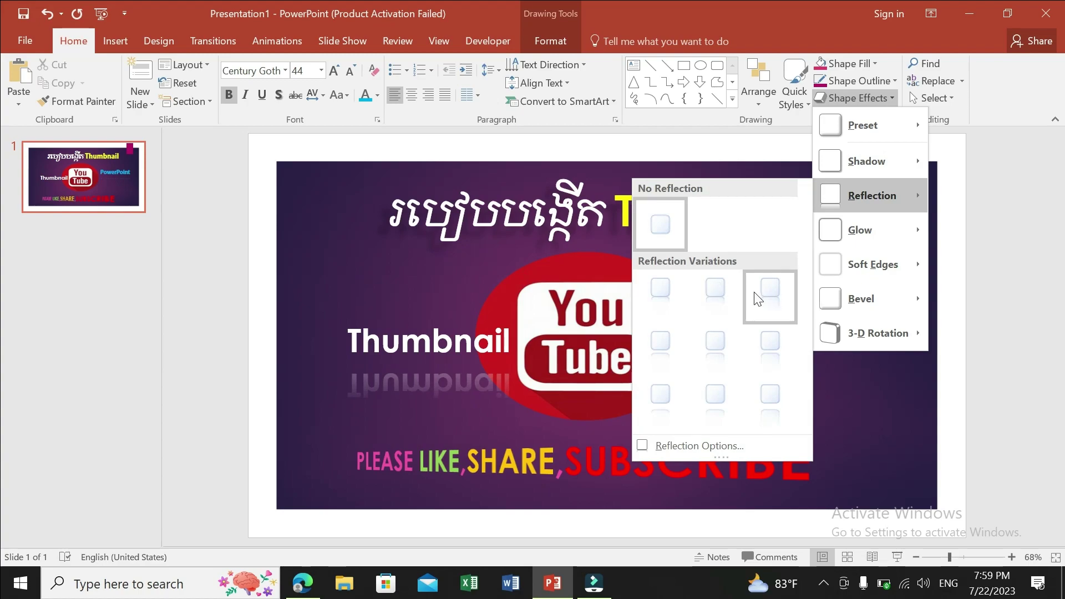
pyautogui.click(770, 293)
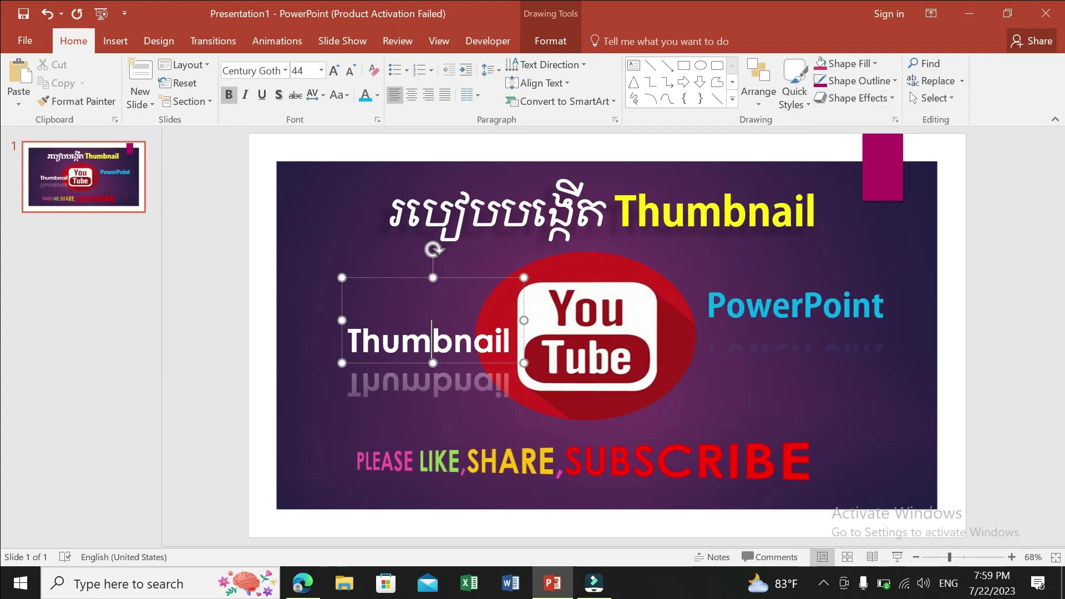
pyautogui.click(719, 260)
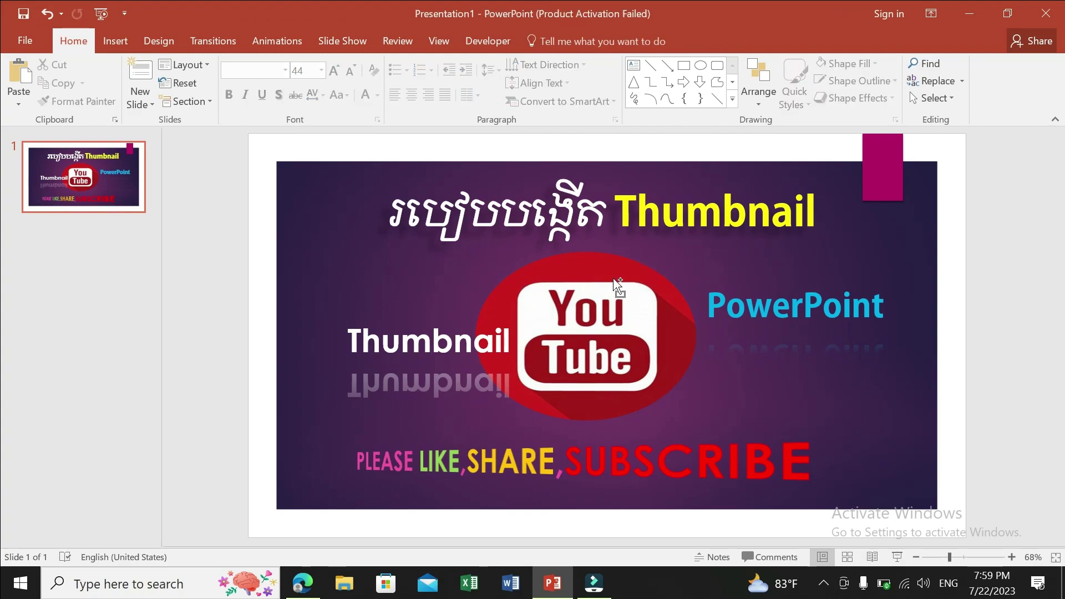
pyautogui.hotkey('ctrl', 'z')
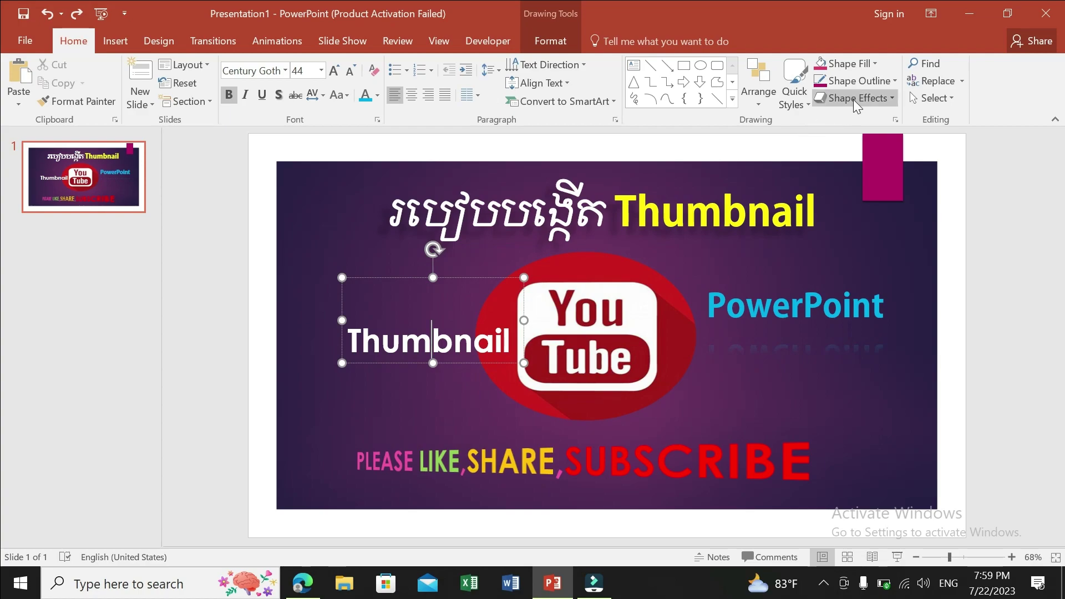
pyautogui.click(859, 98)
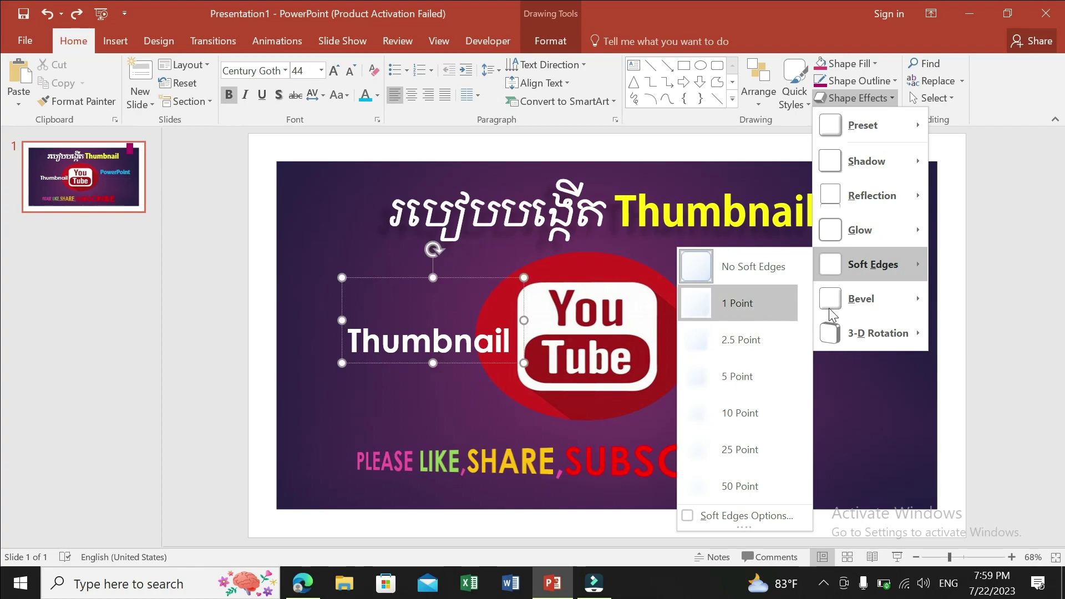
pyautogui.moveTo(870, 299)
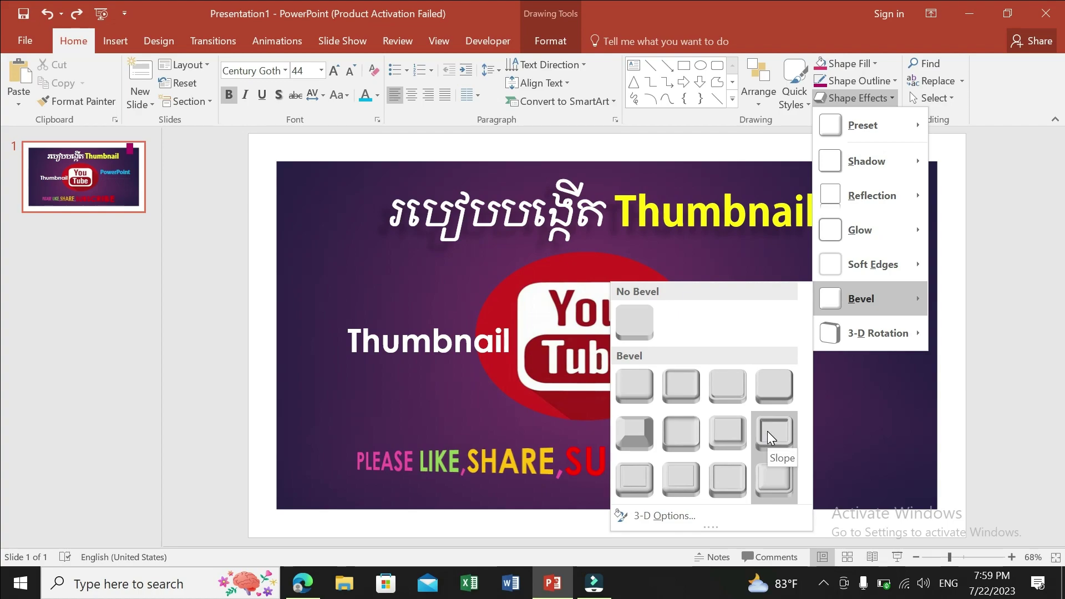
pyautogui.click(880, 437)
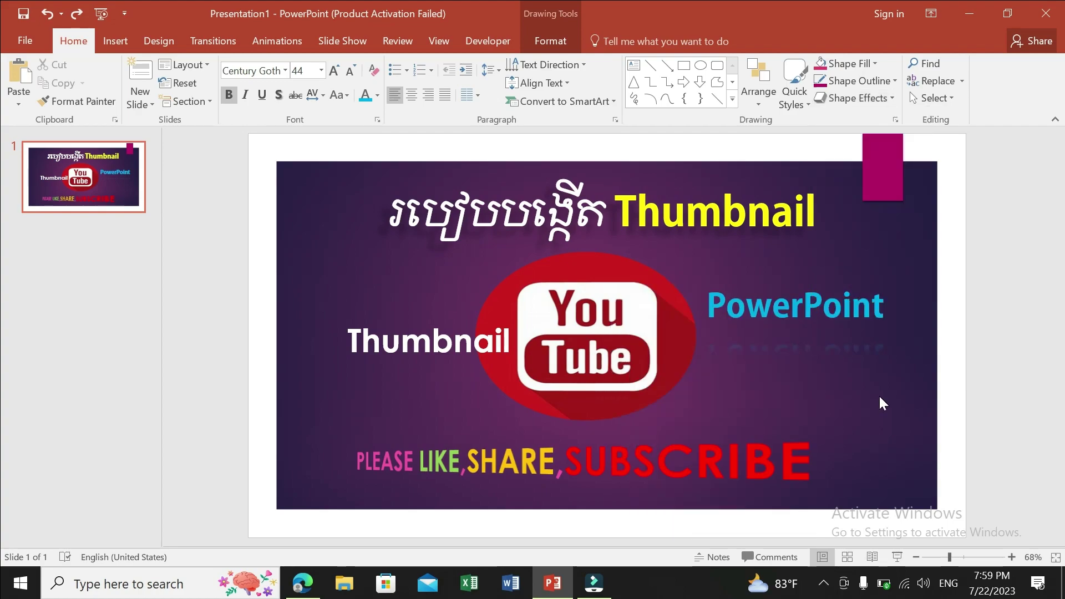
pyautogui.click(453, 340)
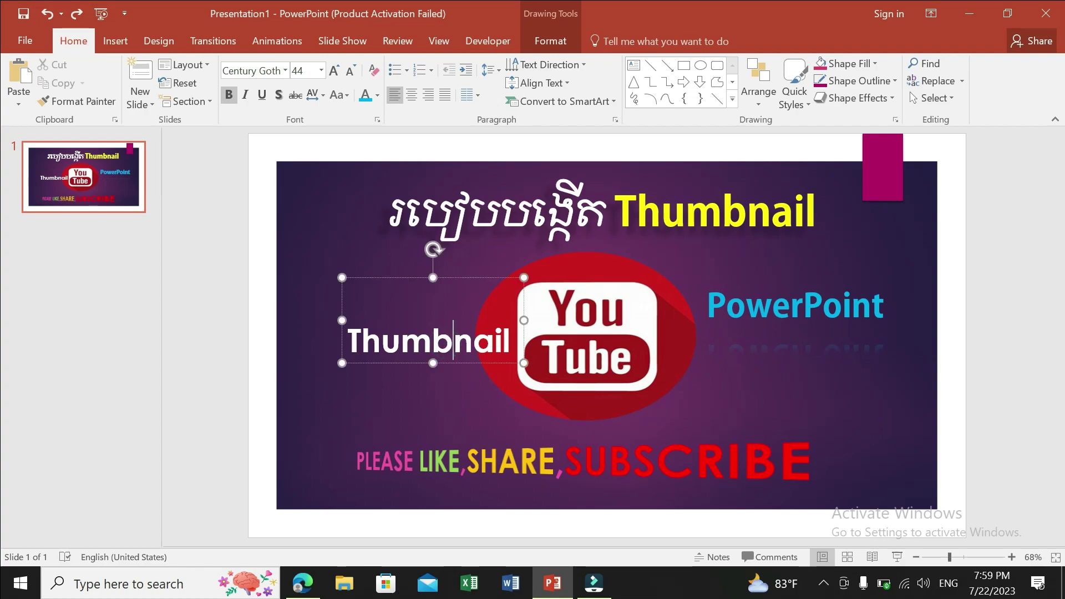
pyautogui.hotkey('ctrl', 'a')
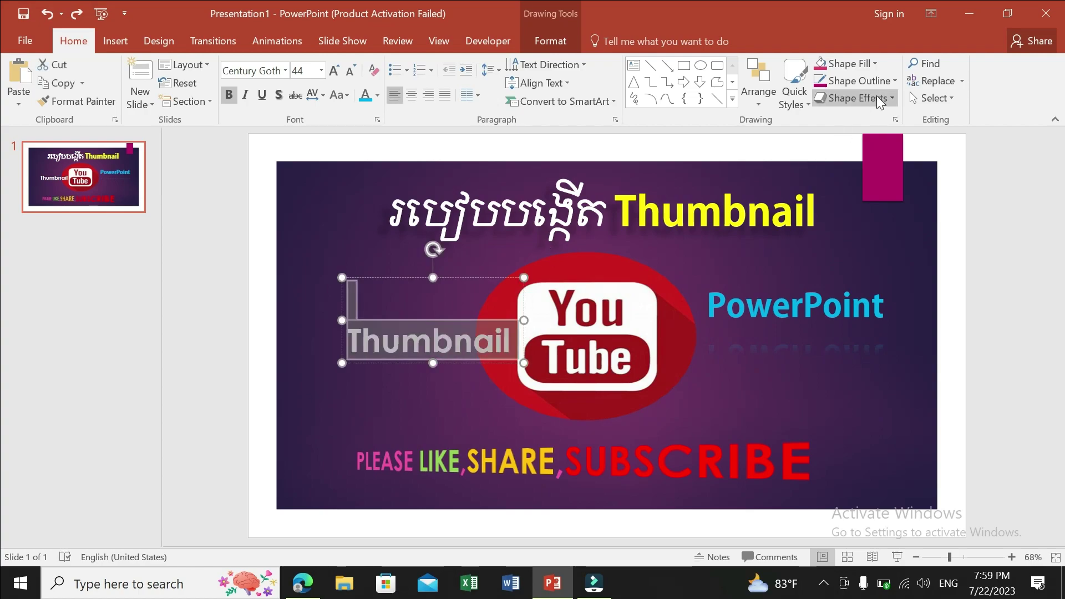
pyautogui.click(878, 98)
pyautogui.click(879, 97)
# Apply a touching reflection variation beneath the Thumbnail text, matching the PowerPoint label.
pyautogui.click(878, 99)
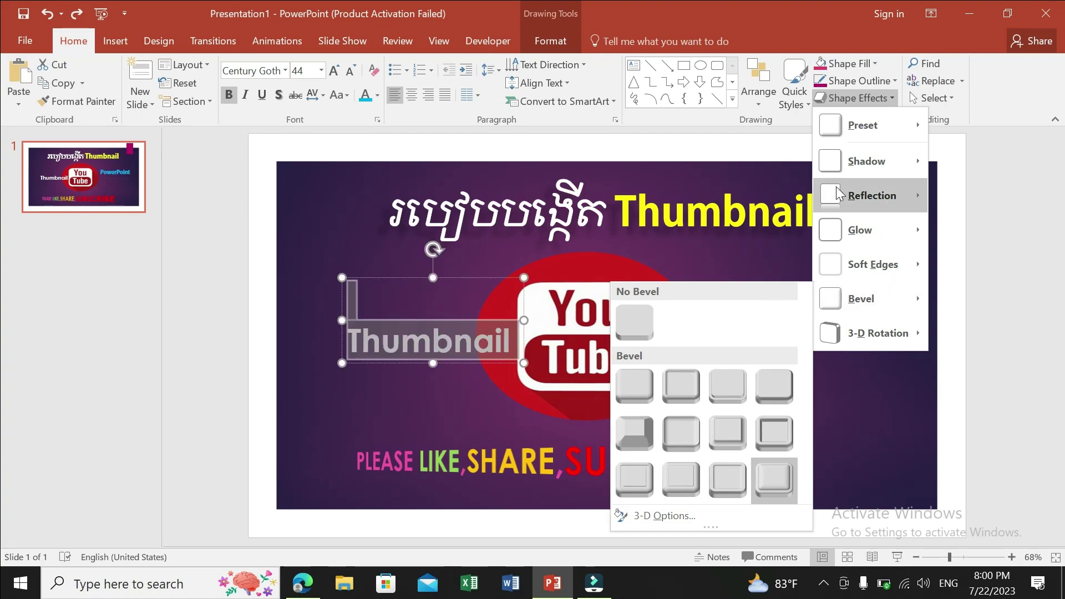
pyautogui.moveTo(870, 195)
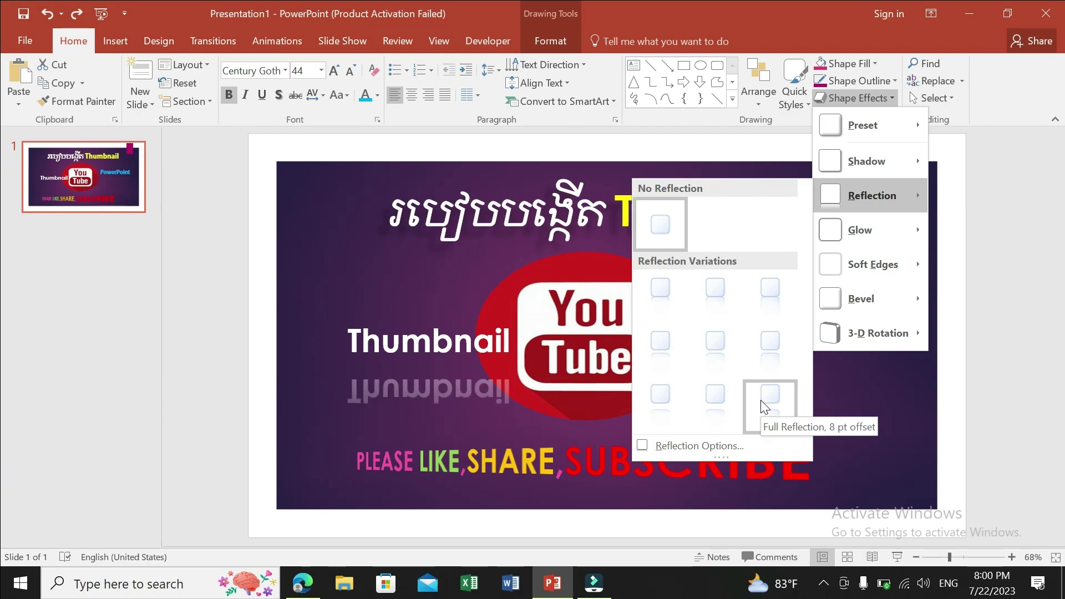
pyautogui.click(664, 300)
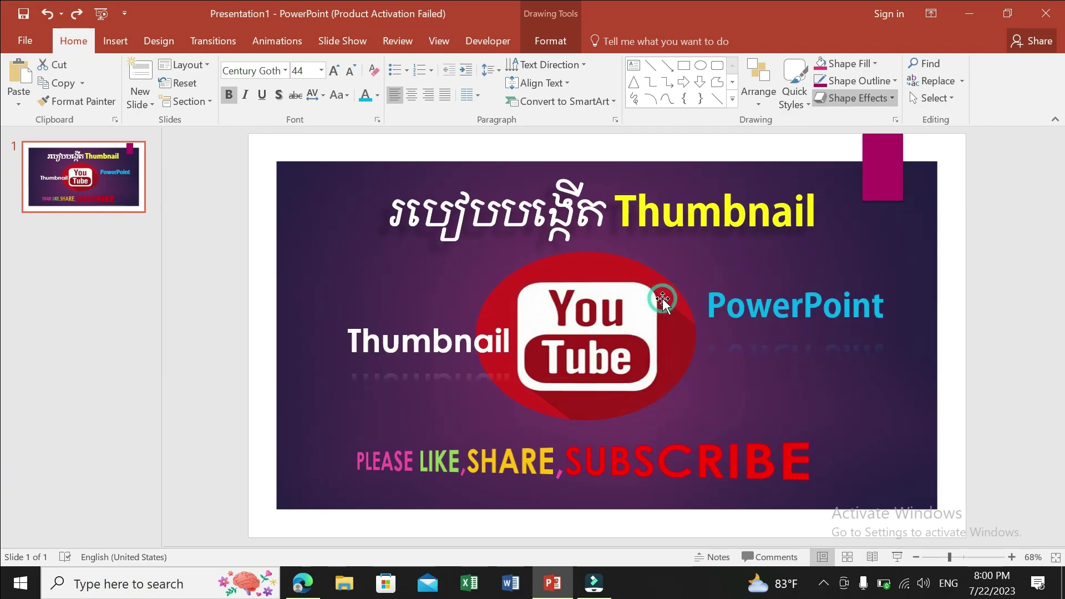
pyautogui.click(789, 397)
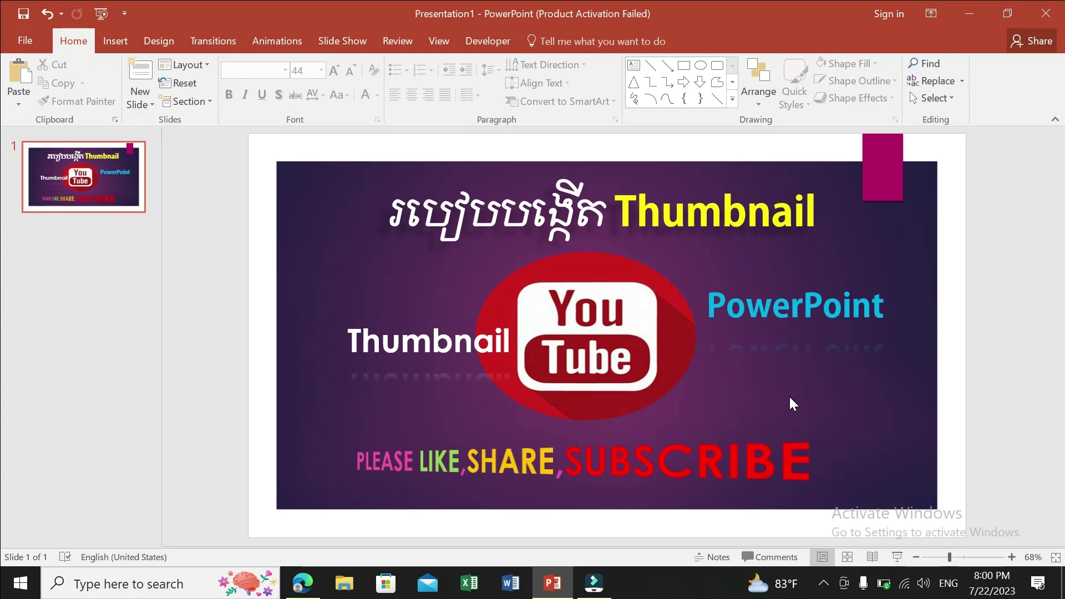
# Undo the last formatting change on the SUBSCRIBE line, then check the browser's thumbnail image results.
pyautogui.click(624, 462)
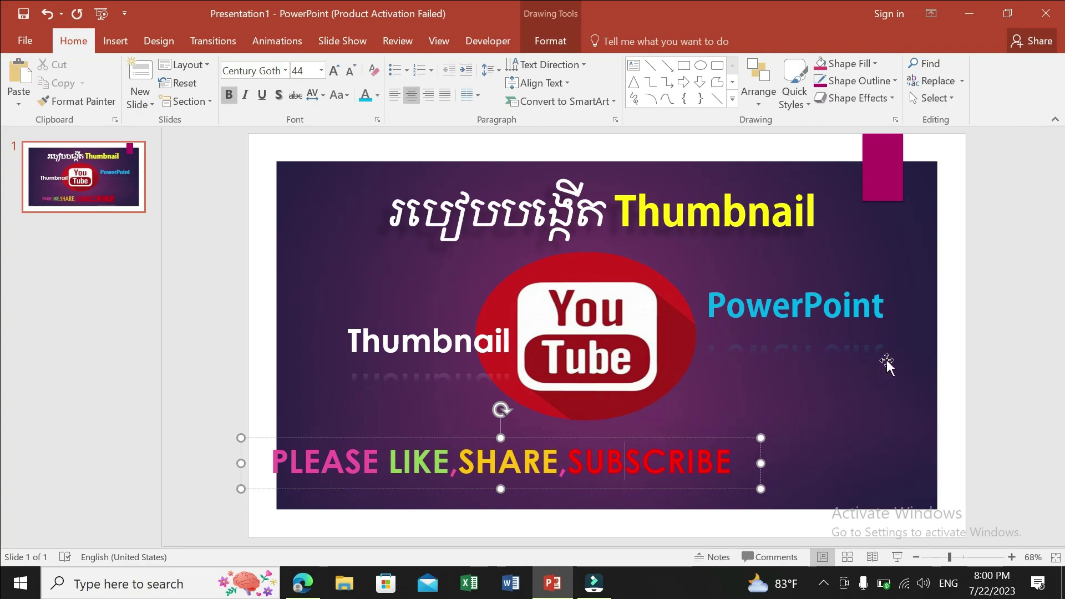
pyautogui.hotkey('ctrl', 'z')
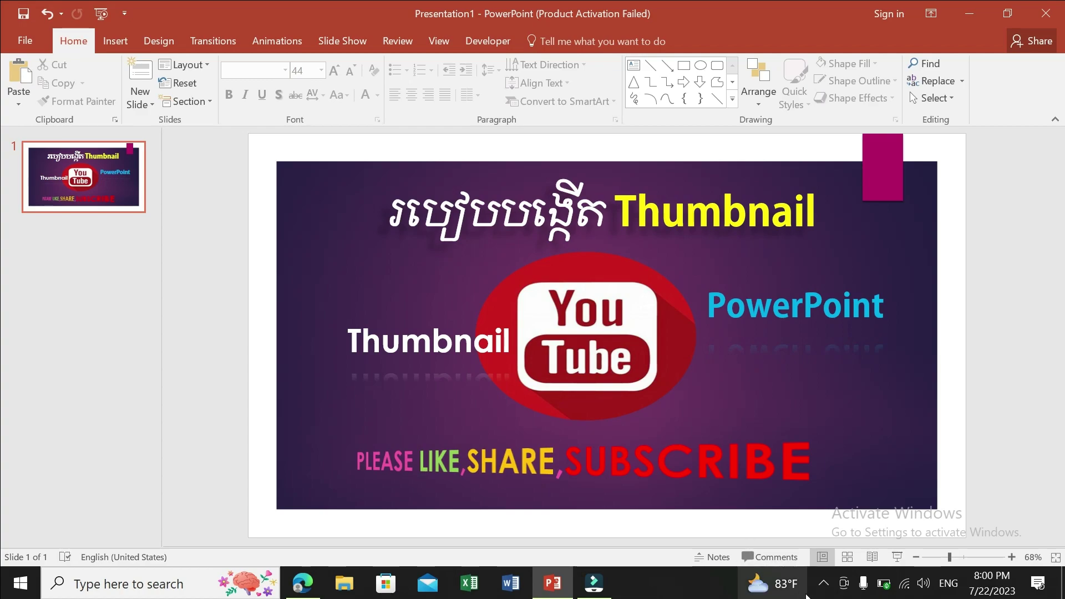
pyautogui.click(824, 586)
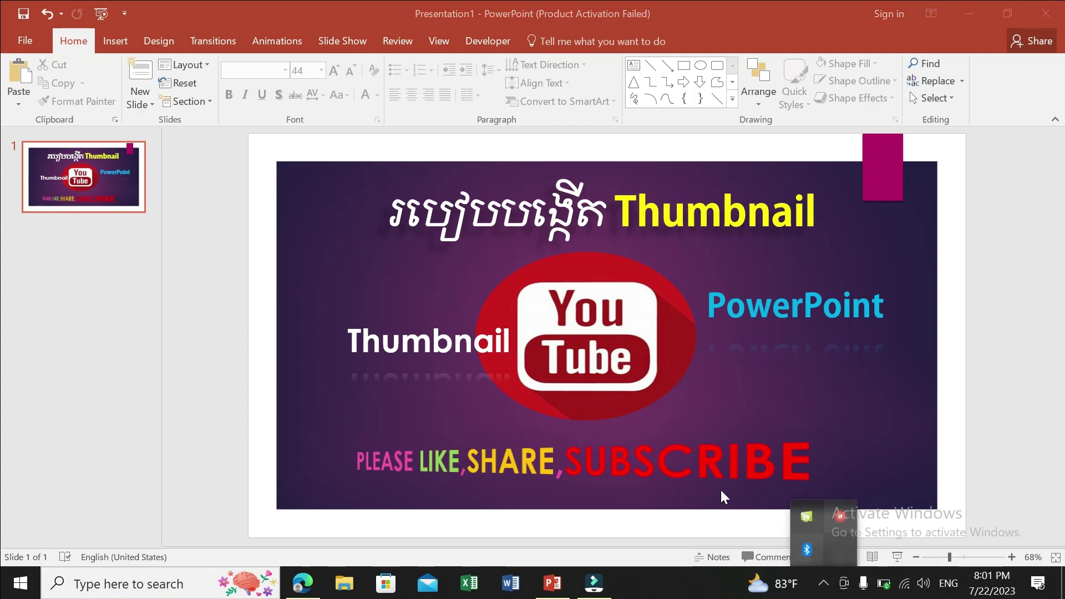
pyautogui.click(951, 451)
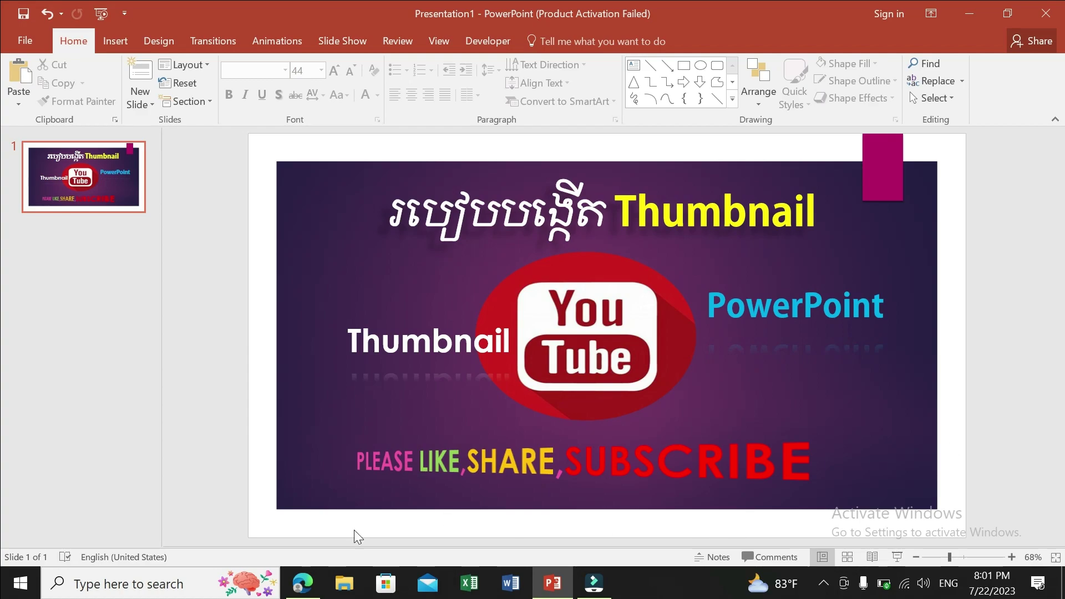
pyautogui.click(300, 581)
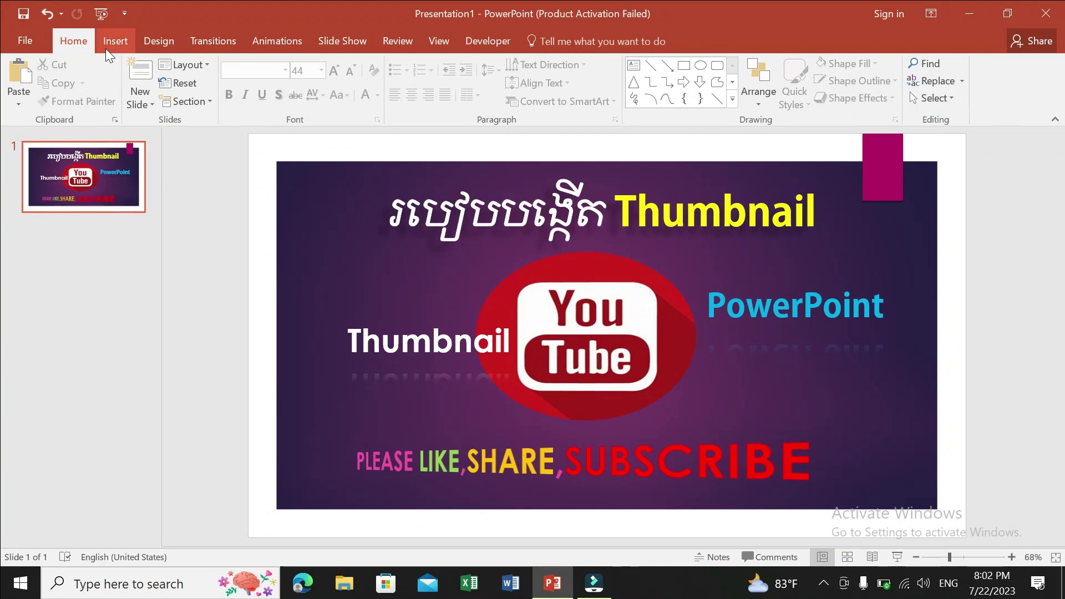
# Insert the picture shutterstock_750815593.jpg onto the slide.
pyautogui.click(110, 44)
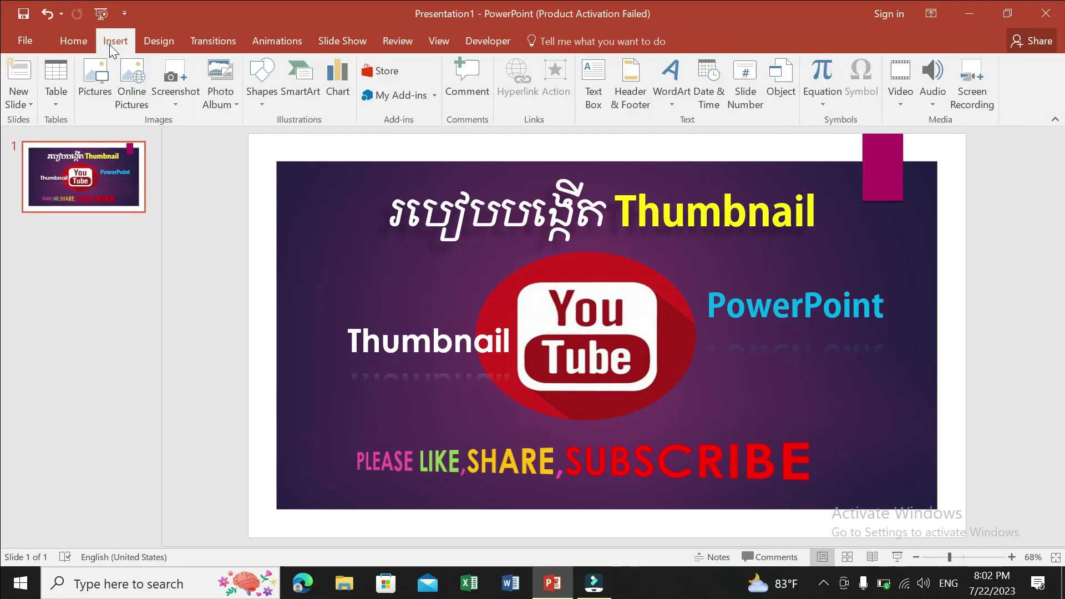
pyautogui.click(94, 101)
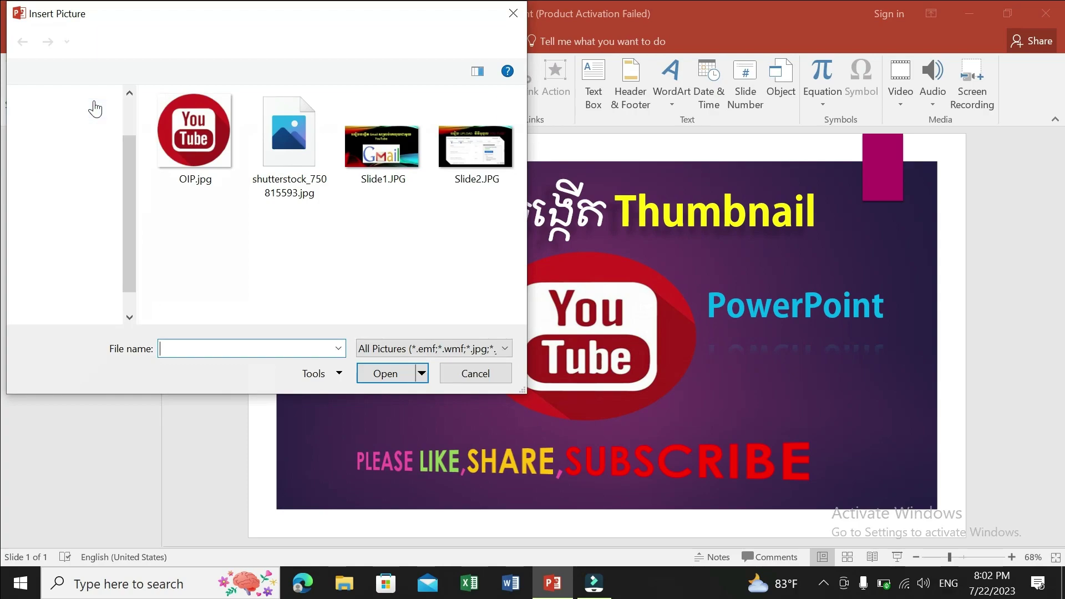
pyautogui.click(289, 141)
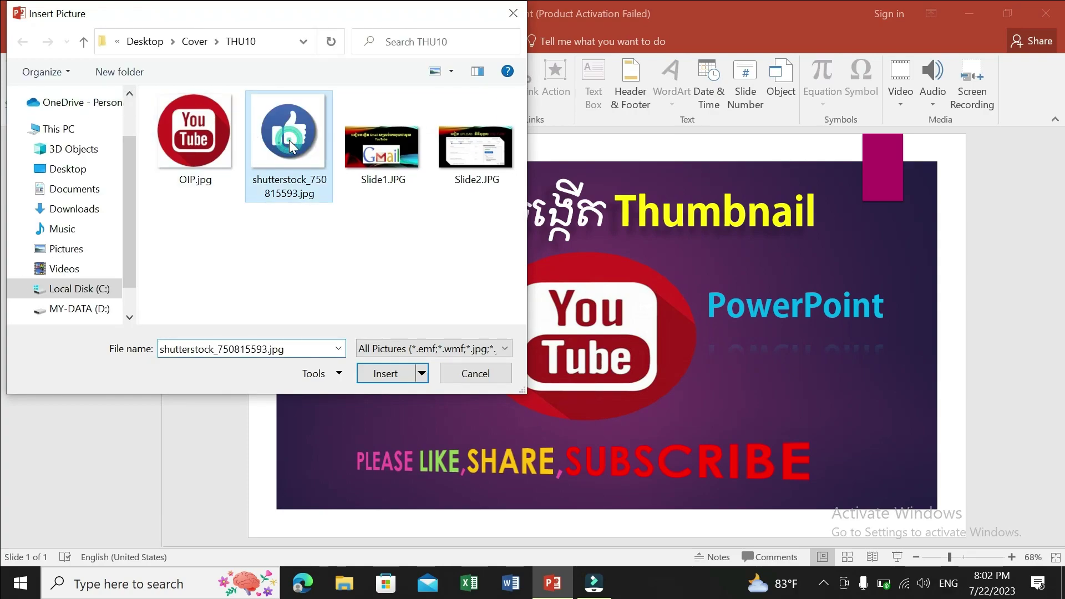
pyautogui.click(383, 373)
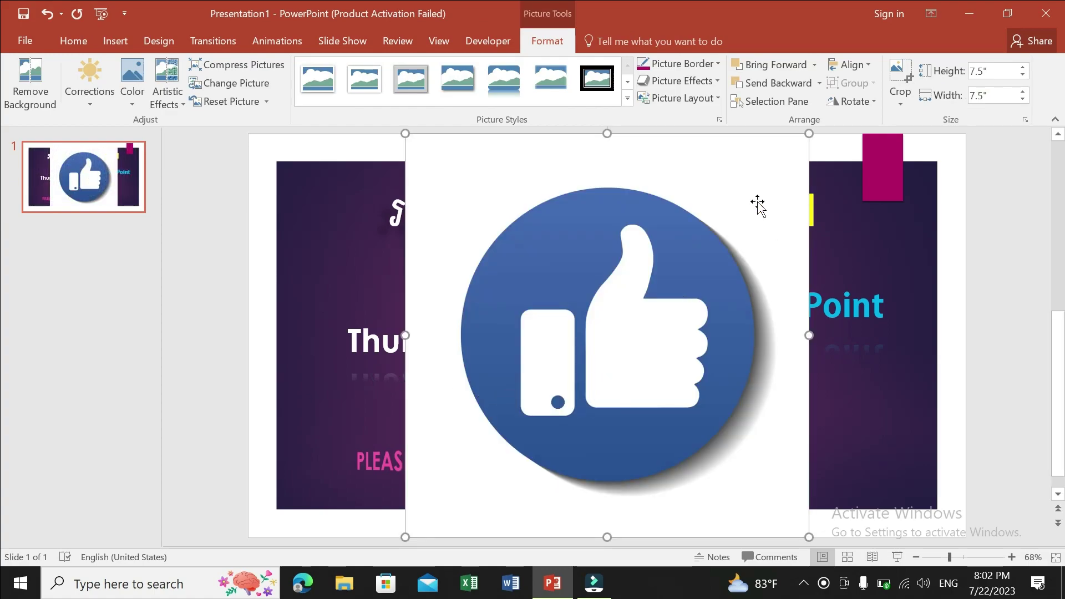
# Crop the thumbs-up picture to an Oval shape.
pyautogui.click(904, 99)
pyautogui.click(920, 144)
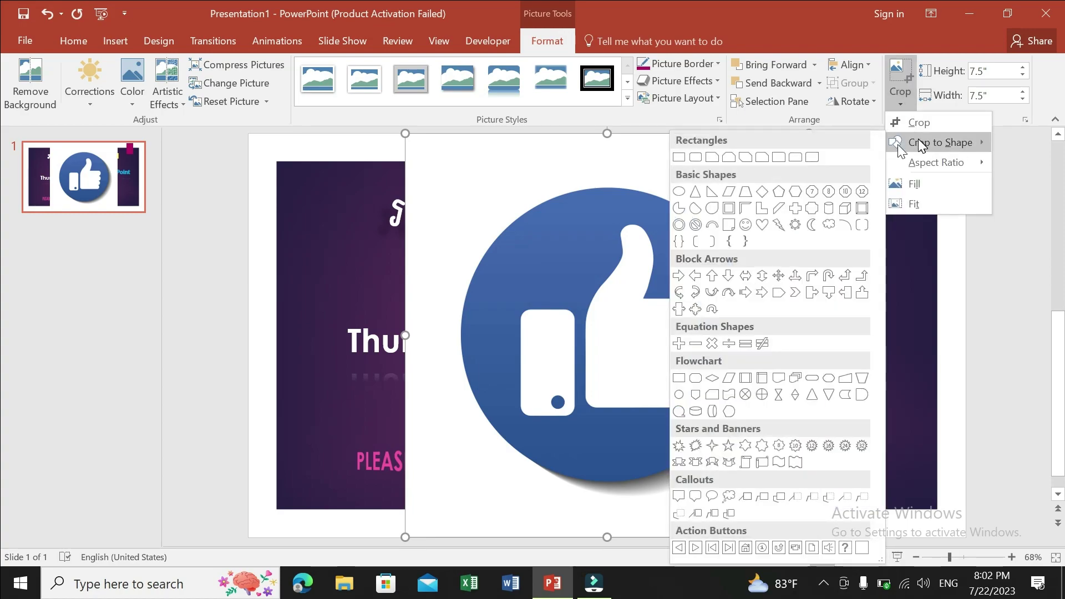
pyautogui.click(679, 192)
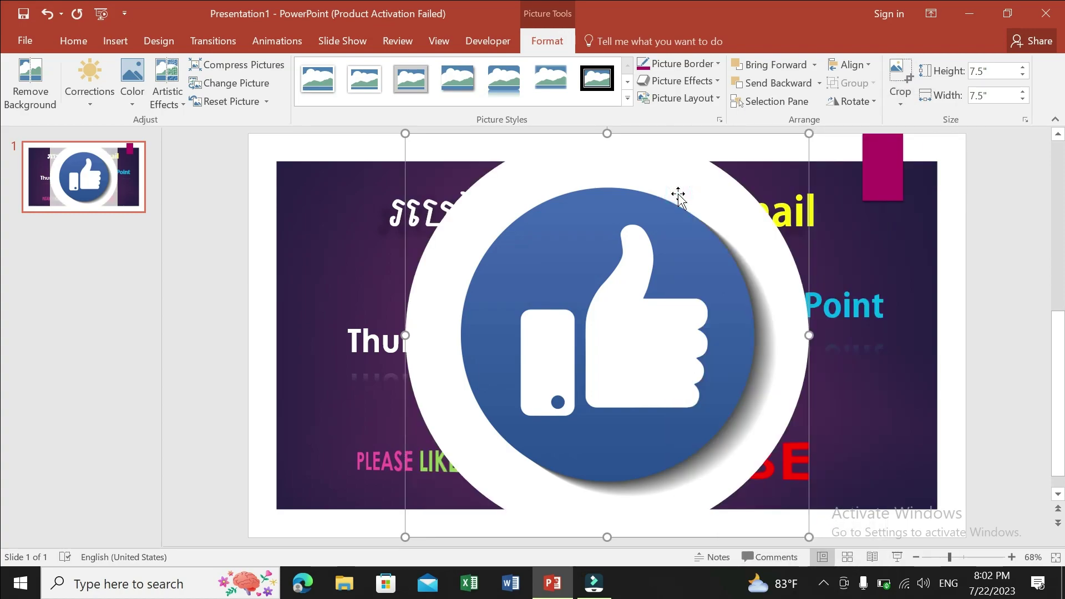
# Trim the top, bottom, left and right crop edges tightly around the blue badge.
pyautogui.click(899, 72)
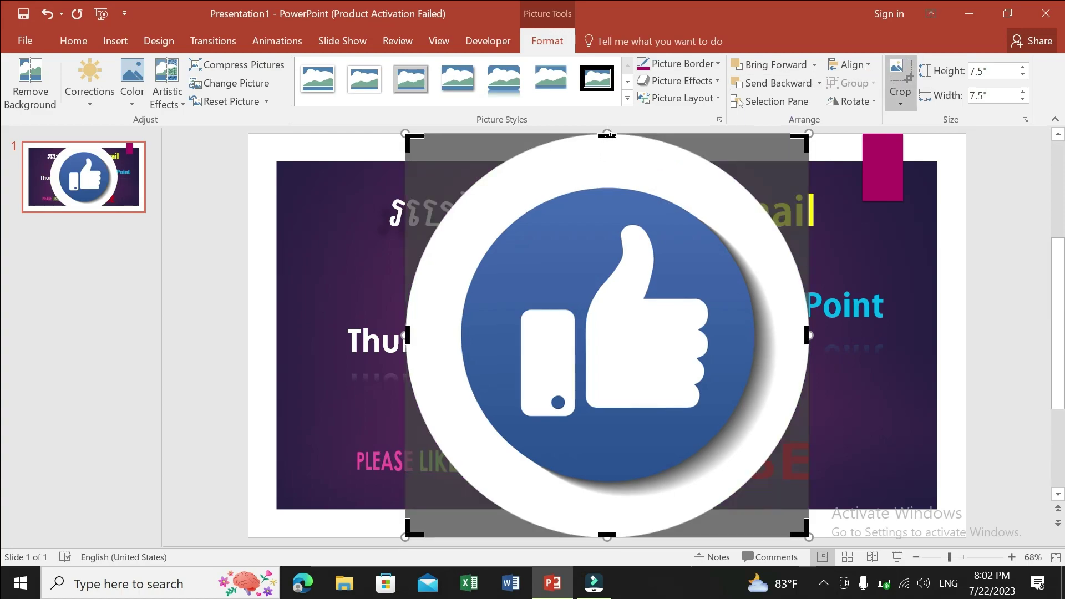
pyautogui.moveTo(607, 134); pyautogui.dragTo(628, 174)
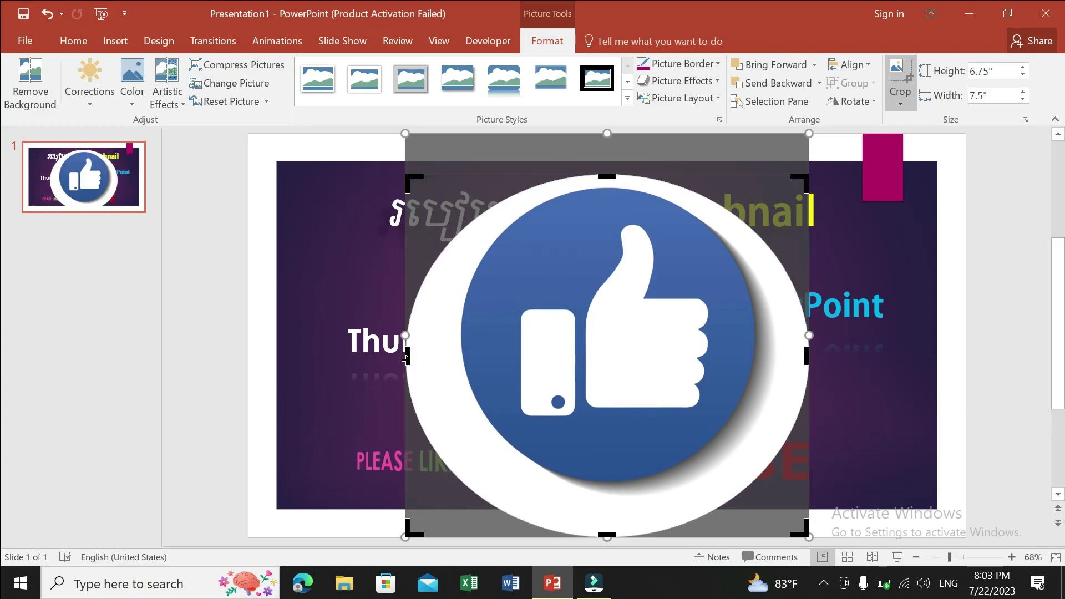
pyautogui.moveTo(407, 355)
pyautogui.mouseDown()
pyautogui.moveTo(453, 337)
pyautogui.moveTo(460, 320)
pyautogui.mouseUp()
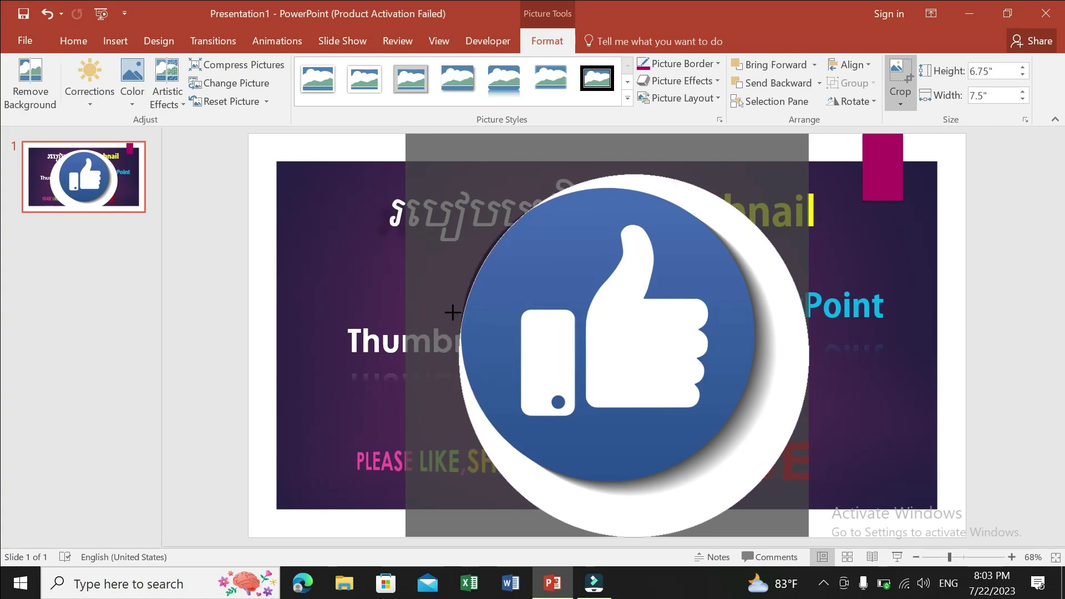
pyautogui.moveTo(460, 320); pyautogui.dragTo(441, 311)
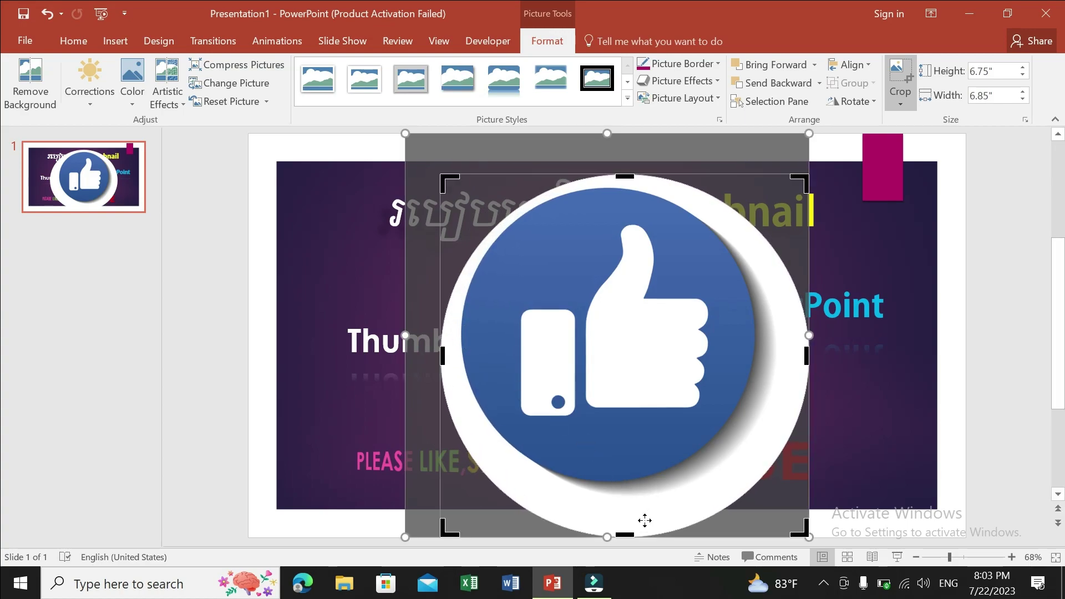
pyautogui.moveTo(625, 534); pyautogui.dragTo(603, 488)
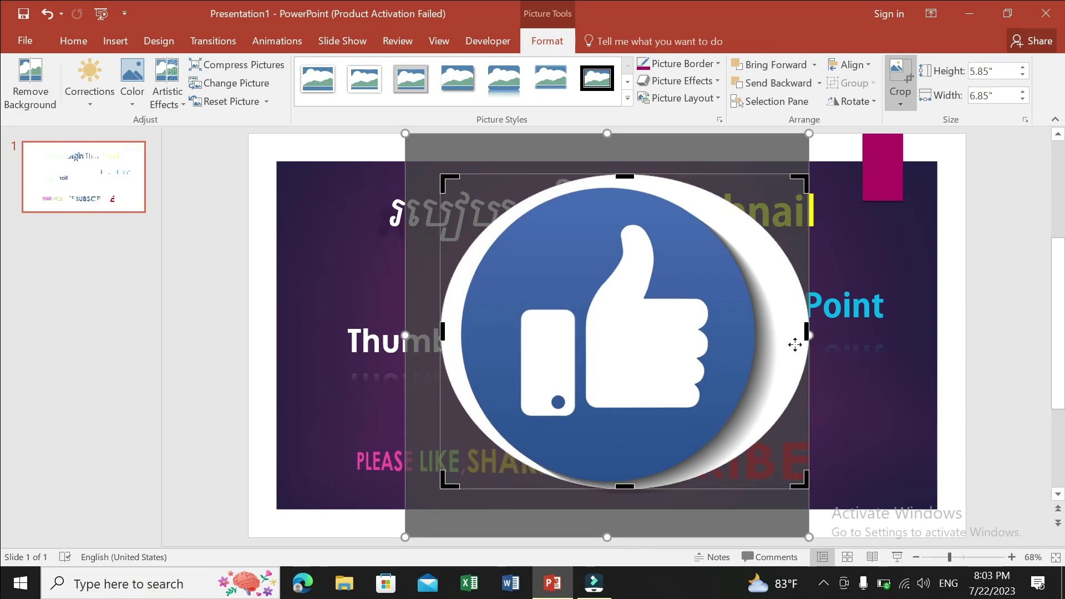
pyautogui.moveTo(807, 332); pyautogui.dragTo(760, 331)
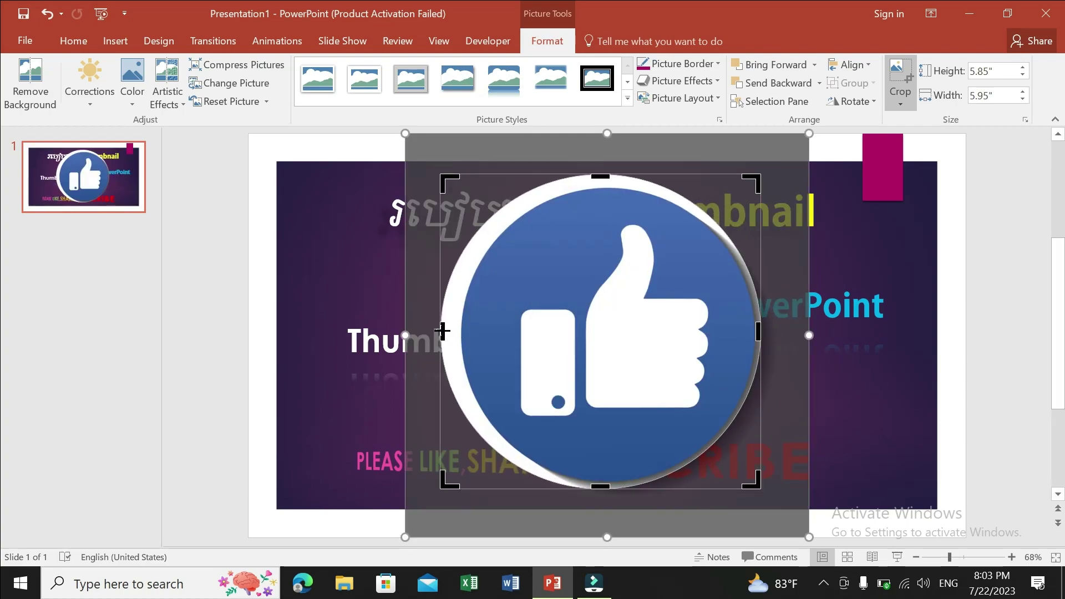
pyautogui.moveTo(442, 331); pyautogui.dragTo(464, 337)
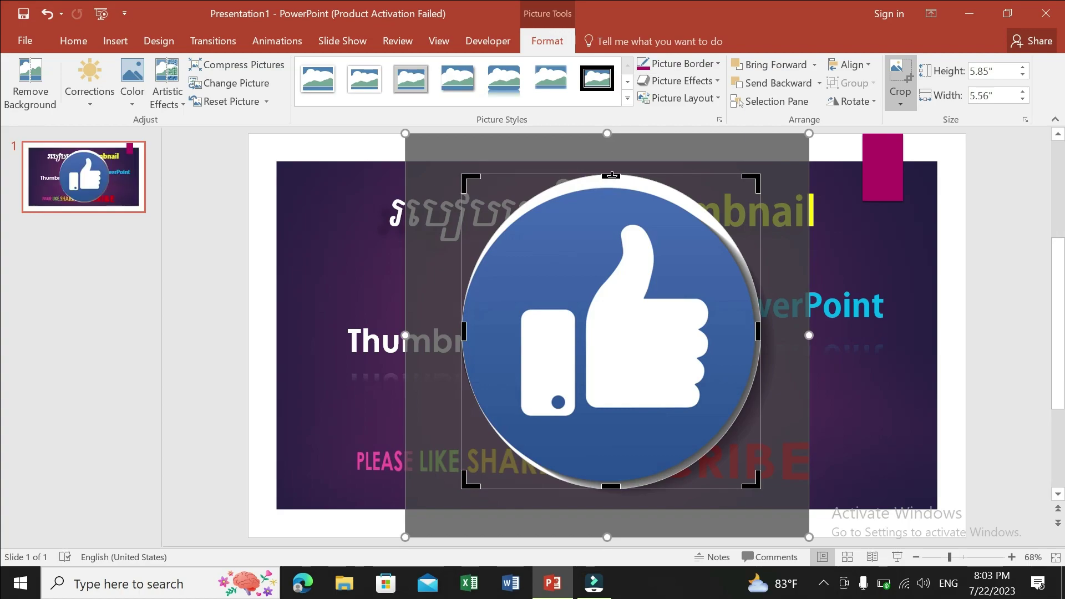
pyautogui.moveTo(610, 175); pyautogui.dragTo(612, 189)
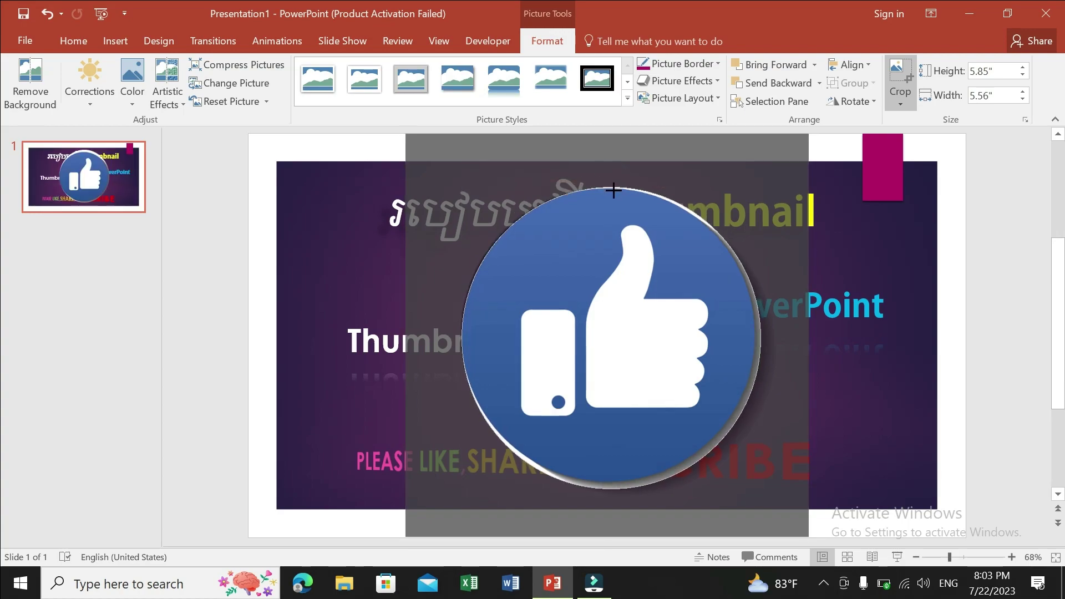
pyautogui.click(630, 310)
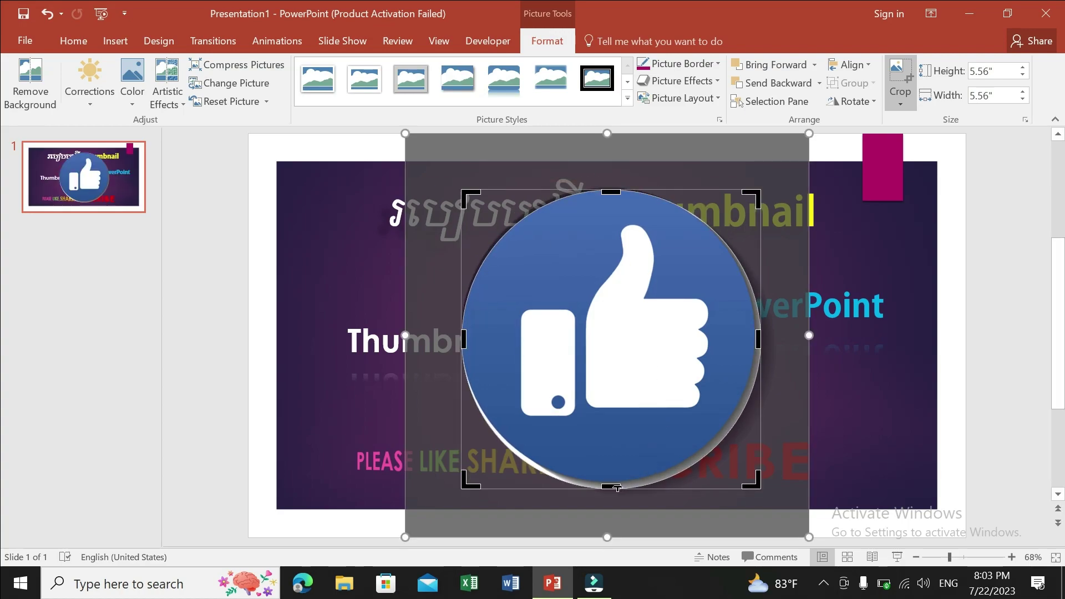
pyautogui.moveTo(617, 487); pyautogui.dragTo(611, 477)
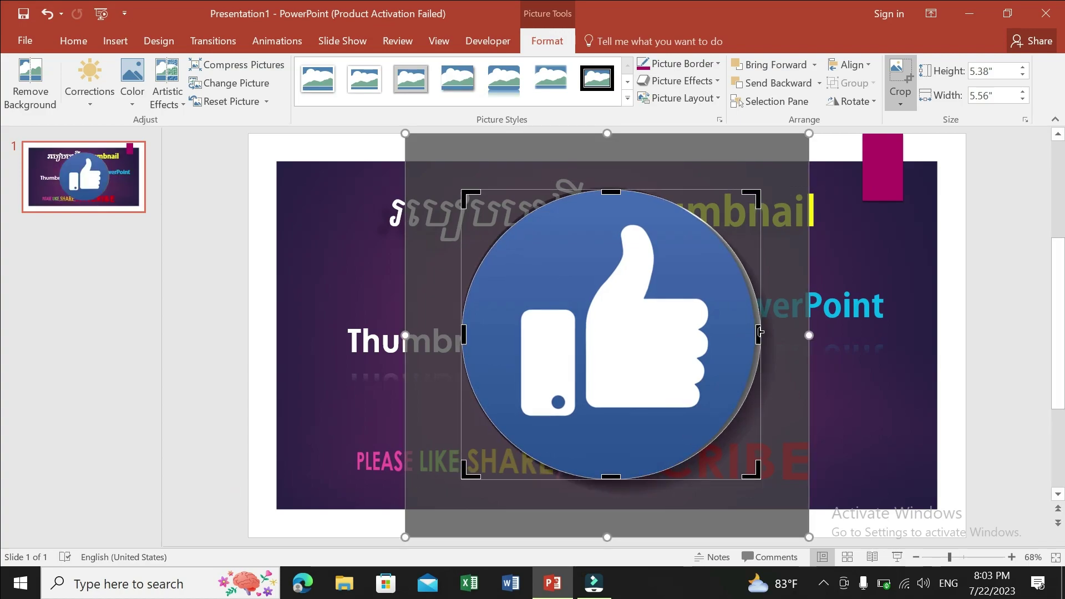
pyautogui.moveTo(760, 331); pyautogui.dragTo(752, 334)
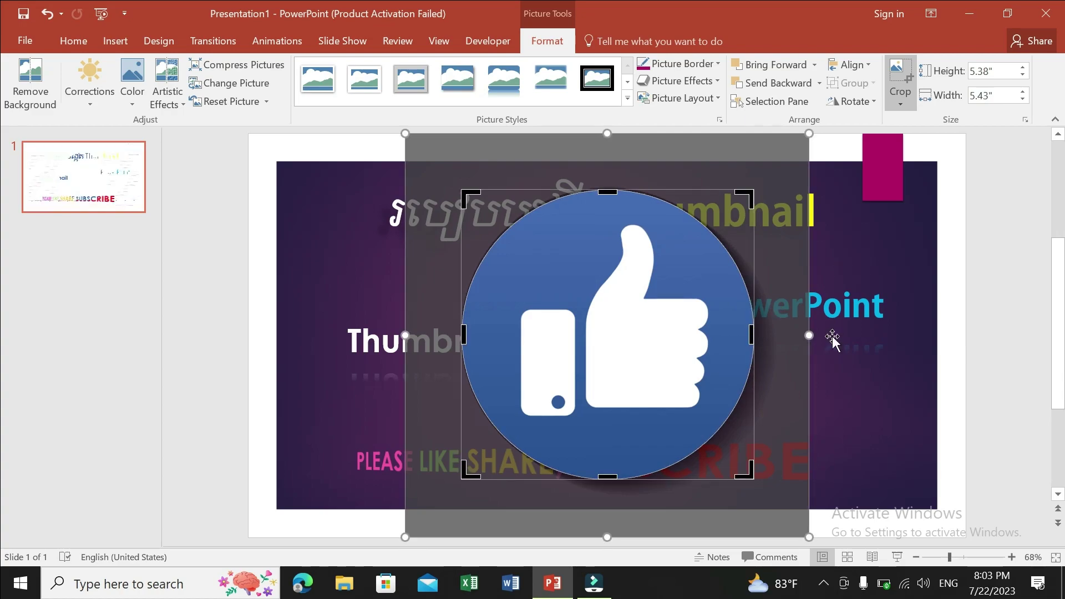
pyautogui.click(903, 73)
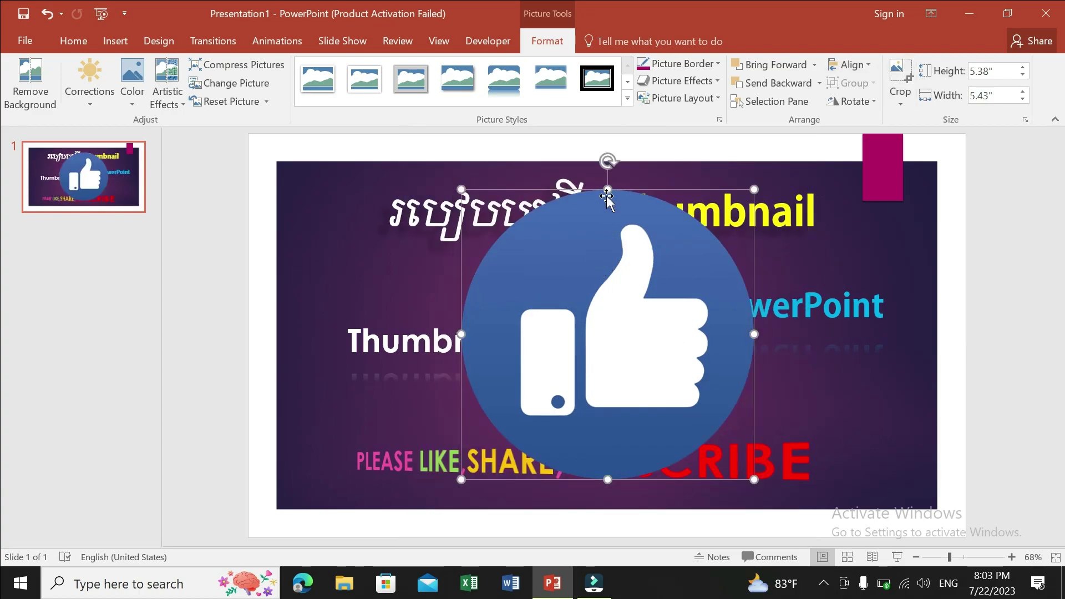
# Resize the circular thumbs-up to about 0.77" × 0.91" and move it to the subscribe line's left end.
pyautogui.moveTo(606, 197); pyautogui.dragTo(621, 308)
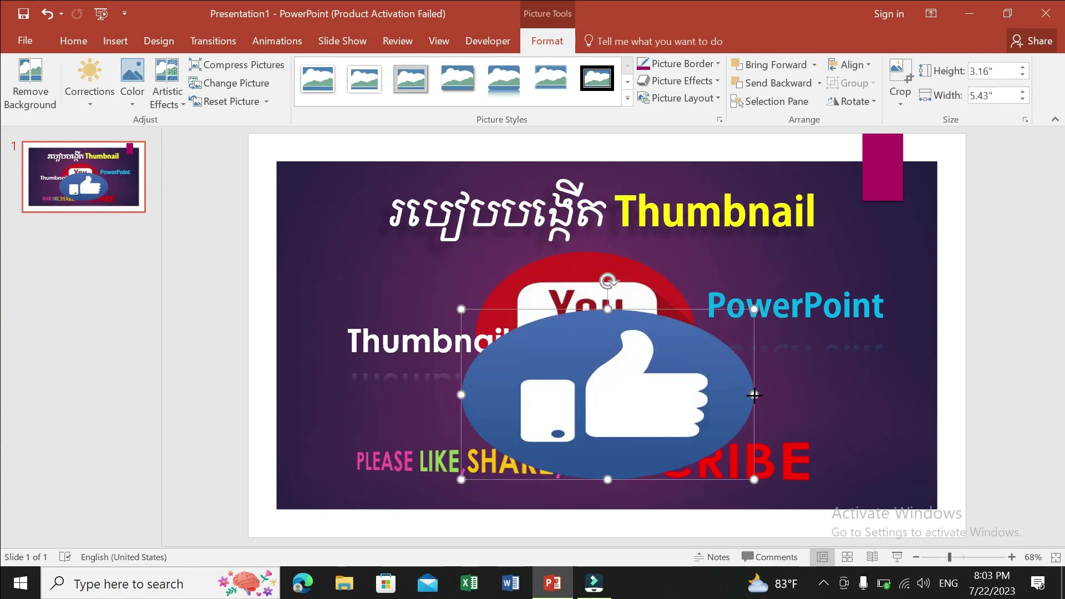
pyautogui.moveTo(754, 394)
pyautogui.mouseDown()
pyautogui.moveTo(605, 409)
pyautogui.moveTo(624, 409)
pyautogui.mouseUp()
pyautogui.moveTo(539, 390)
pyautogui.mouseDown()
pyautogui.moveTo(825, 394)
pyautogui.moveTo(761, 329)
pyautogui.mouseUp()
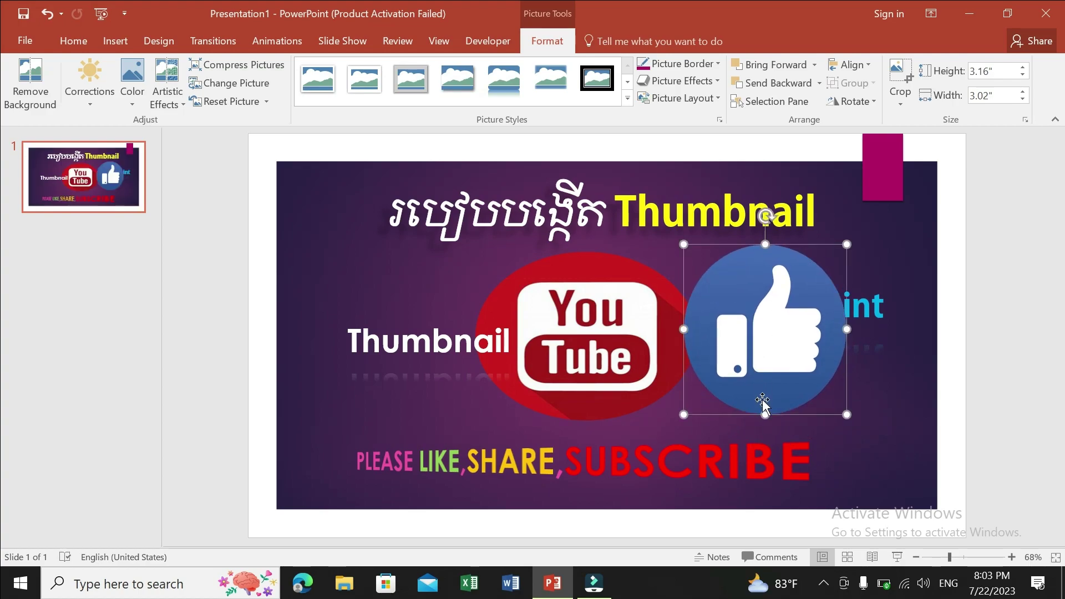
pyautogui.moveTo(765, 414); pyautogui.dragTo(766, 338)
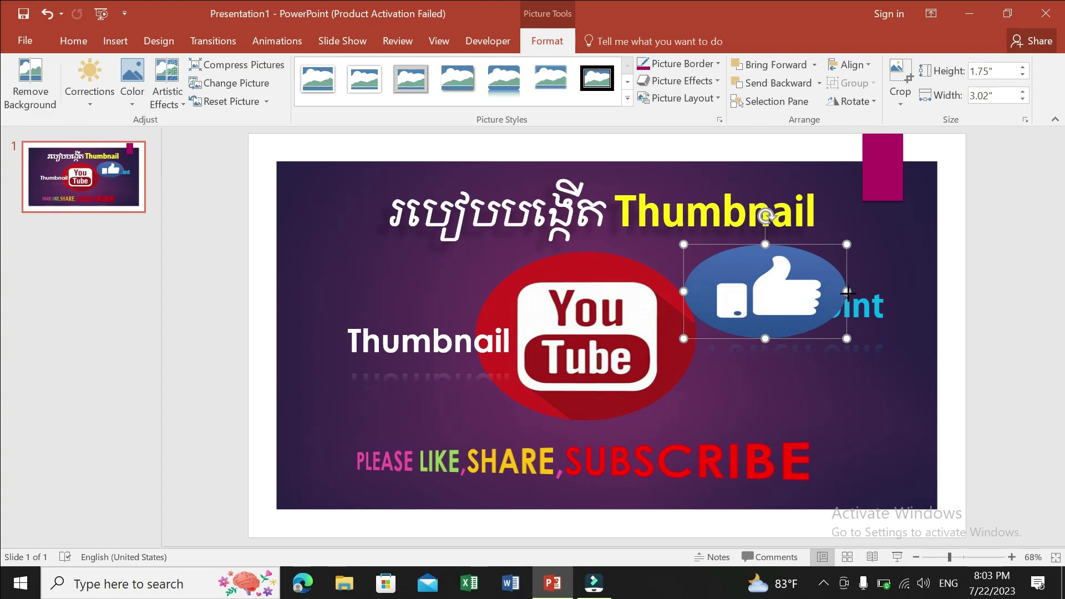
pyautogui.moveTo(847, 292); pyautogui.dragTo(752, 302)
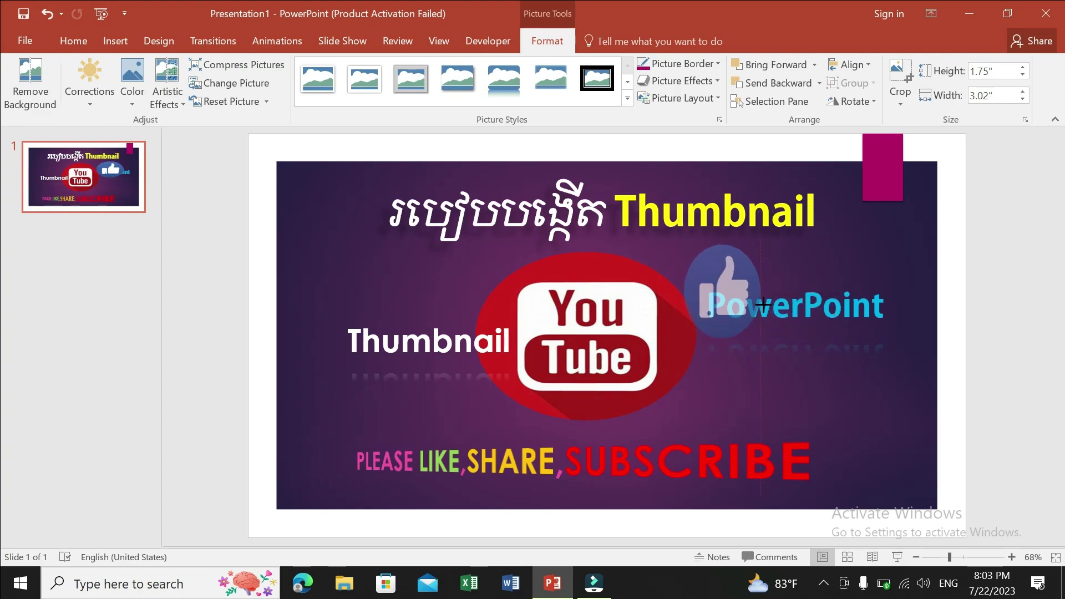
pyautogui.moveTo(753, 302)
pyautogui.mouseDown()
pyautogui.moveTo(796, 292)
pyautogui.moveTo(835, 377)
pyautogui.mouseUp()
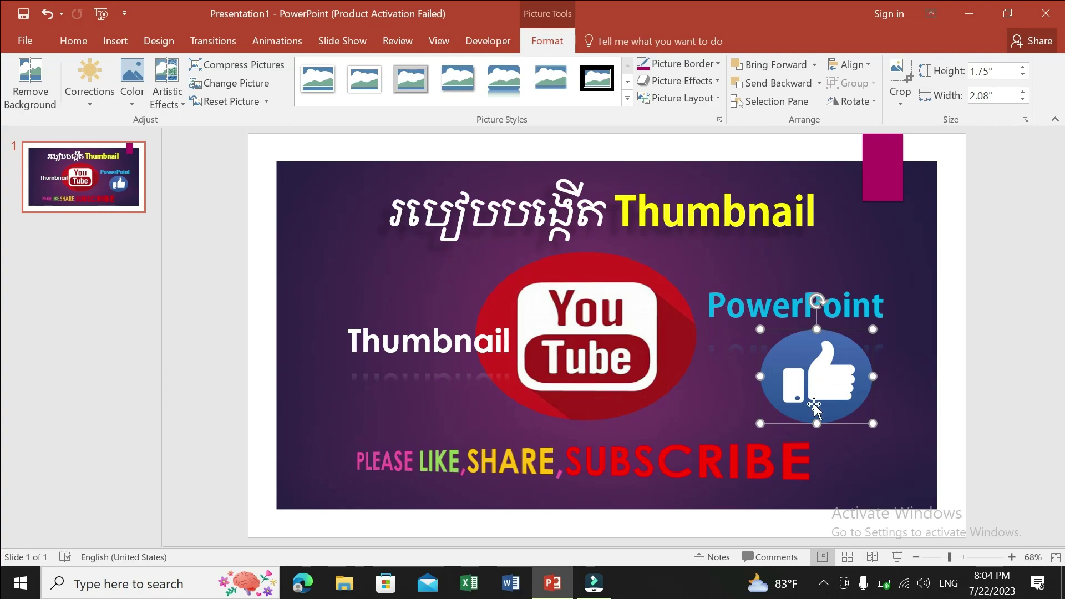
pyautogui.moveTo(872, 424); pyautogui.dragTo(777, 375)
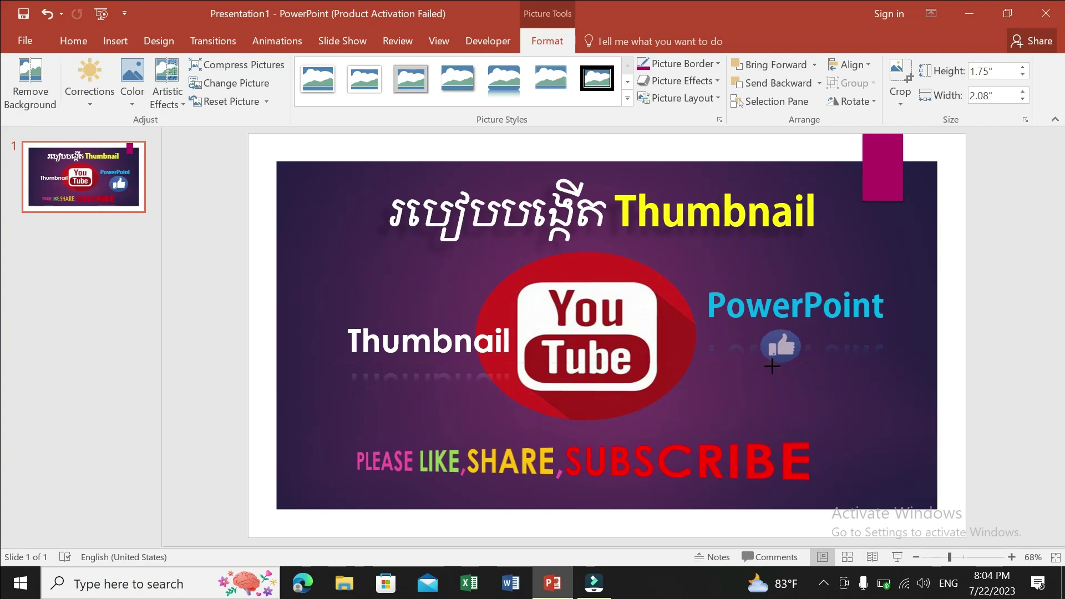
pyautogui.moveTo(777, 374); pyautogui.dragTo(863, 455)
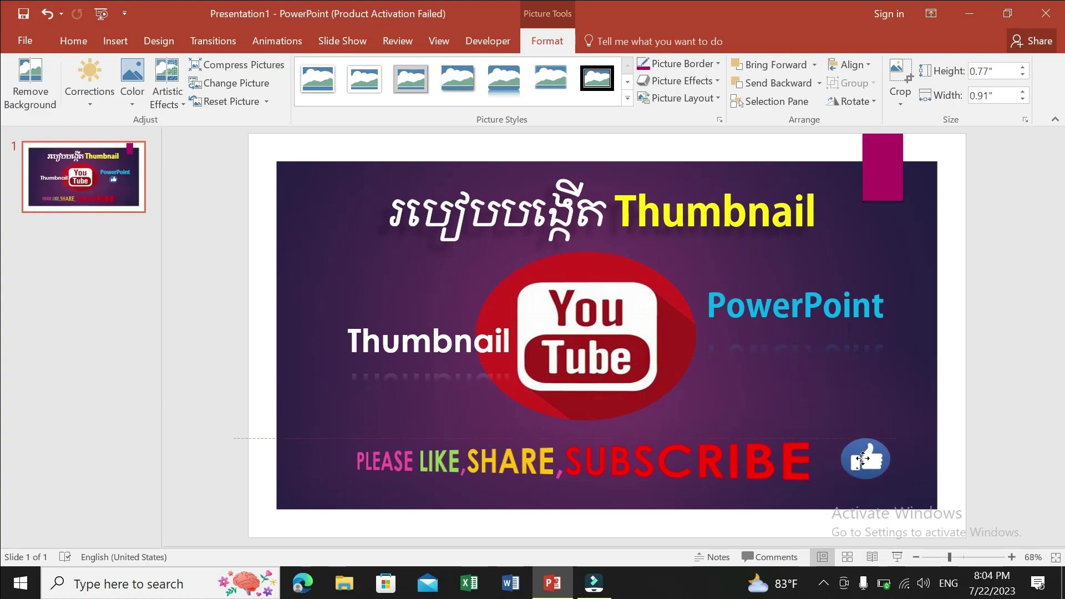
pyautogui.moveTo(862, 458)
pyautogui.mouseDown()
pyautogui.moveTo(288, 473)
pyautogui.moveTo(378, 418)
pyautogui.moveTo(317, 452)
pyautogui.mouseUp()
# Shift the subscribe line slightly right and nudge the thumbs-up badge right alongside it.
pyautogui.click(402, 472)
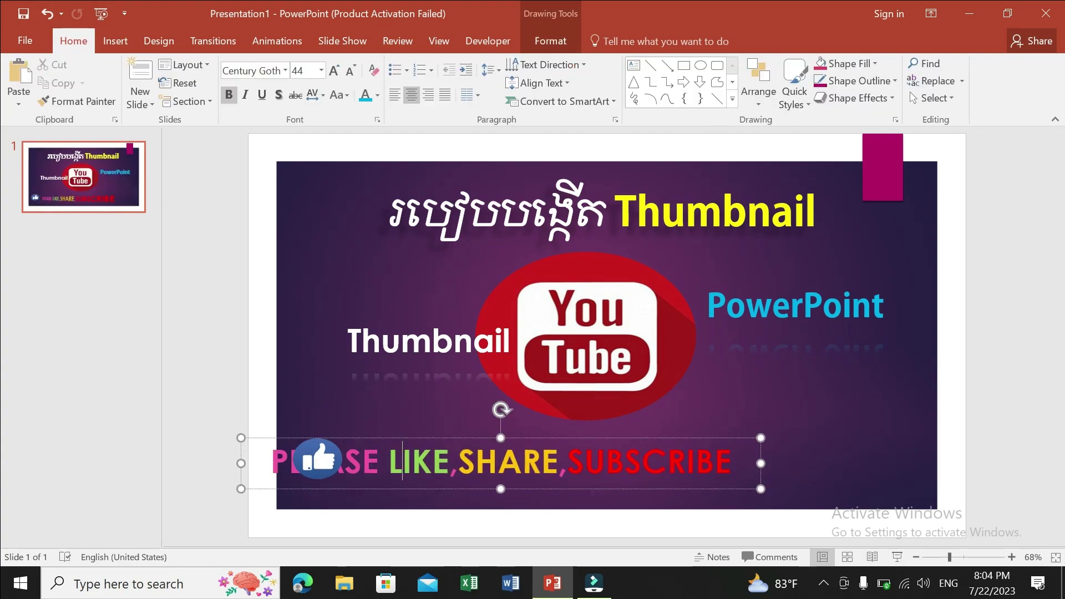
pyautogui.moveTo(464, 434); pyautogui.dragTo(544, 437)
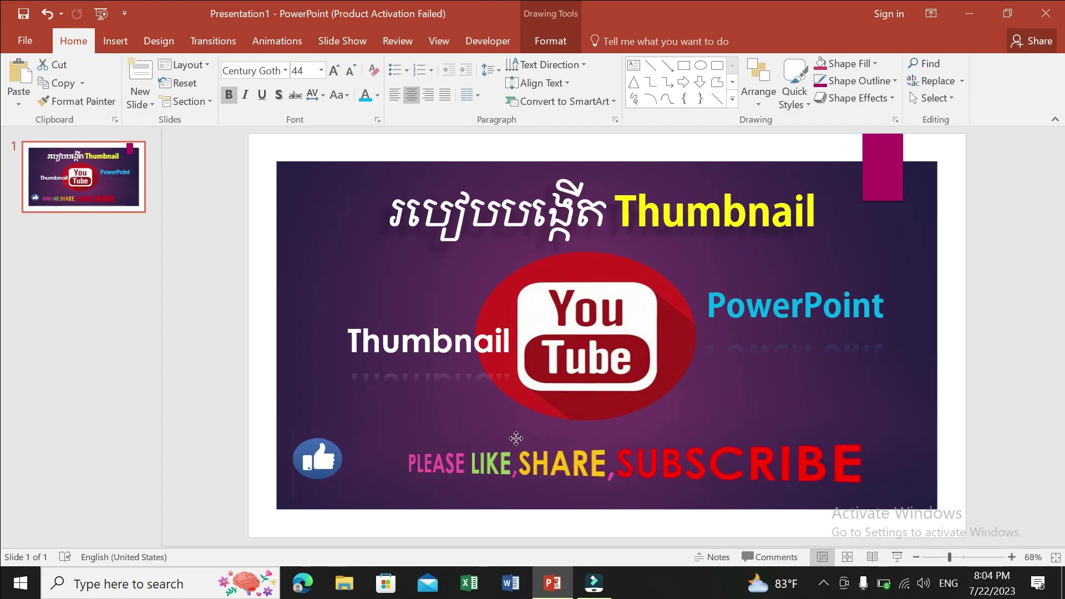
pyautogui.moveTo(543, 437); pyautogui.dragTo(515, 440)
pyautogui.moveTo(317, 458); pyautogui.dragTo(373, 465)
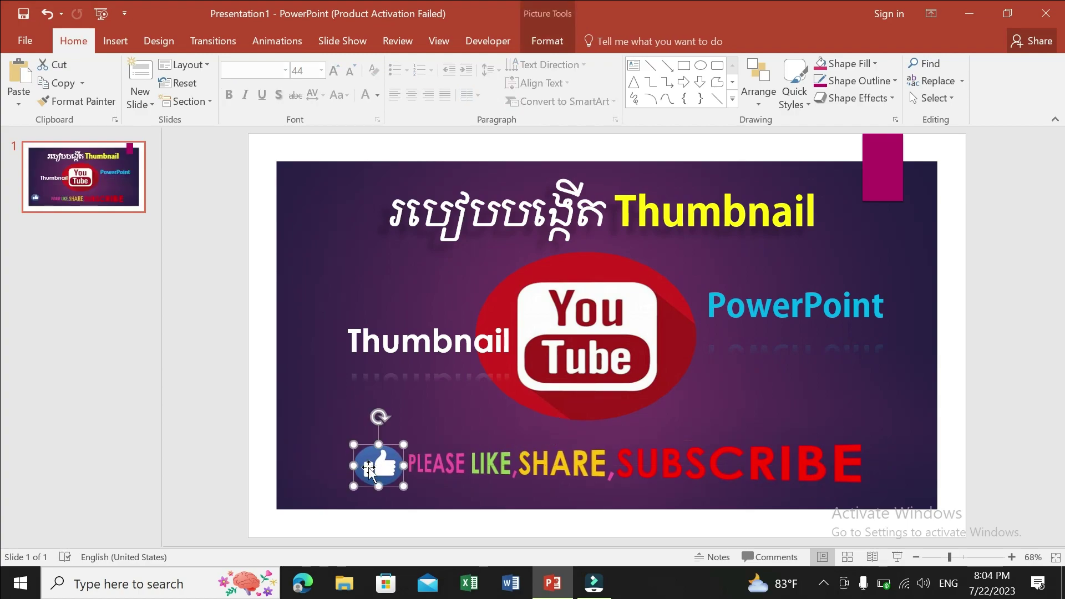
# Move the light-blue PowerPoint text lower so it sits just above the subscribe line.
pyautogui.press('Tab')
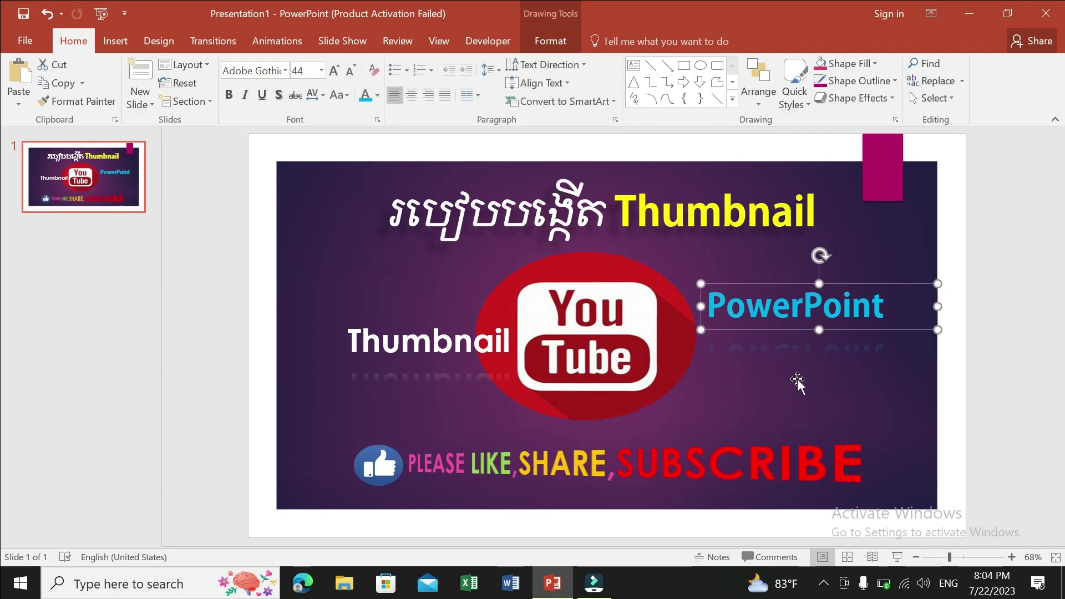
pyautogui.click(716, 147)
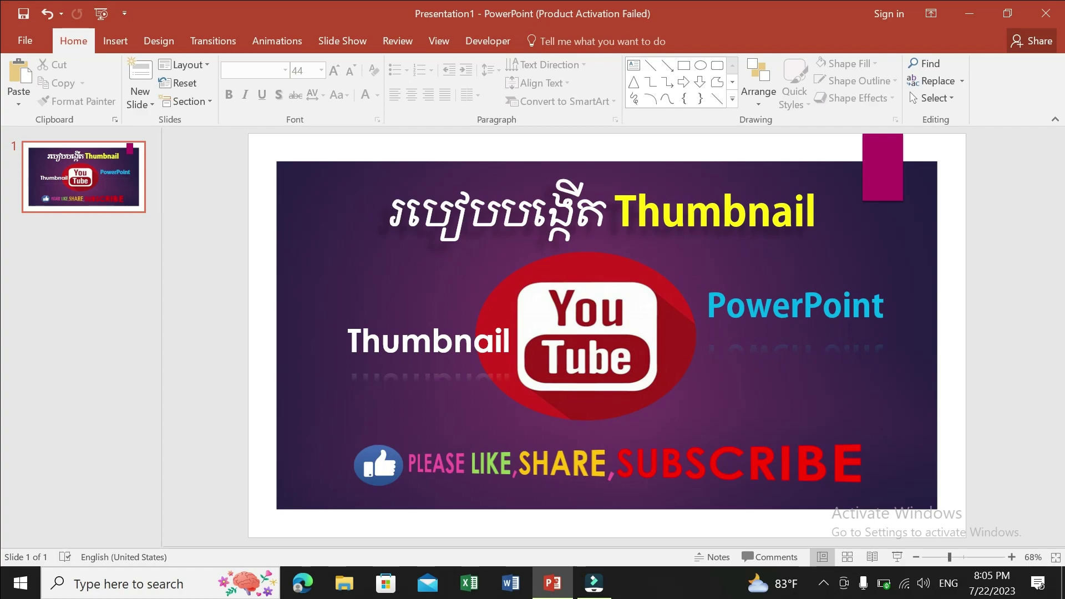
pyautogui.click(776, 299)
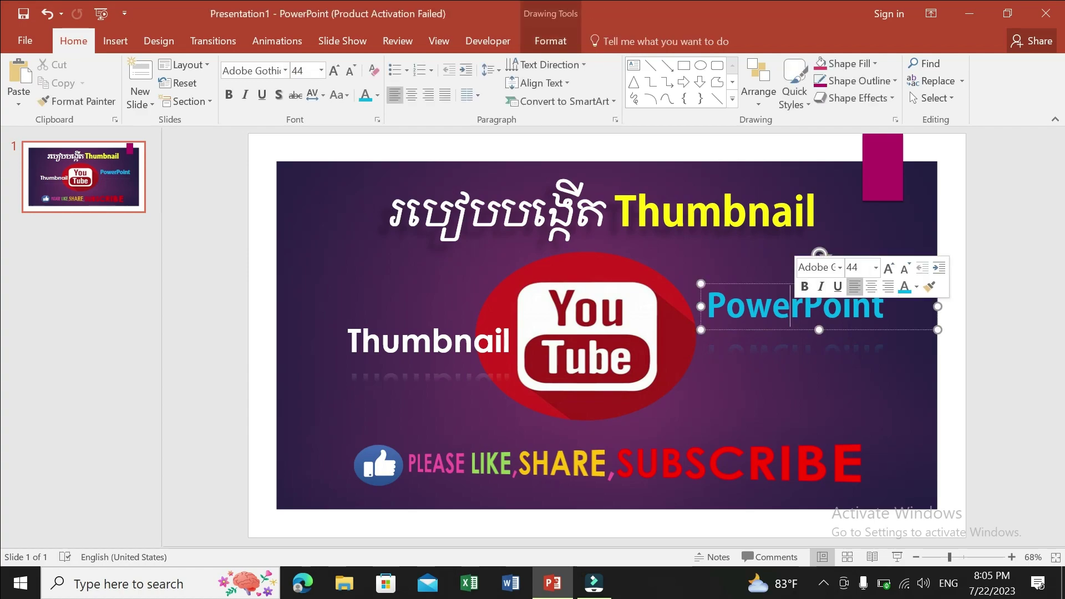
pyautogui.moveTo(771, 284); pyautogui.dragTo(769, 356)
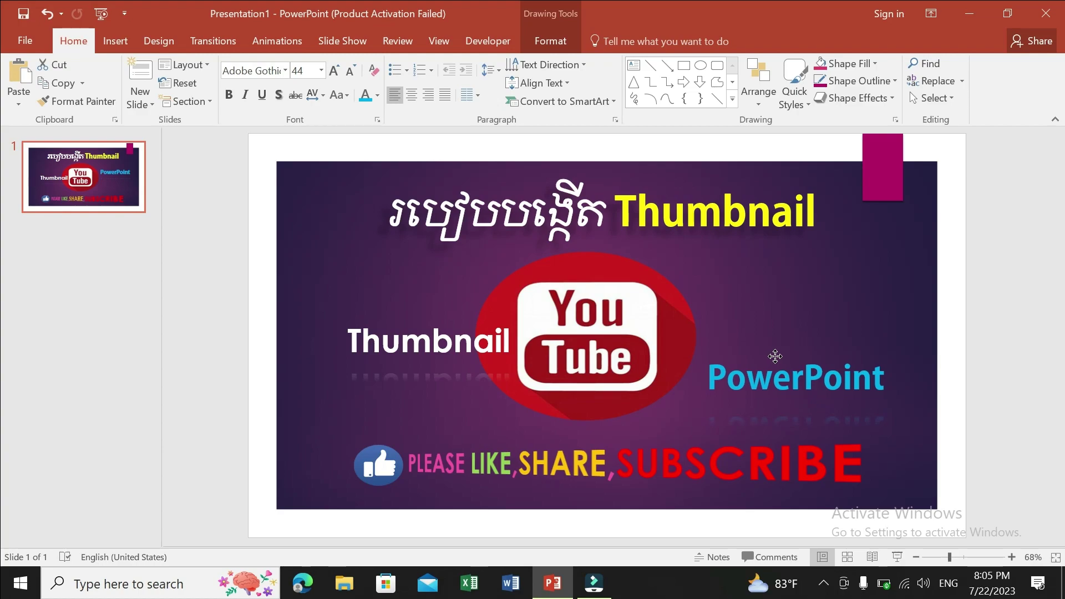
pyautogui.moveTo(768, 356); pyautogui.dragTo(795, 355)
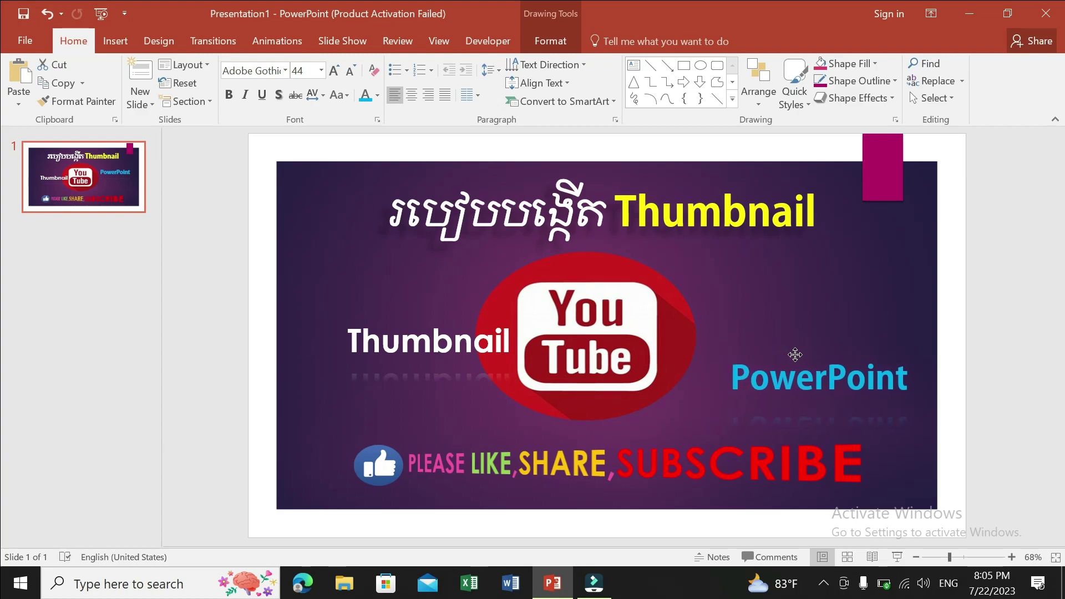
pyautogui.moveTo(794, 354)
pyautogui.mouseDown()
pyautogui.moveTo(789, 345)
pyautogui.moveTo(778, 380)
pyautogui.mouseUp()
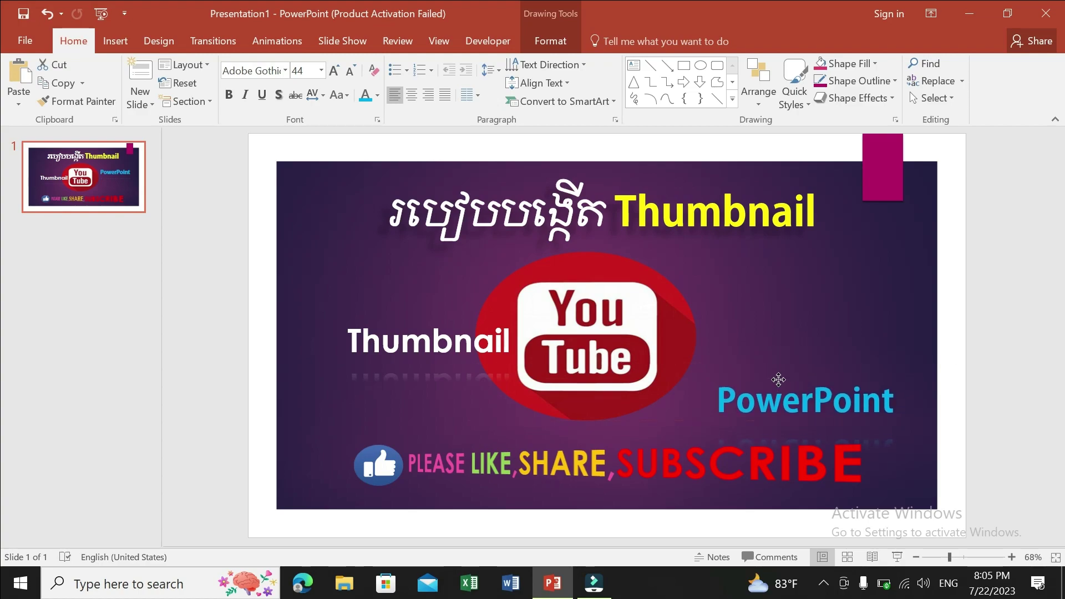
pyautogui.moveTo(778, 379); pyautogui.dragTo(782, 360)
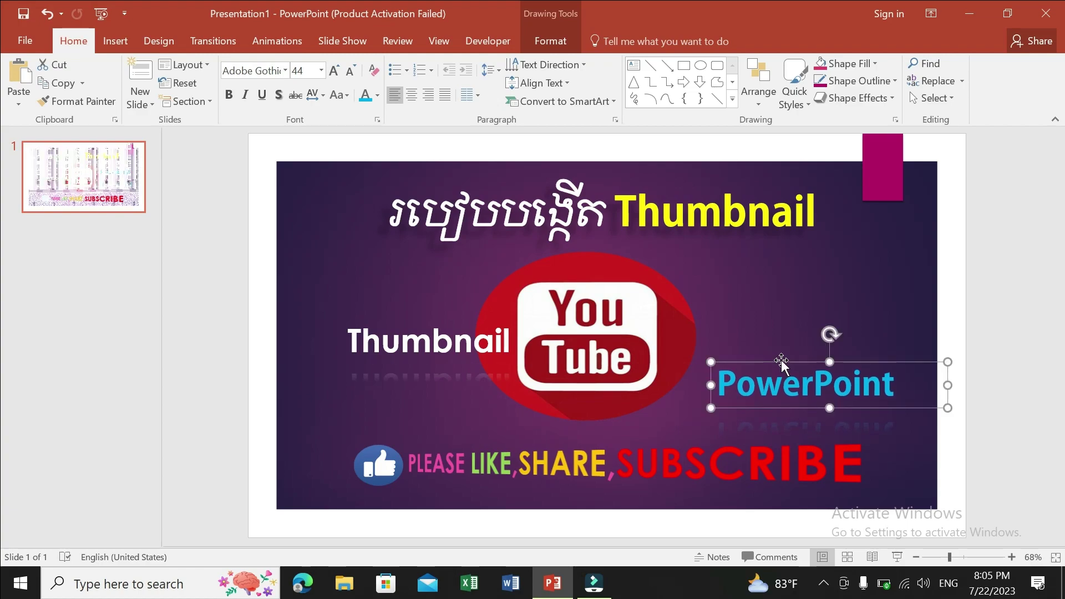
pyautogui.click(796, 299)
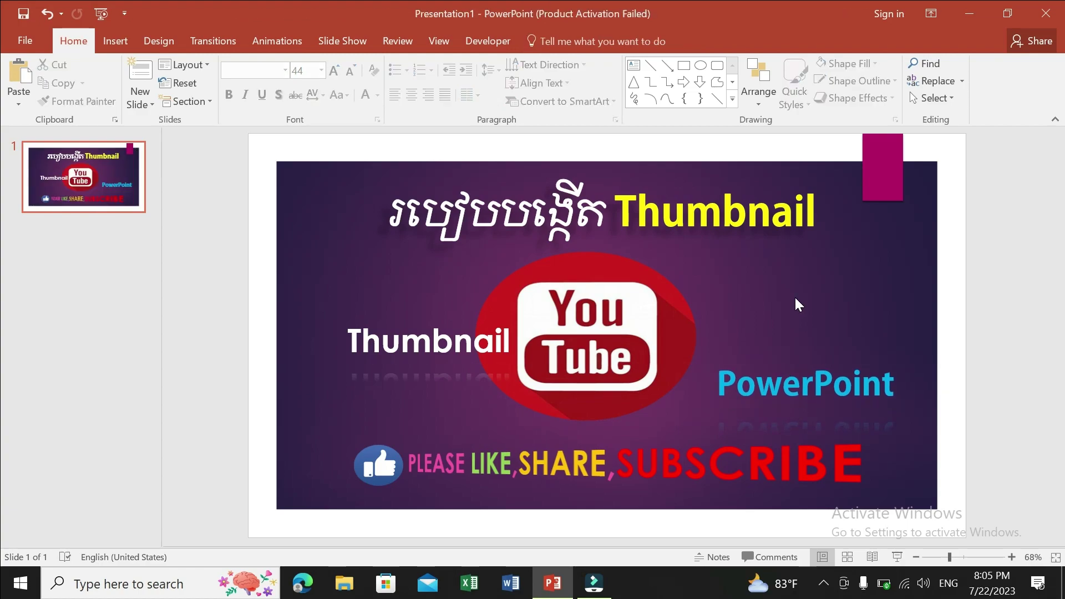
# Save only the current slide as a JPEG into the Desktop\Cover\THU10 folder.
pyautogui.click(125, 167)
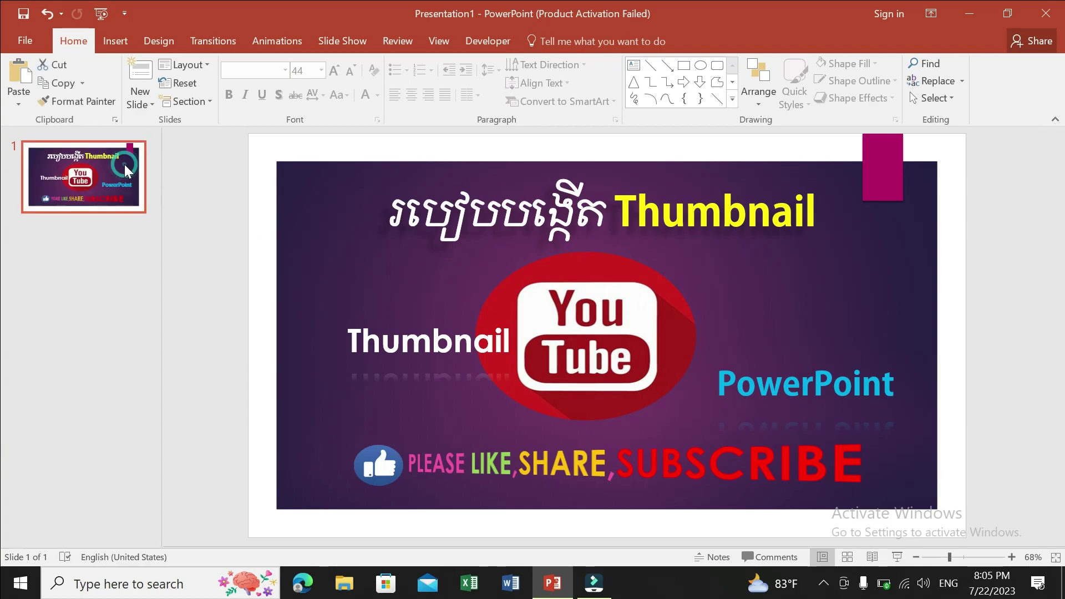
pyautogui.click(24, 36)
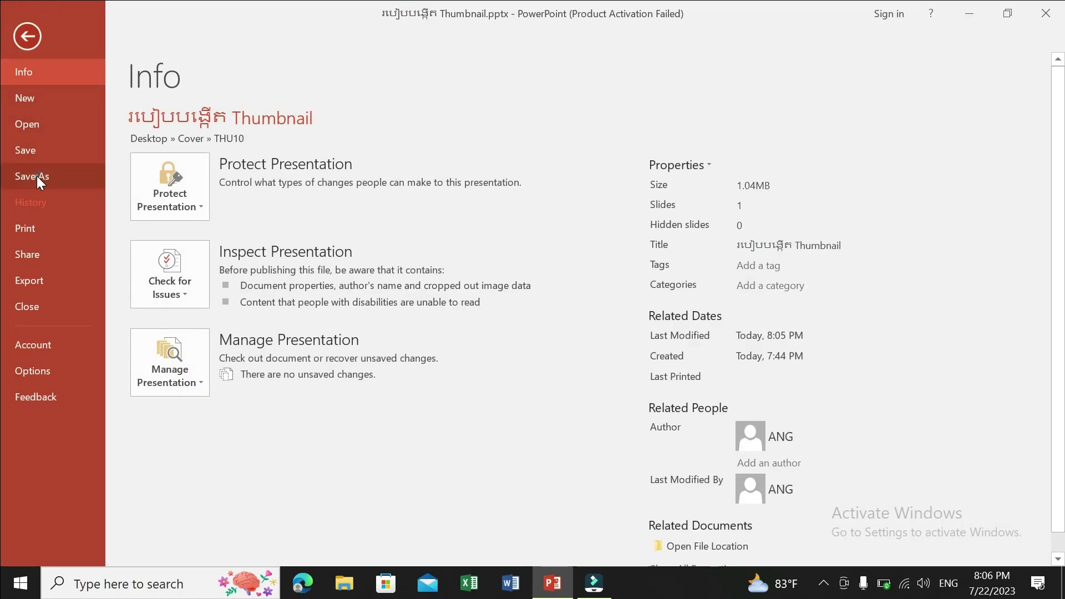
pyautogui.click(37, 176)
pyautogui.click(195, 248)
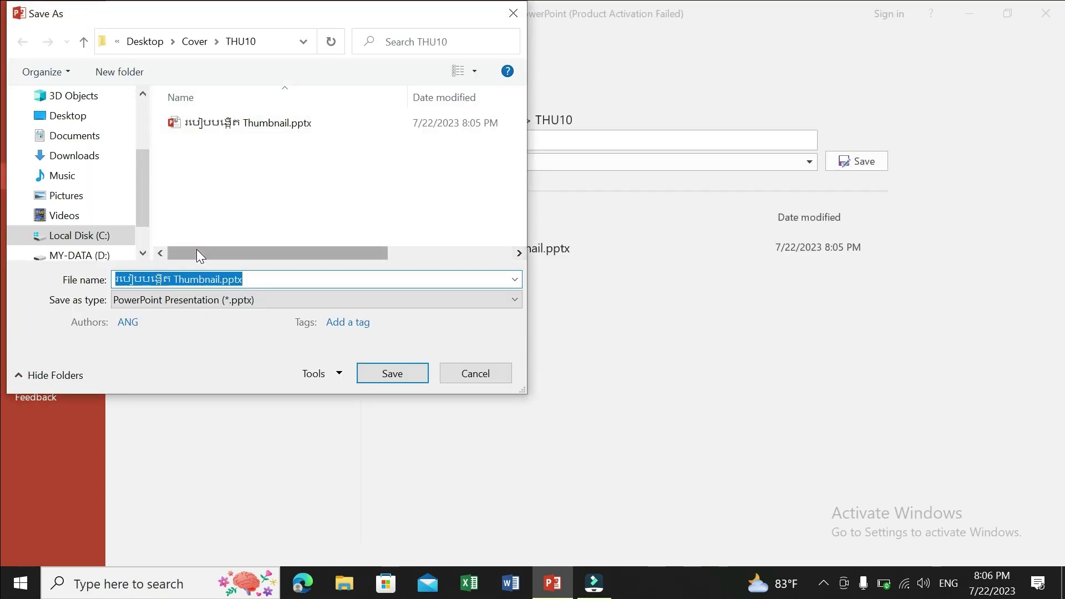
pyautogui.click(226, 302)
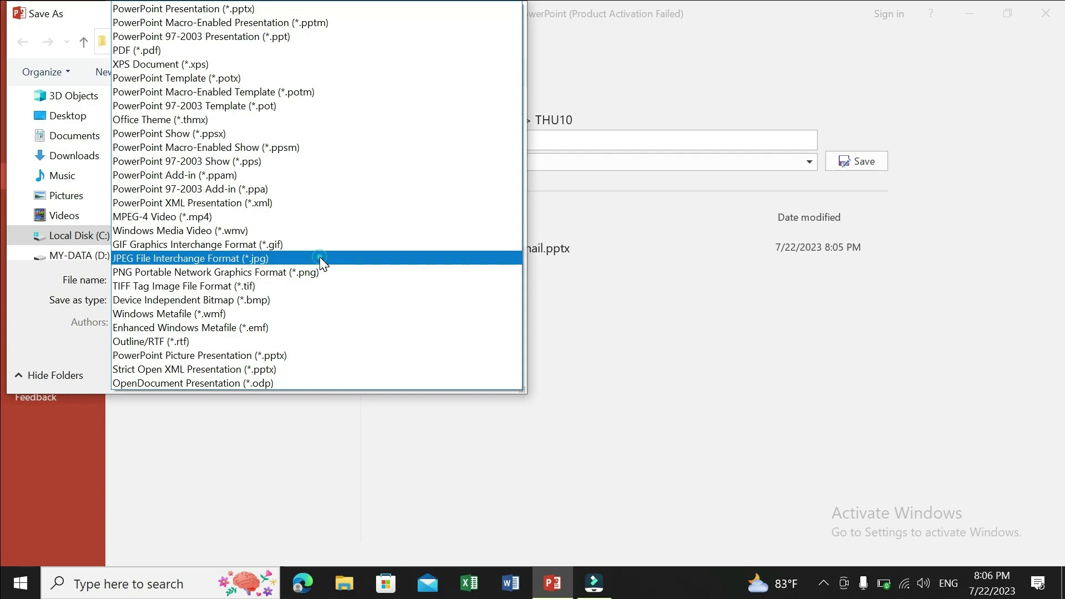
pyautogui.click(320, 257)
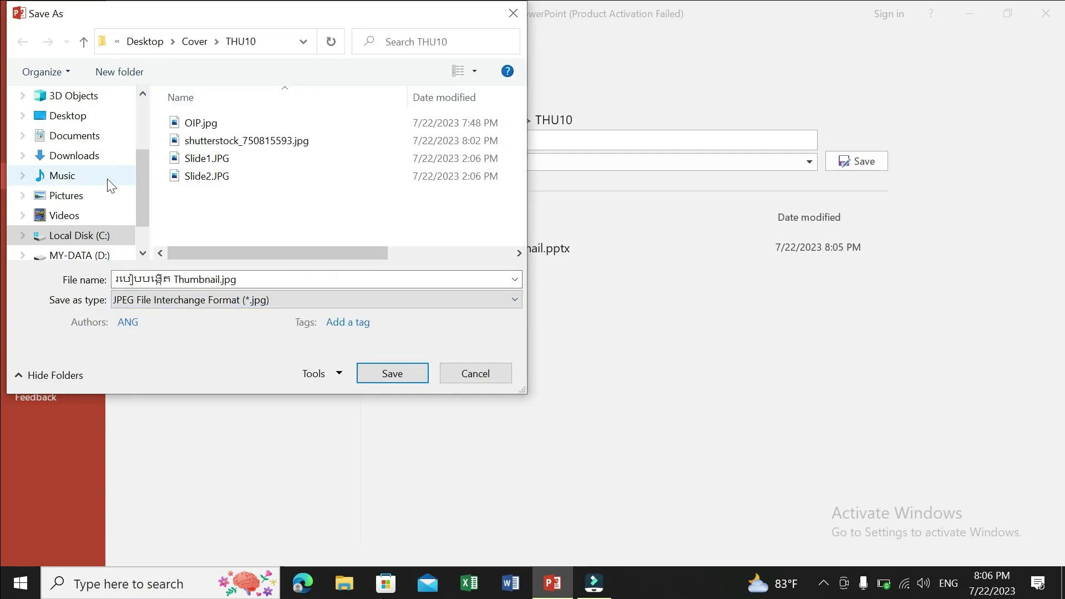
pyautogui.click(99, 116)
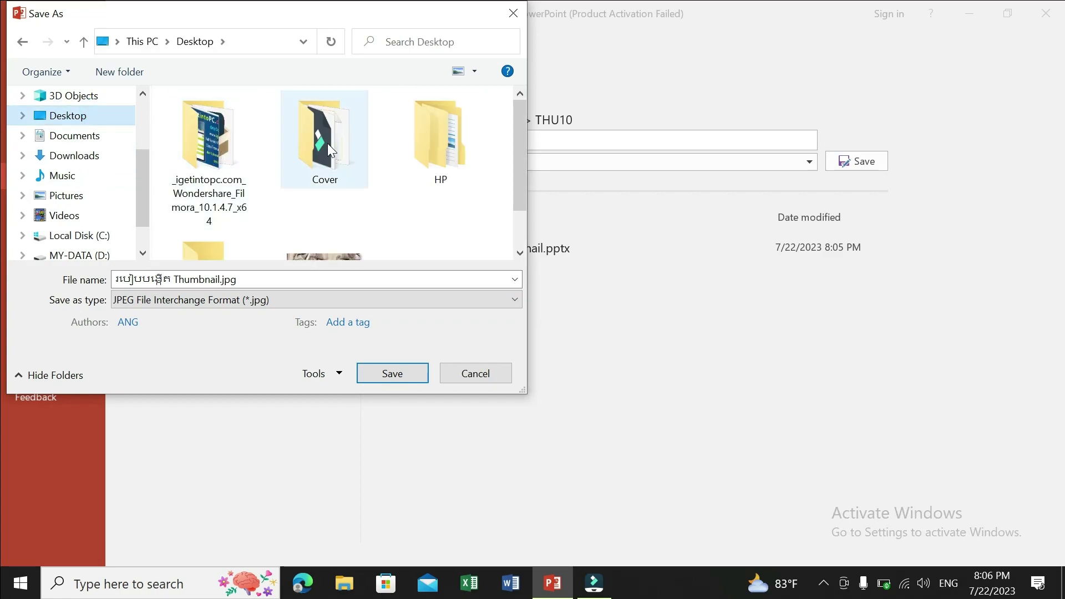
pyautogui.doubleClick(328, 145)
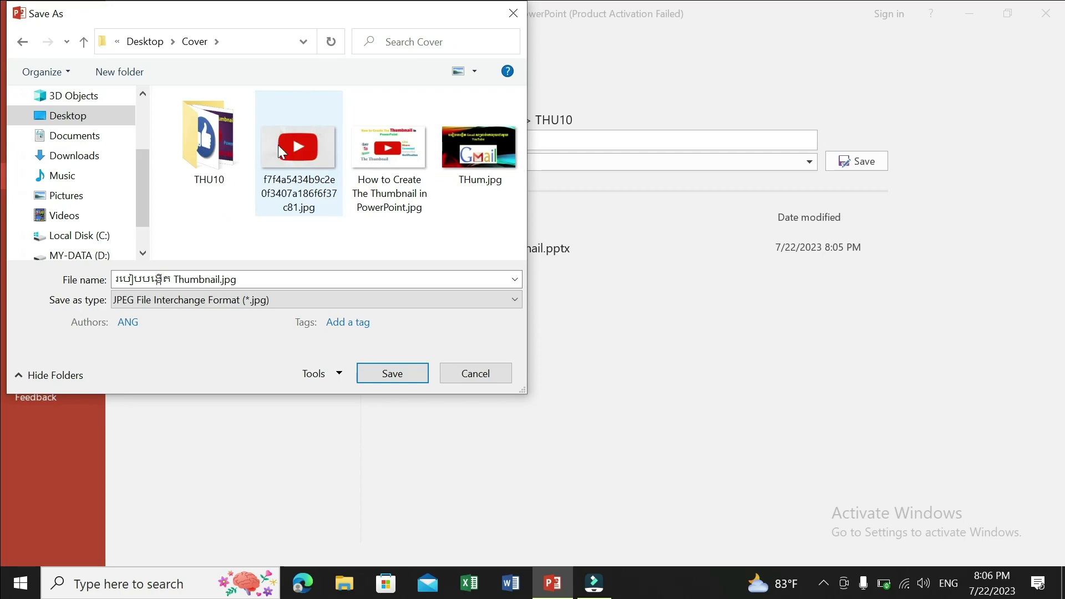
pyautogui.doubleClick(223, 145)
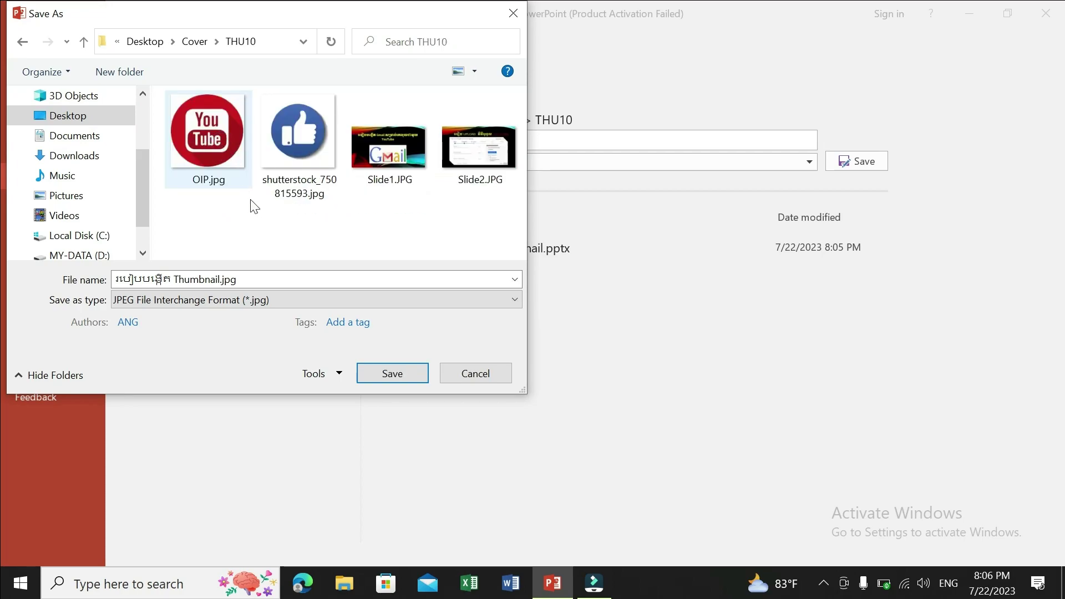
pyautogui.click(391, 374)
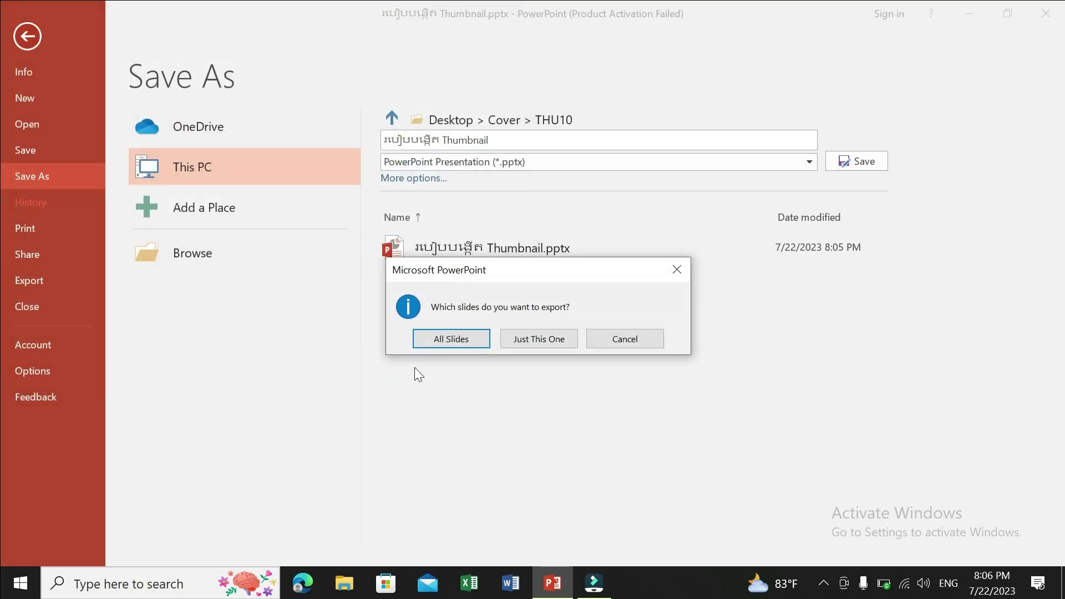
pyautogui.click(535, 341)
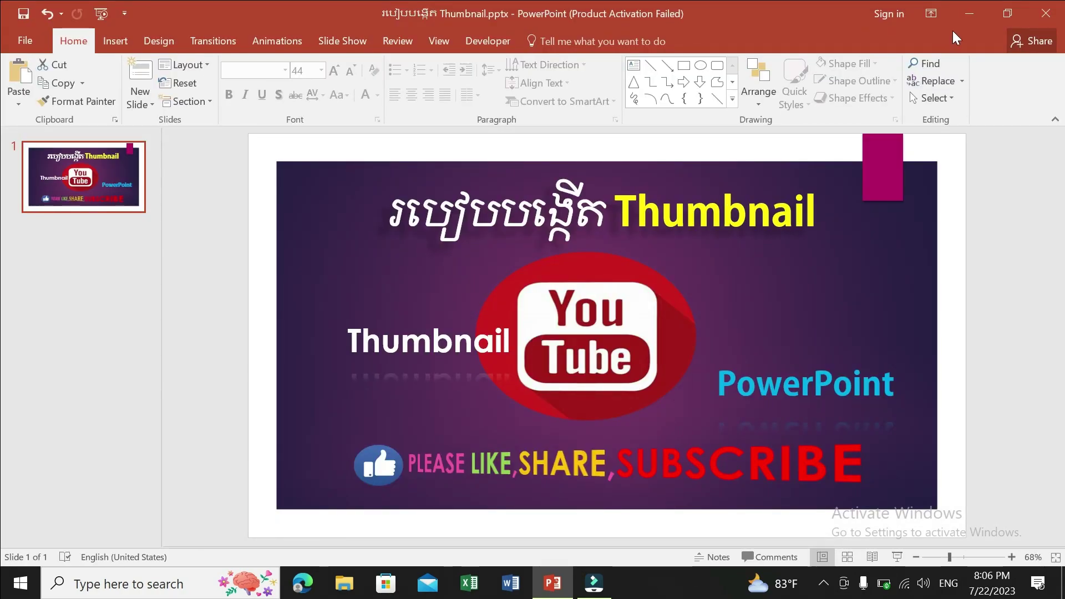
# Open the exported thumbnail JPG from Desktop > Cover > THU10 in the Photos viewer.
pyautogui.click(1045, 13)
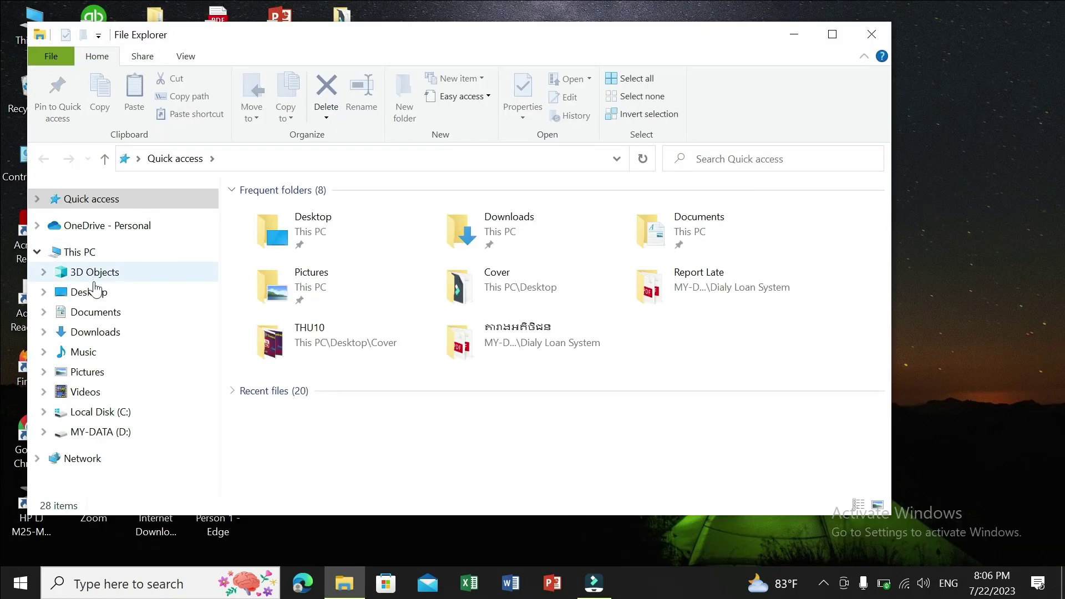
pyautogui.click(98, 295)
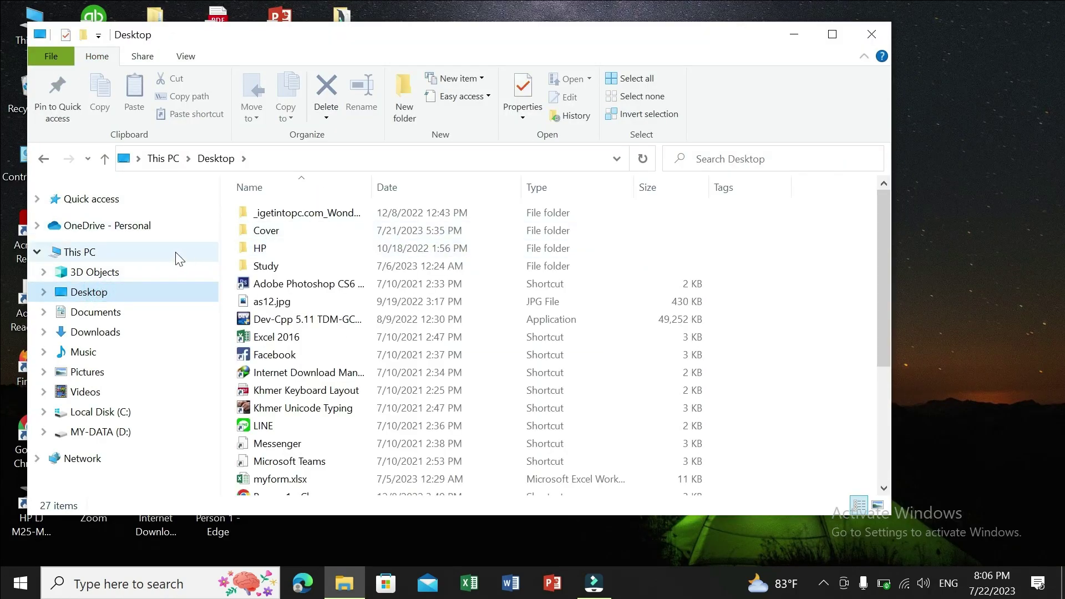
pyautogui.click(286, 231)
pyautogui.doubleClick(286, 230)
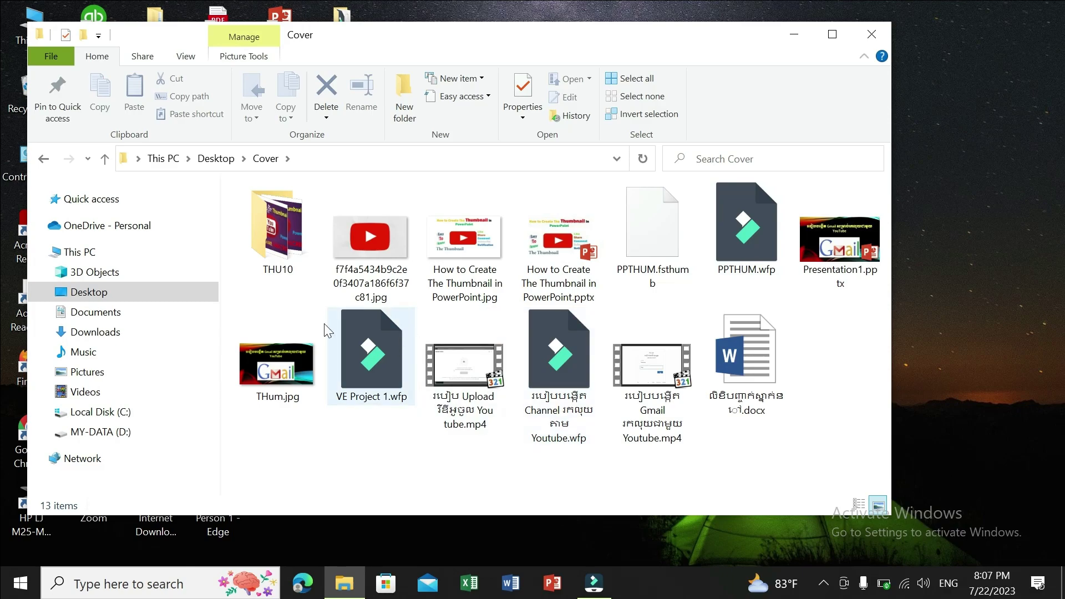
pyautogui.doubleClick(280, 266)
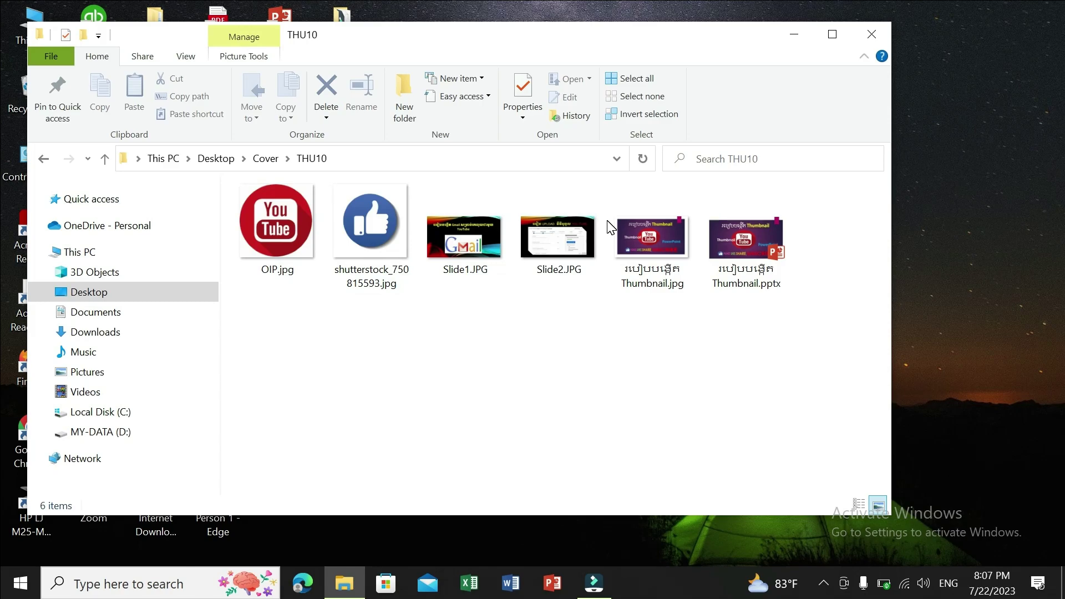
pyautogui.doubleClick(662, 237)
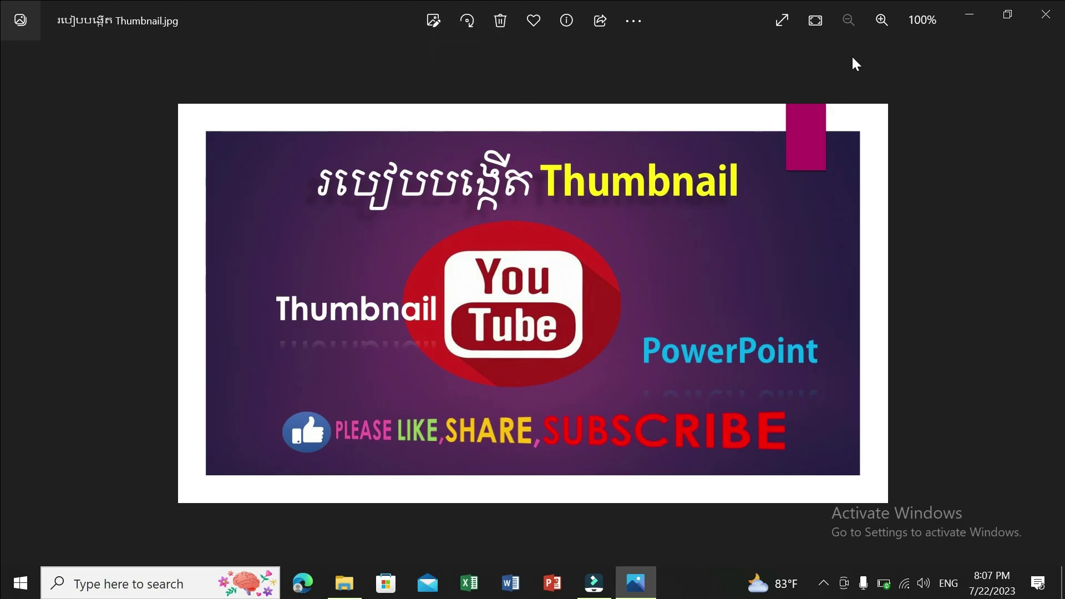
# Zoom well into the exported thumbnail to check its sharpness.
pyautogui.click(881, 18)
pyautogui.click(881, 18)
pyautogui.click(881, 18)
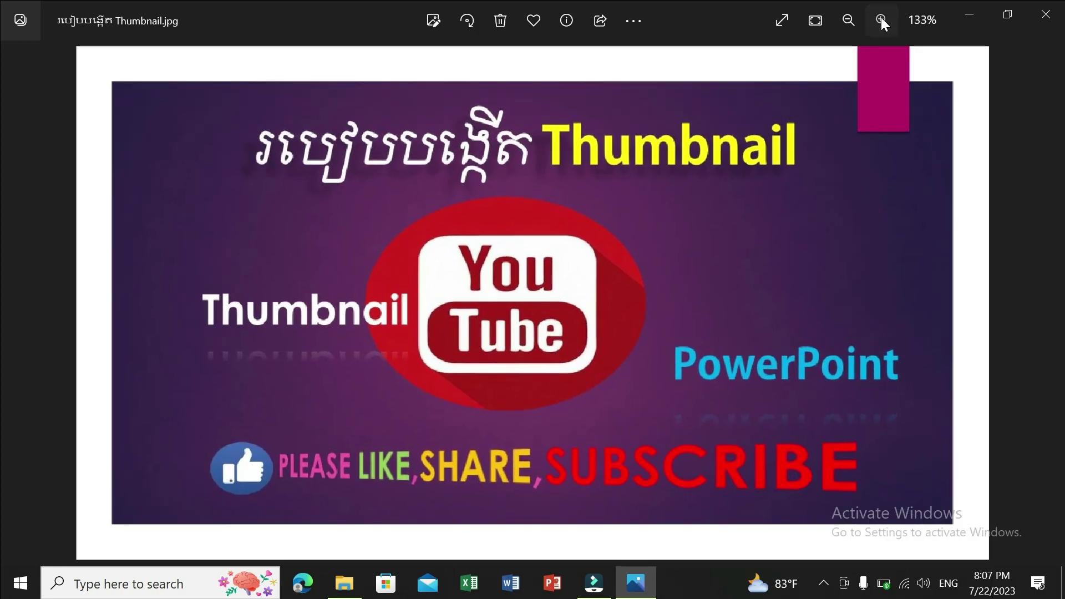
pyautogui.click(881, 18)
pyautogui.click(880, 18)
pyautogui.click(880, 17)
pyautogui.click(881, 18)
pyautogui.click(881, 18)
pyautogui.click(880, 18)
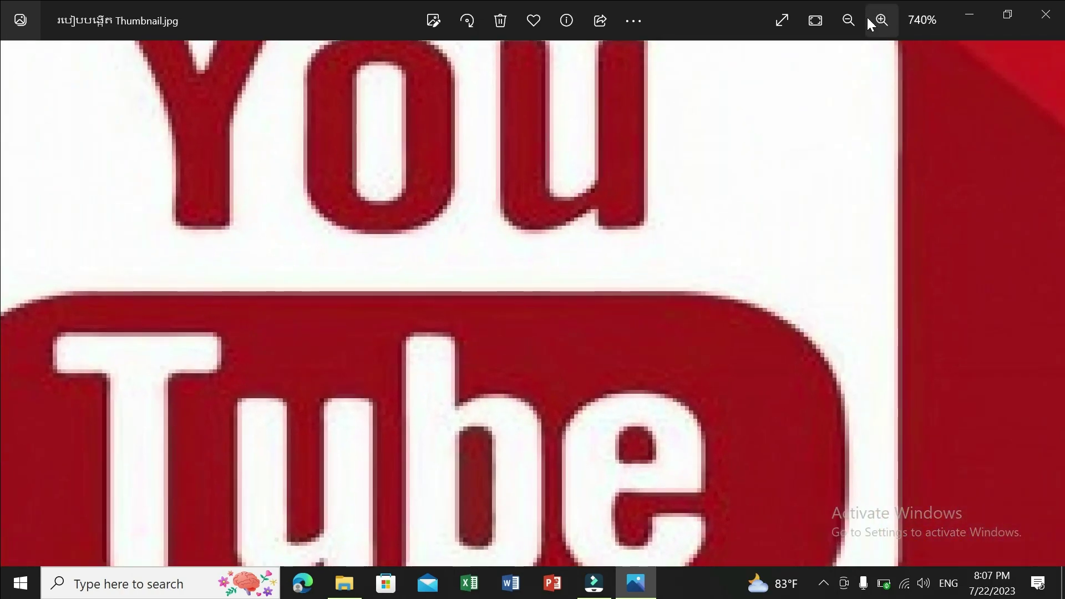
# Zoom back out to the whole image, checking its top edge, then close Photos.
pyautogui.click(842, 16)
pyautogui.click(842, 17)
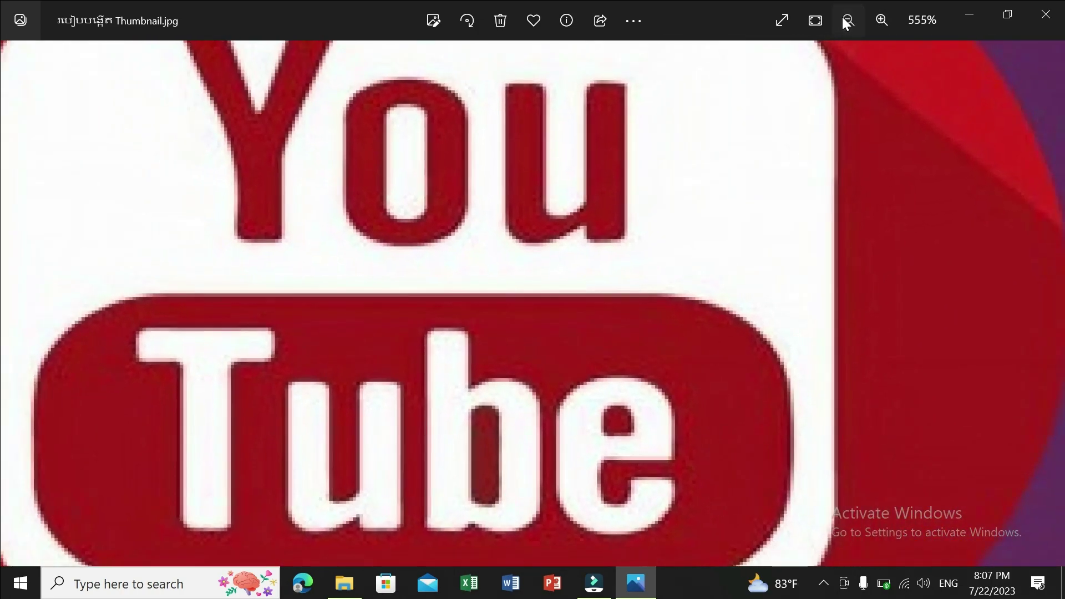
pyautogui.click(842, 17)
pyautogui.click(842, 17)
pyautogui.click(842, 17)
pyautogui.click(843, 17)
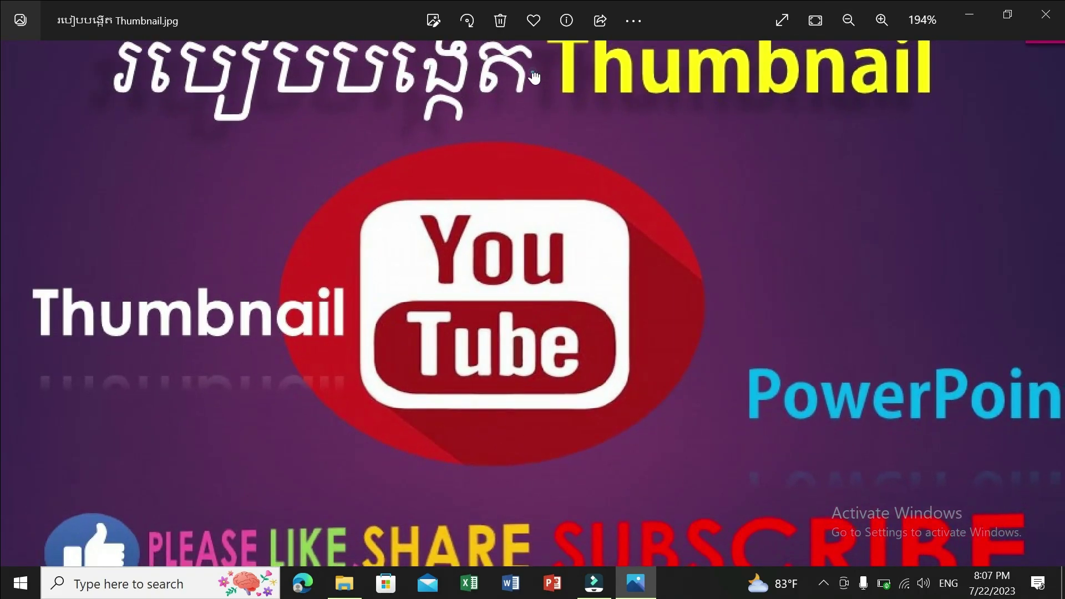
pyautogui.moveTo(534, 76); pyautogui.dragTo(553, 278)
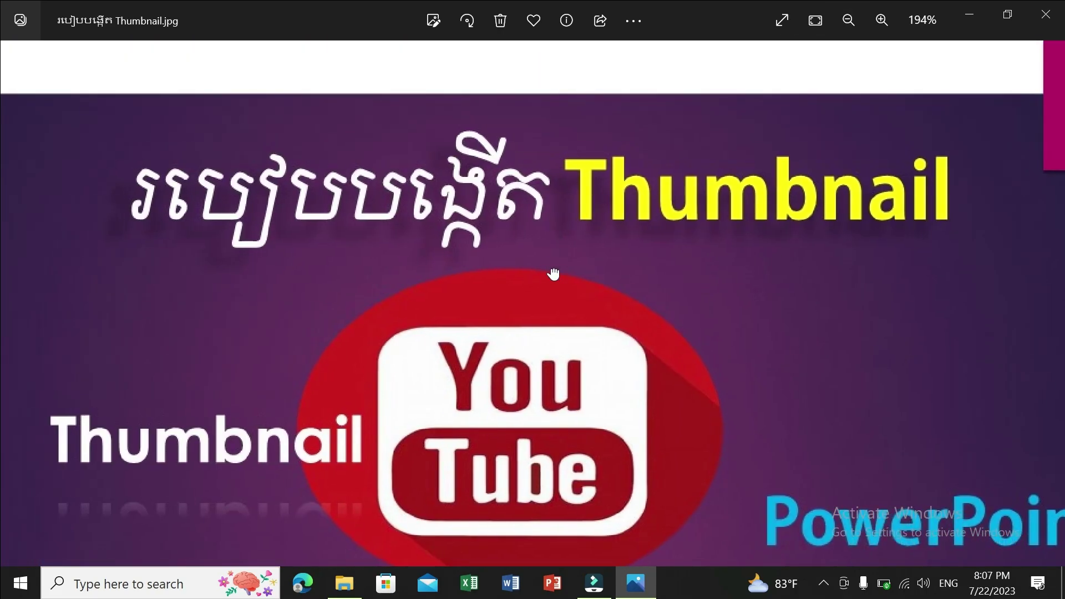
pyautogui.click(846, 16)
pyautogui.click(844, 22)
pyautogui.click(844, 22)
pyautogui.click(844, 22)
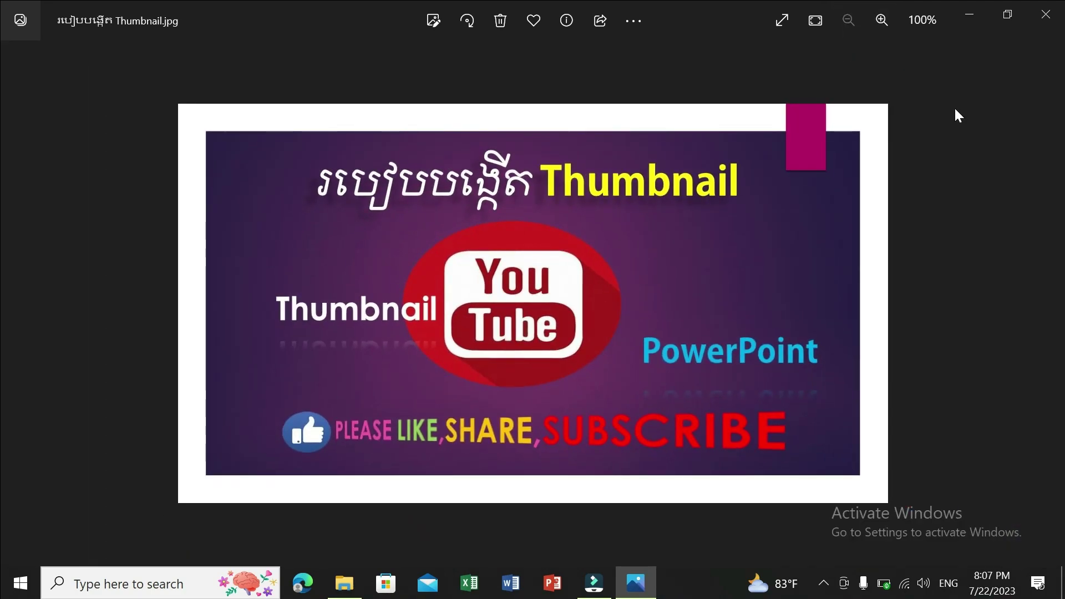
pyautogui.click(1046, 17)
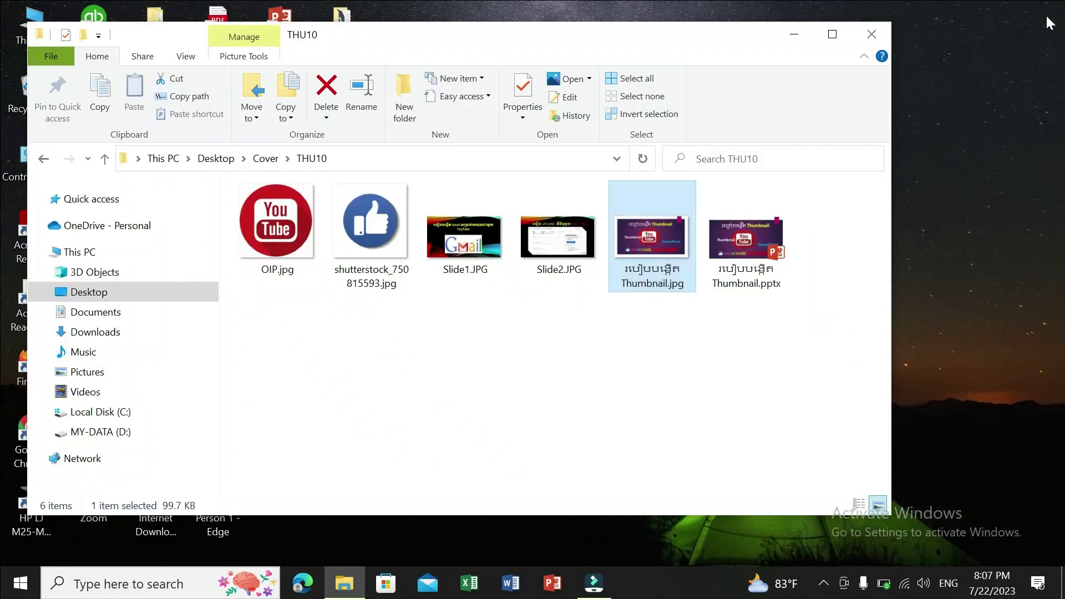